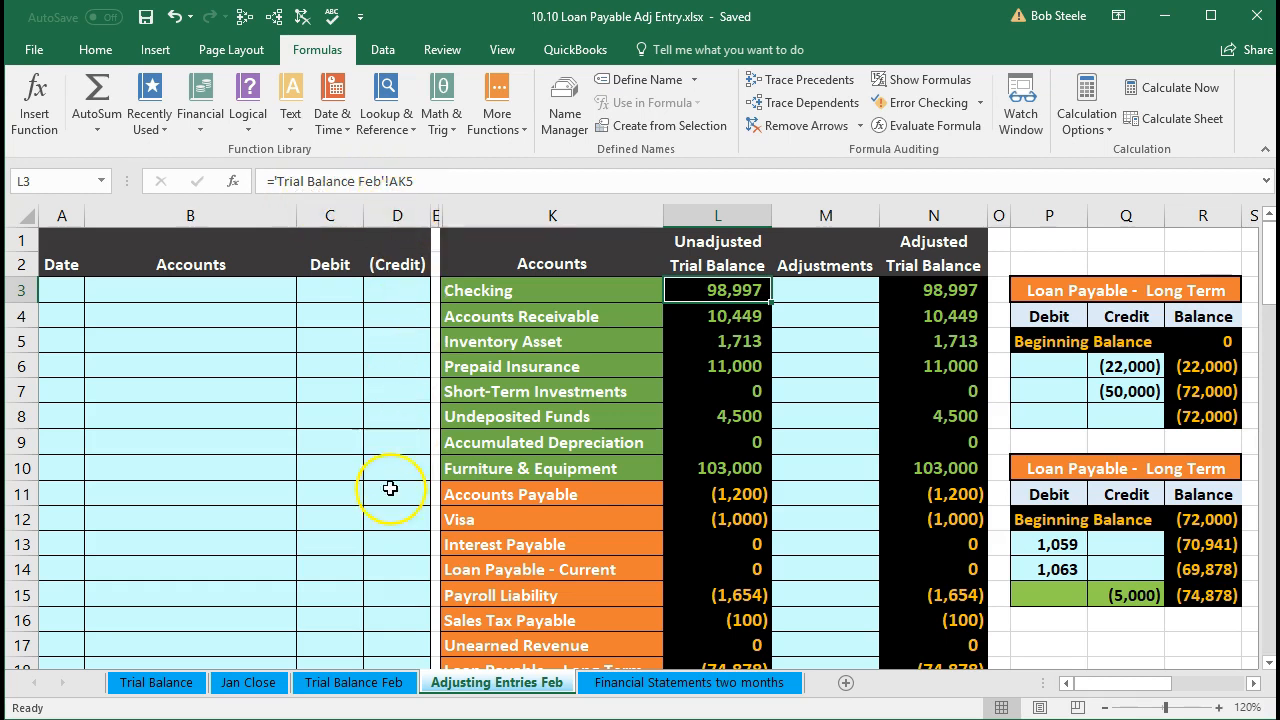
# Examine the Checking balance in the trial balance on the Trial Balance Feb sheet and return to Adjusting Entries Feb
pyautogui.click(371, 688)
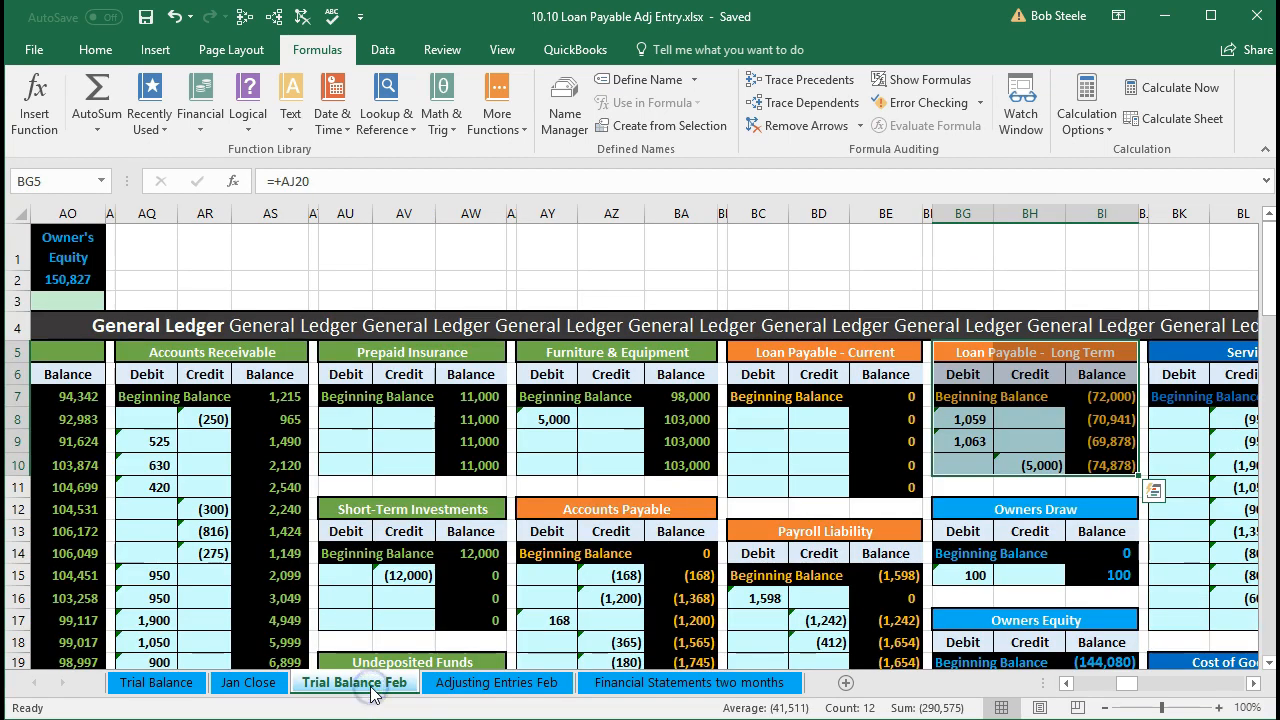
pyautogui.moveTo(1127, 684); pyautogui.dragTo(1085, 690)
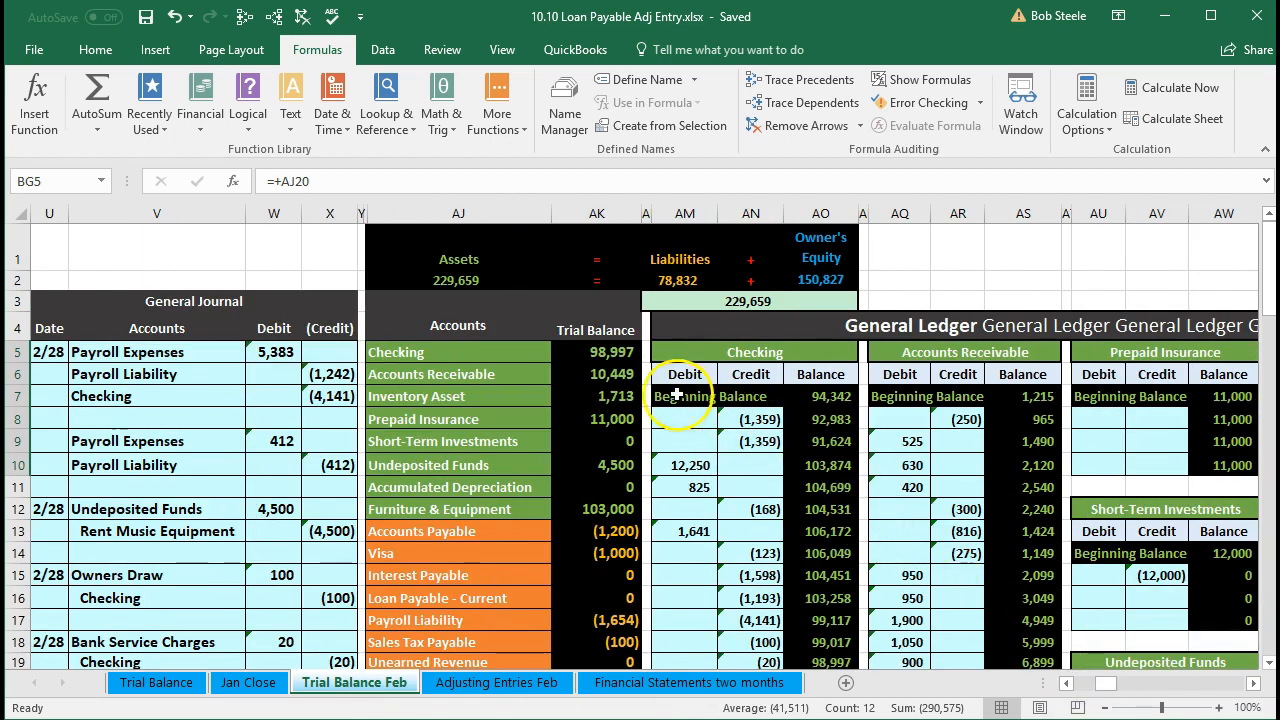
pyautogui.click(602, 350)
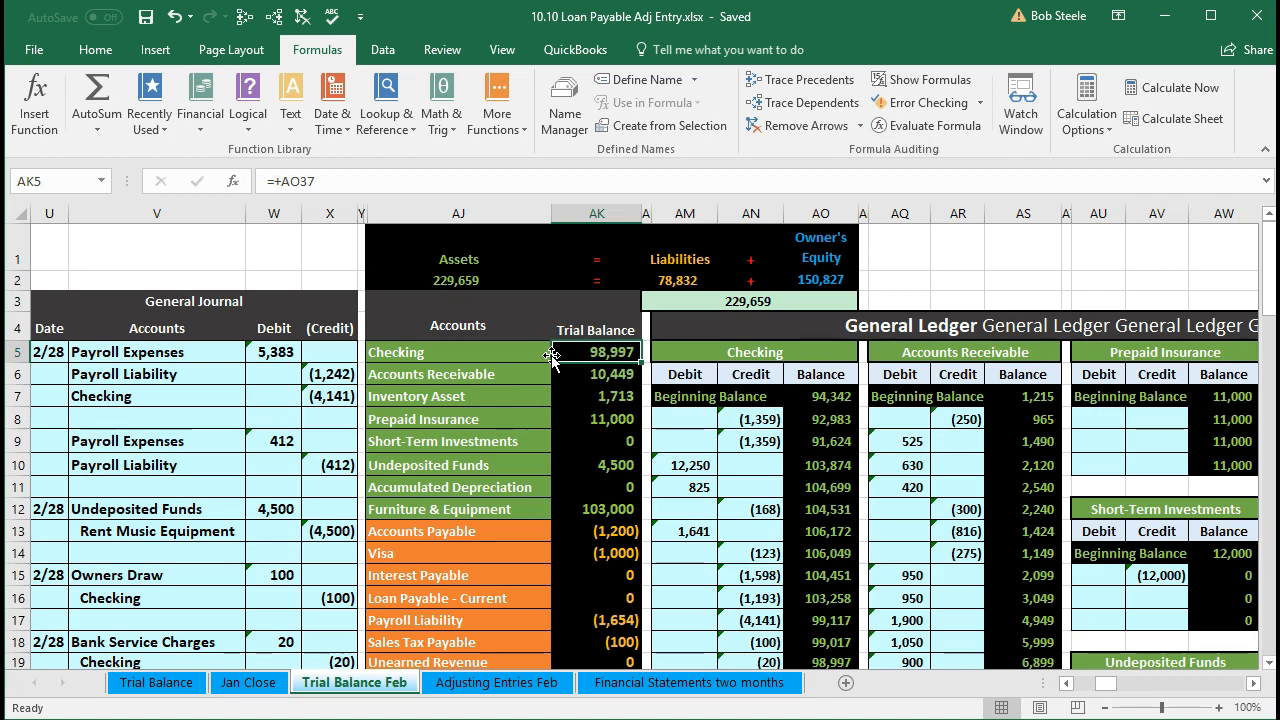
pyautogui.click(507, 690)
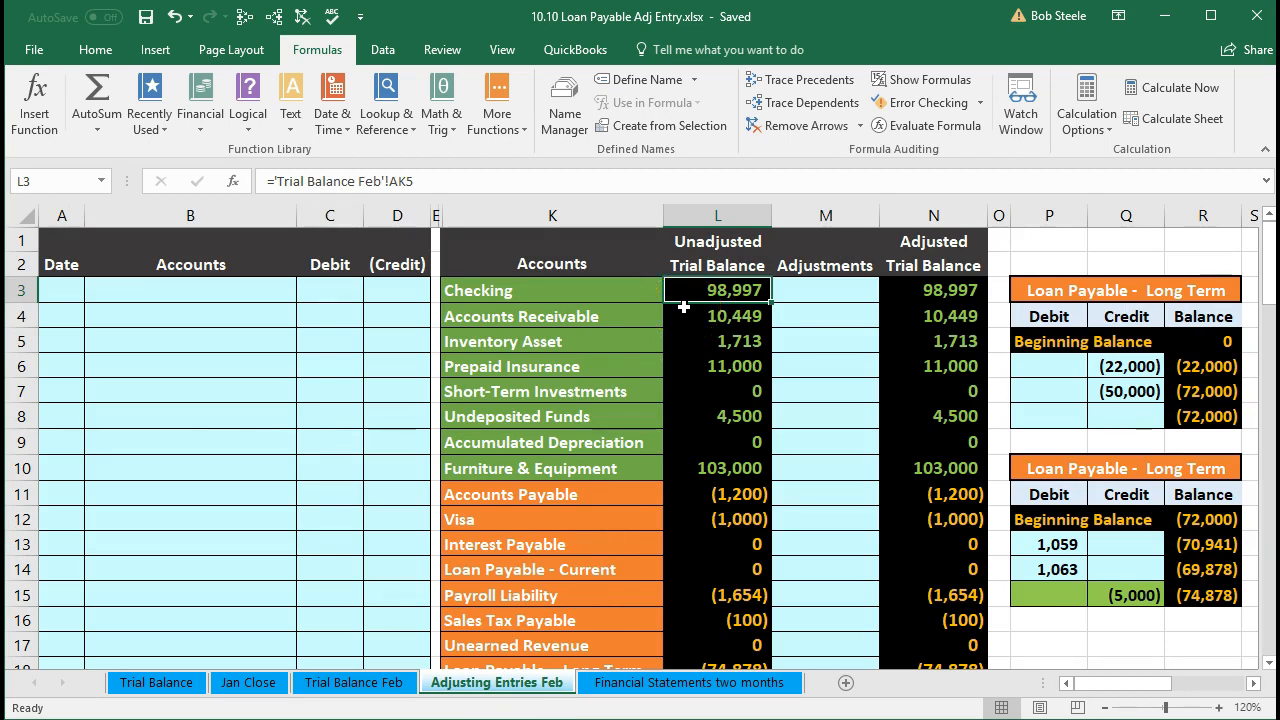
# Examine how the journal area, unadjusted balance, Adjustments column and adjusted balance relate in the Checking row
pyautogui.click(821, 291)
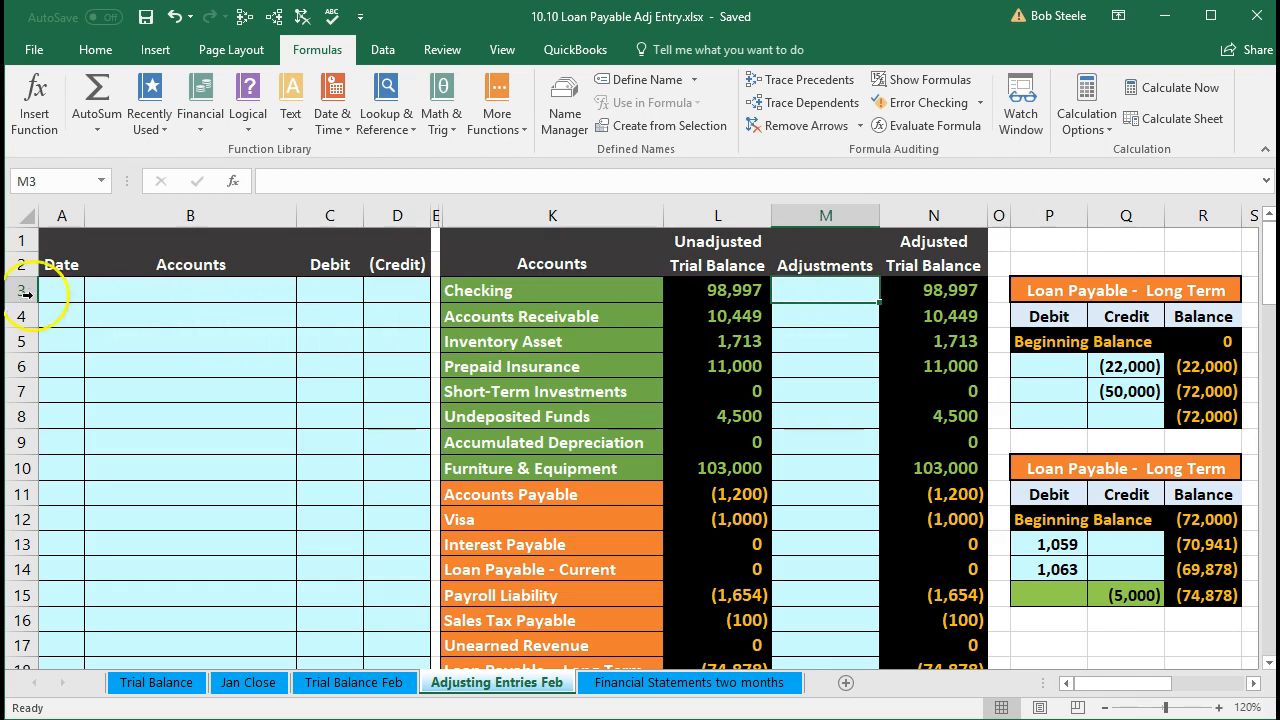
pyautogui.moveTo(63, 295); pyautogui.dragTo(185, 310)
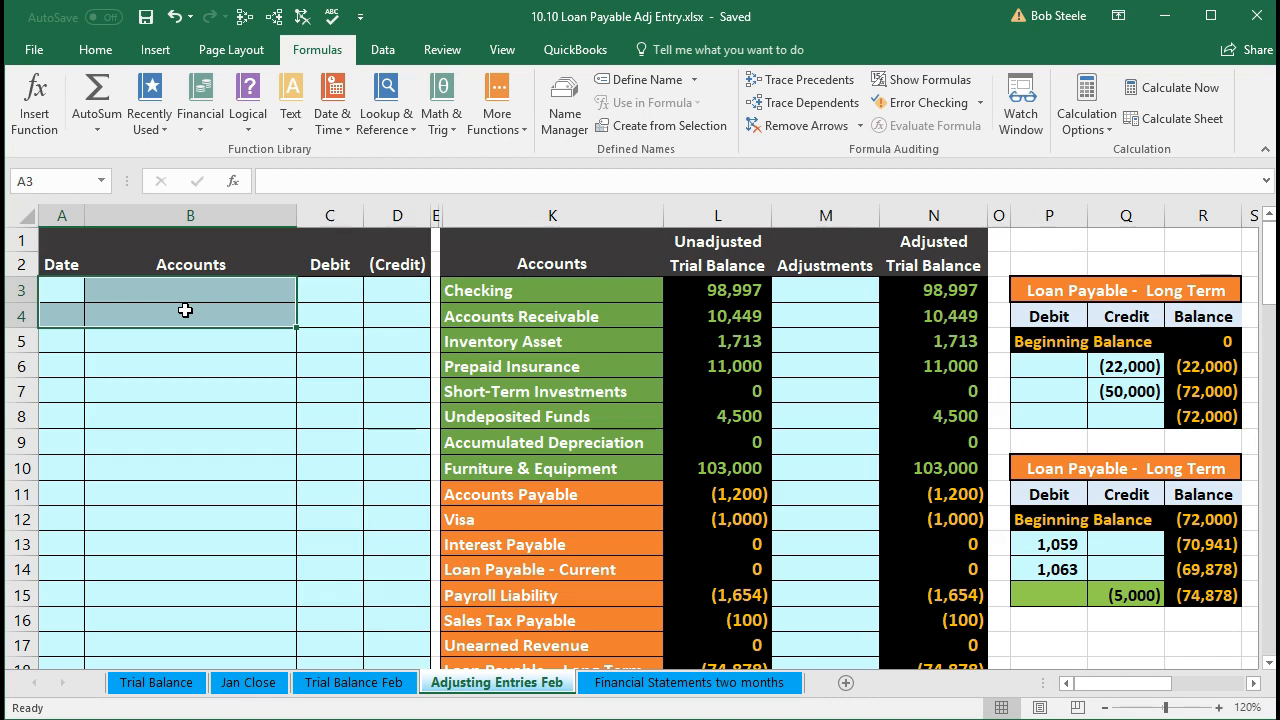
pyautogui.click(818, 295)
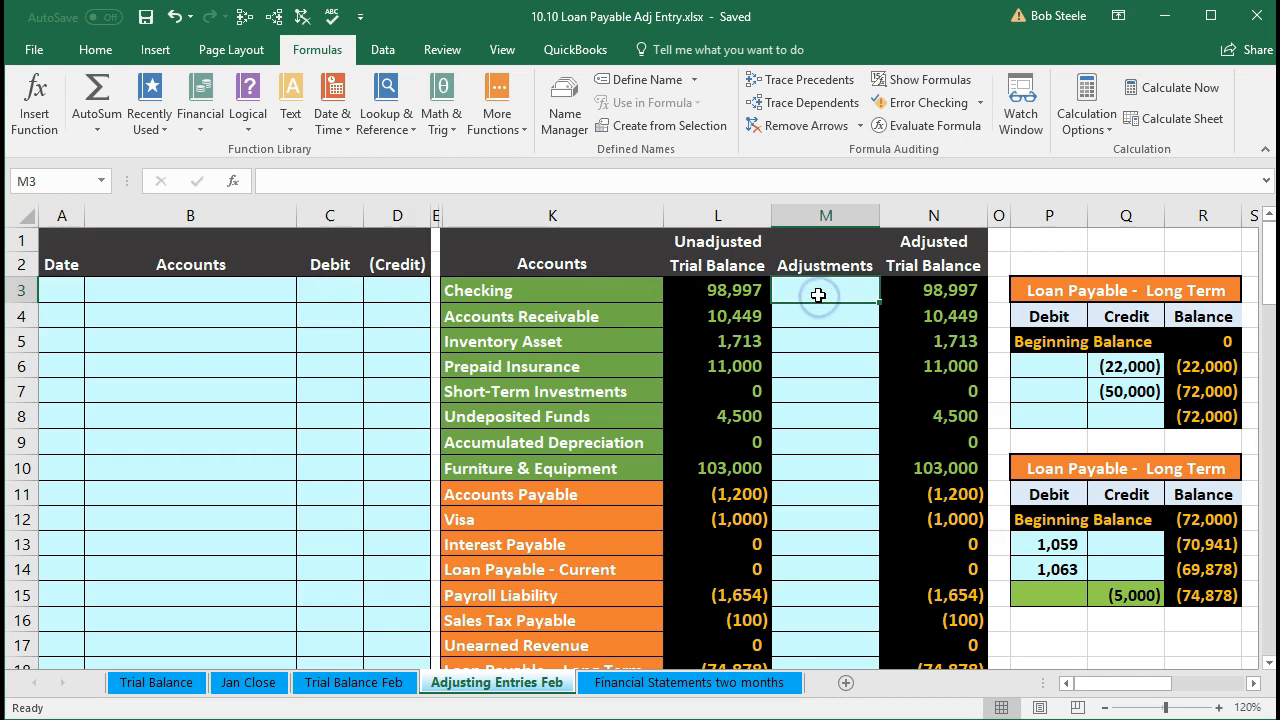
pyautogui.click(743, 290)
pyautogui.press('Right')
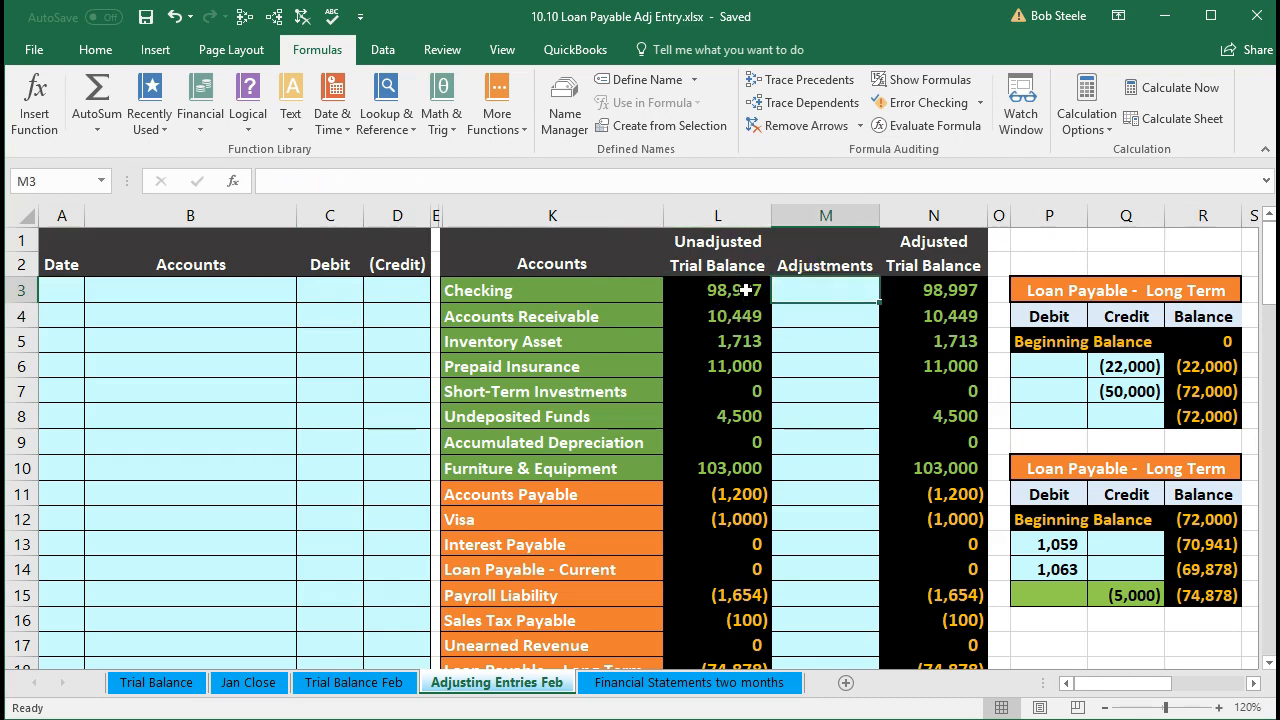
pyautogui.press('Right')
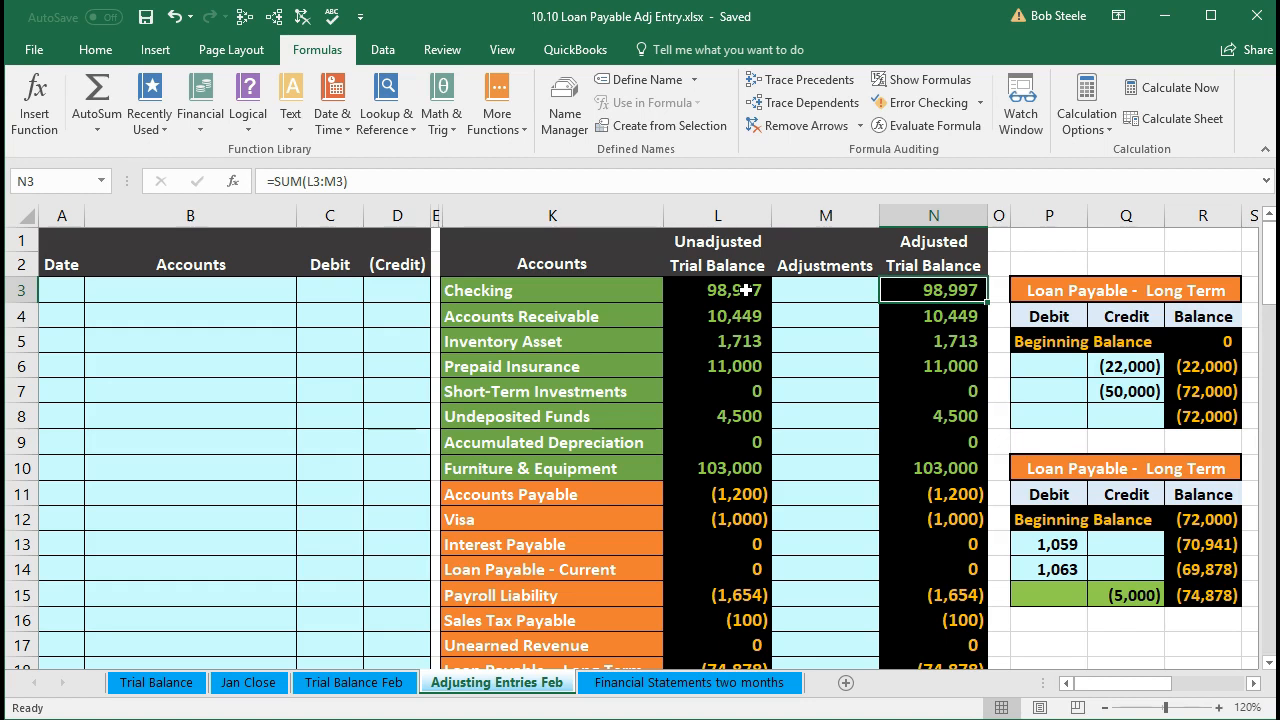
pyautogui.click(808, 297)
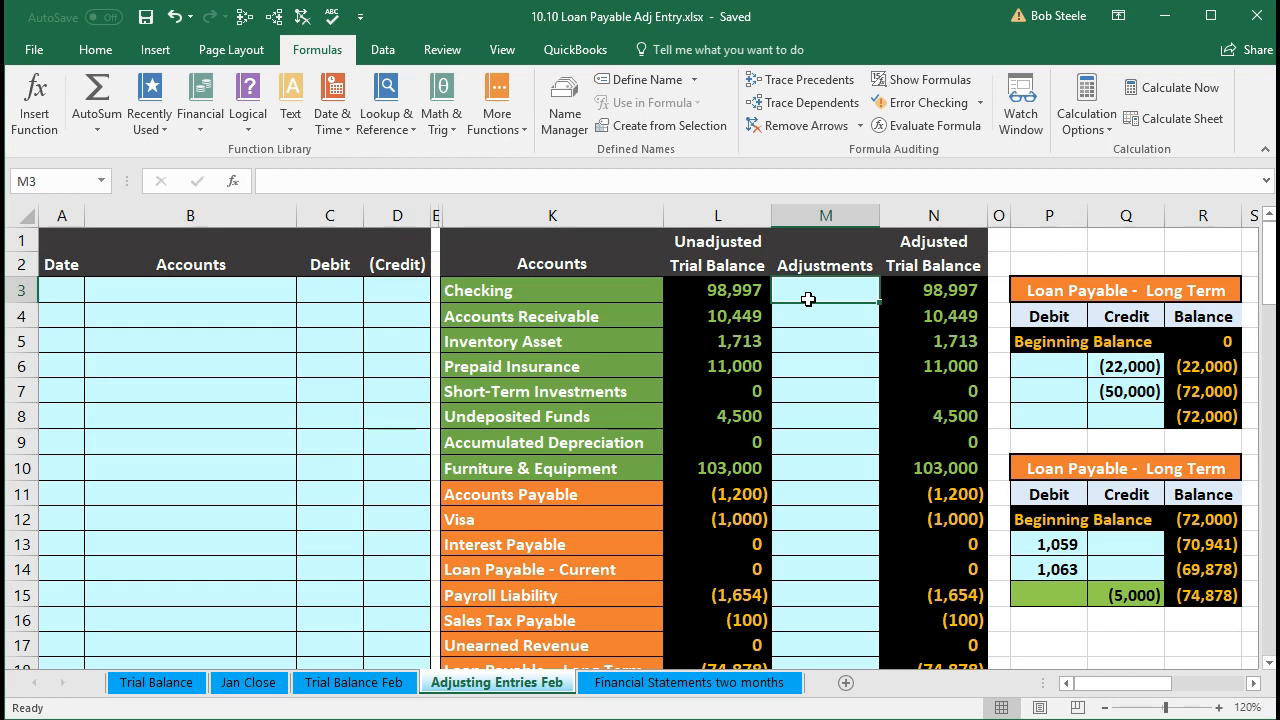
pyautogui.click(918, 260)
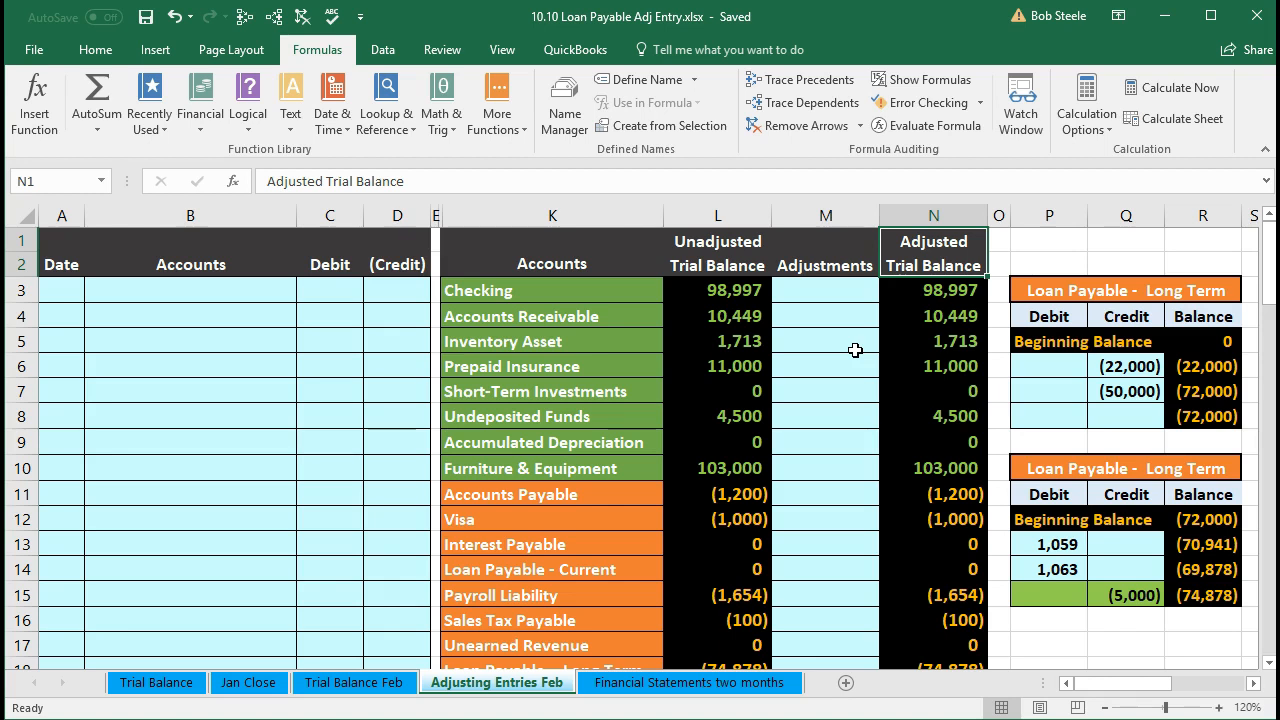
# Fill the narrow column E cell beside Loan Payable - Long Term with yellow
pyautogui.scroll(-1, 730, 533)
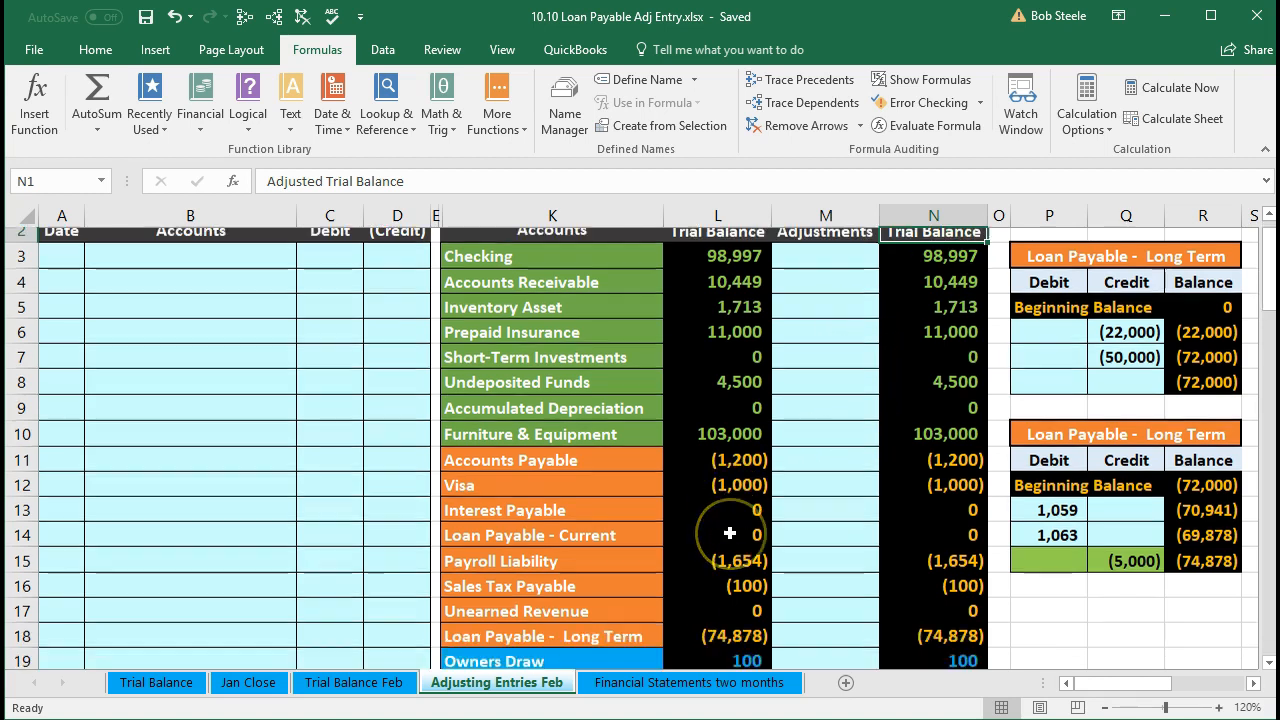
pyautogui.scroll(-1, 730, 533)
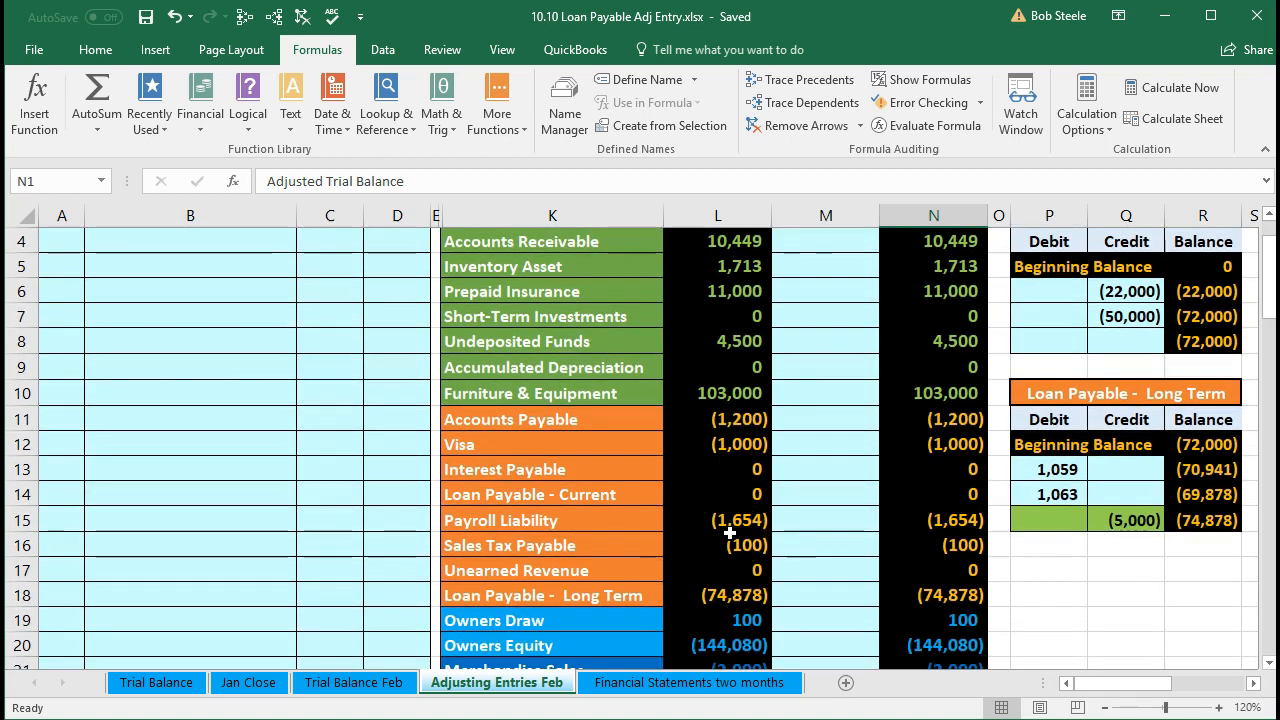
pyautogui.click(426, 594)
pyautogui.rightClick(425, 594)
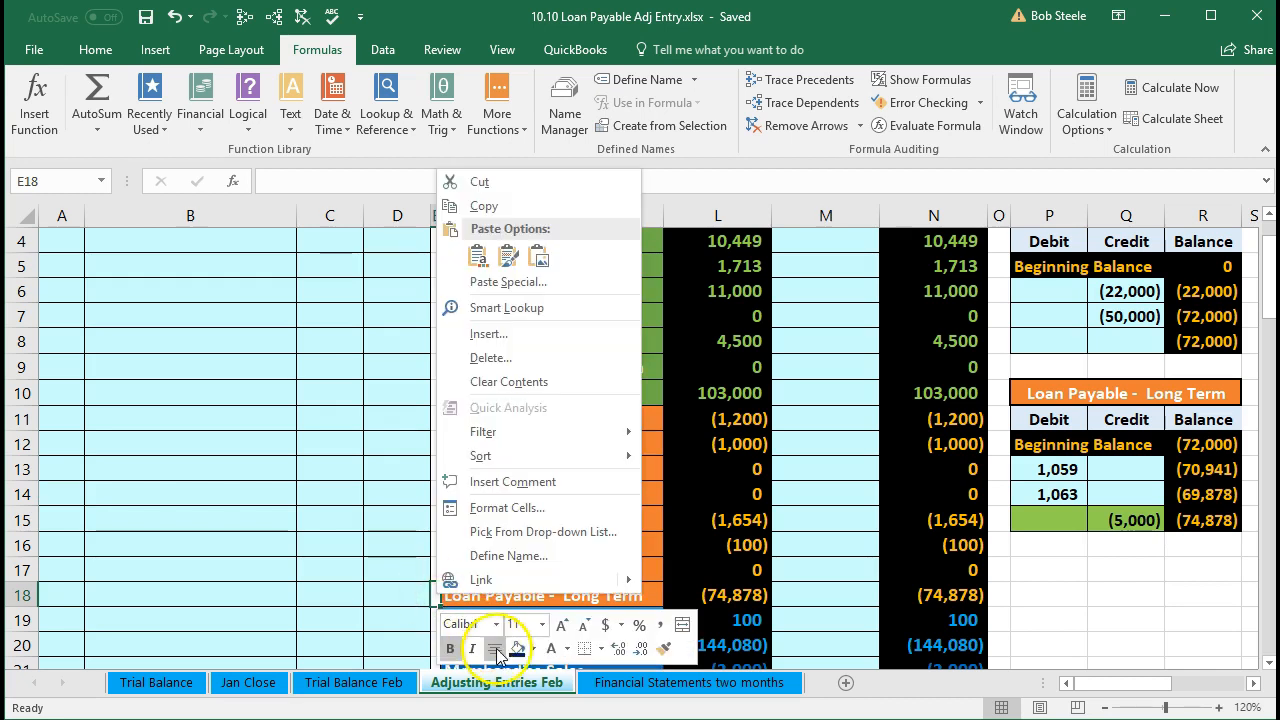
pyautogui.click(532, 648)
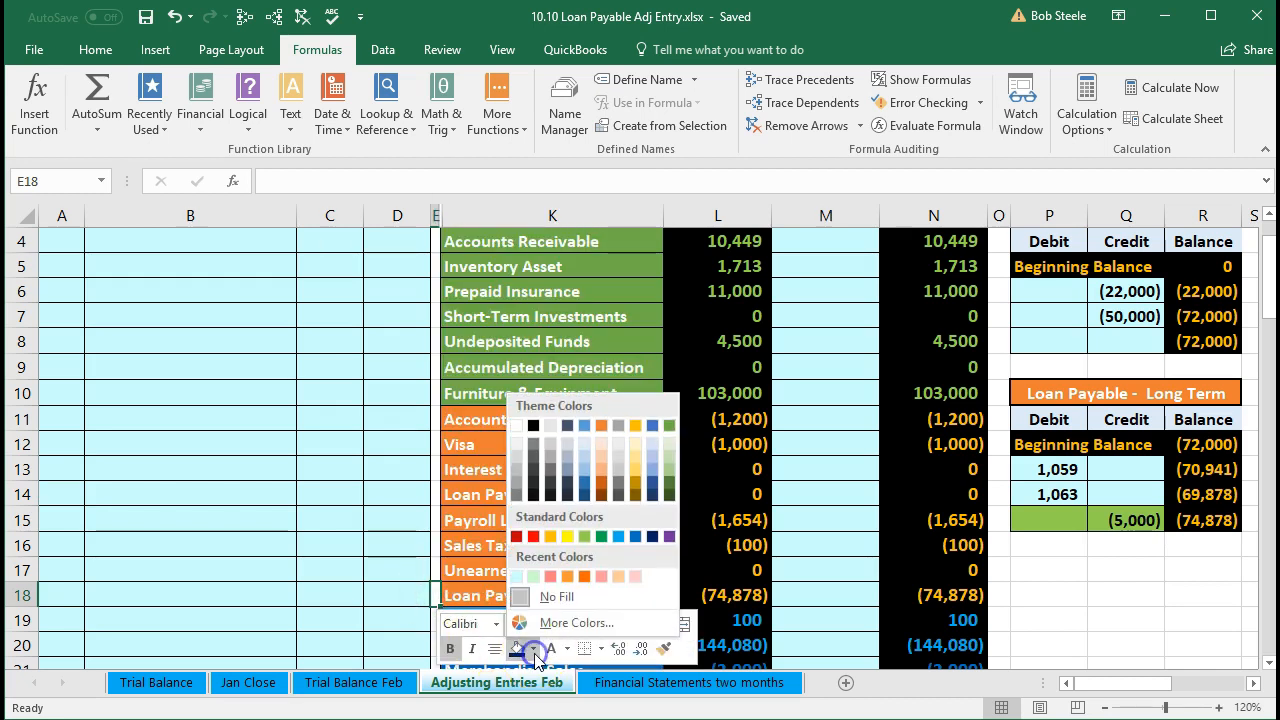
pyautogui.click(567, 540)
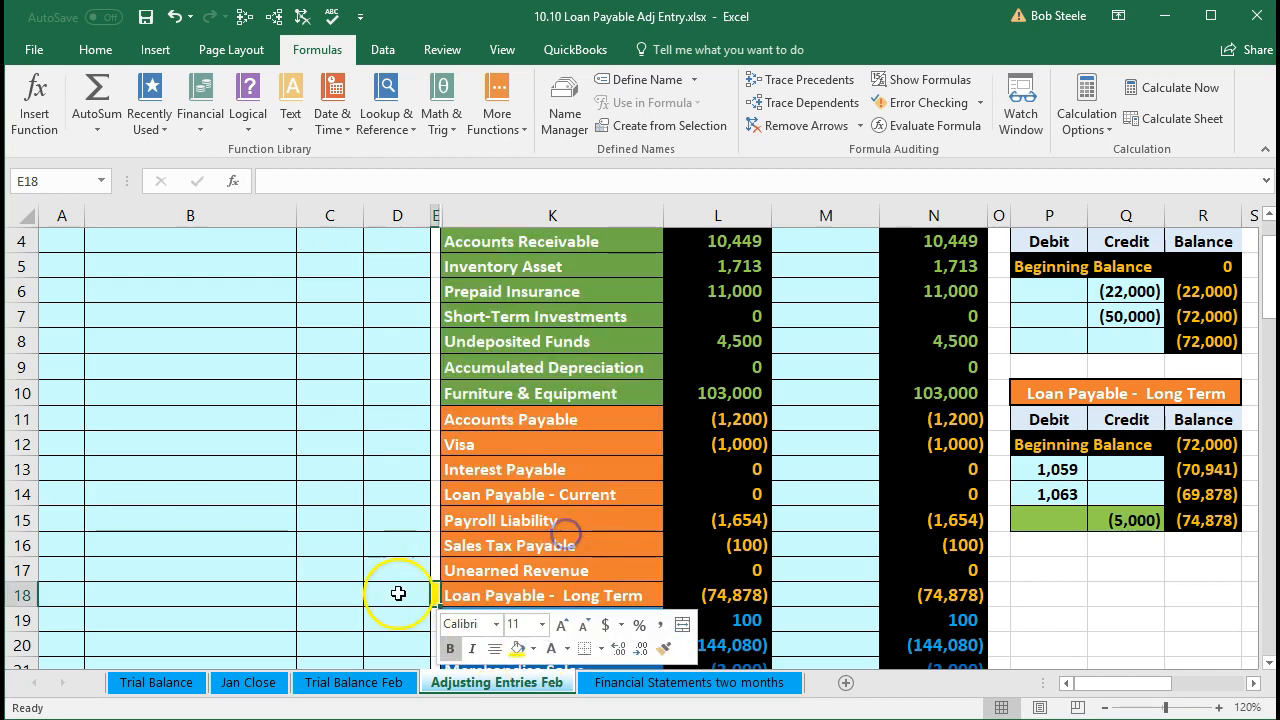
pyautogui.click(478, 595)
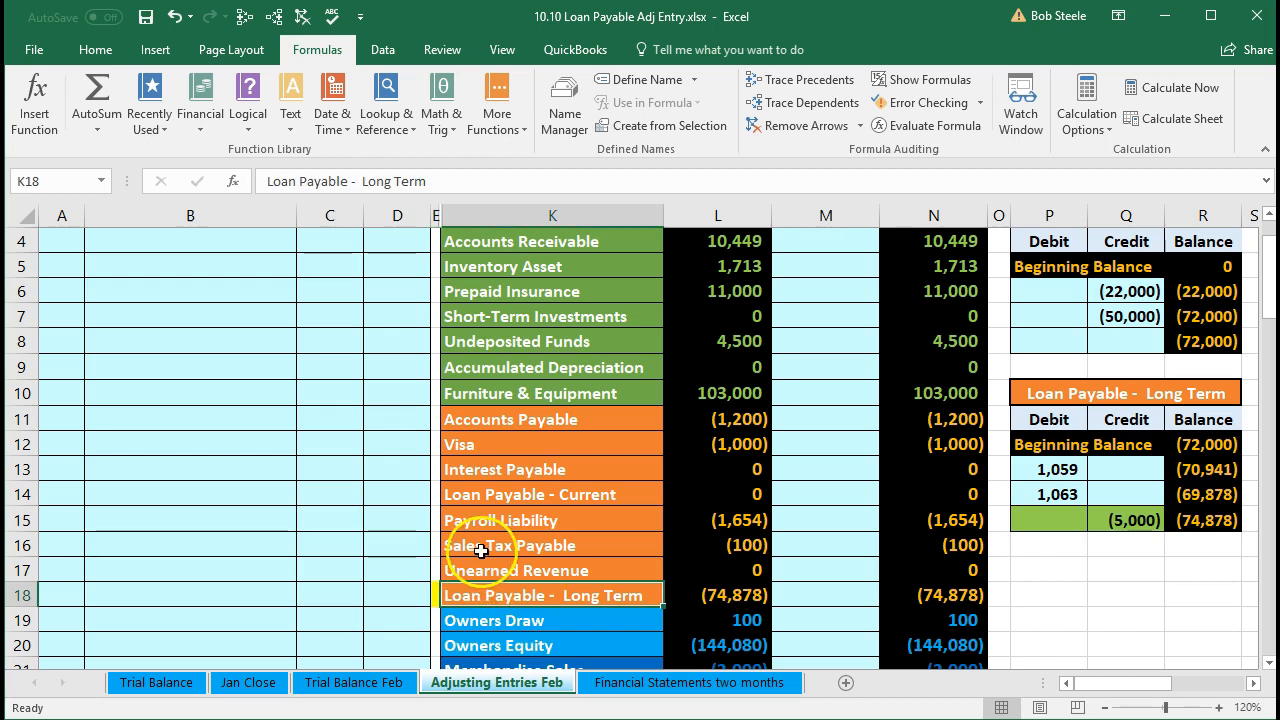
# Fill the narrow column E cell beside Loan Payable - Current with the same yellow
pyautogui.click(437, 494)
pyautogui.rightClick(437, 494)
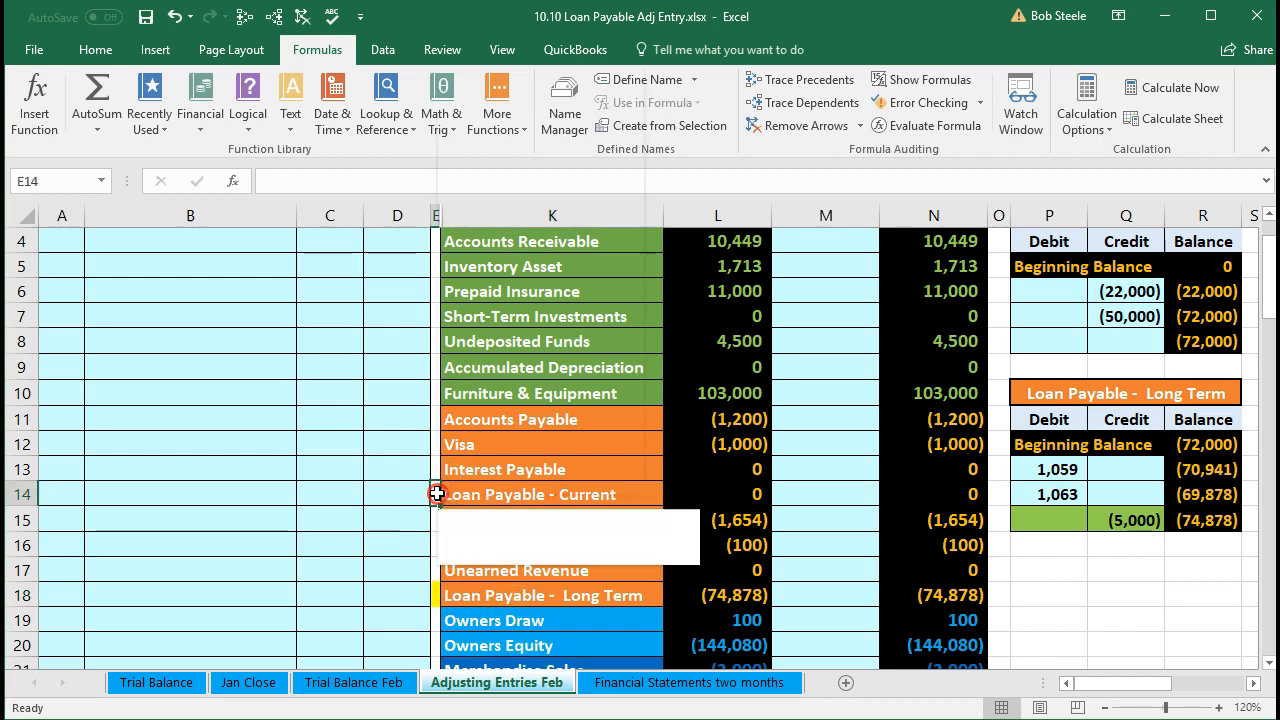
pyautogui.click(519, 548)
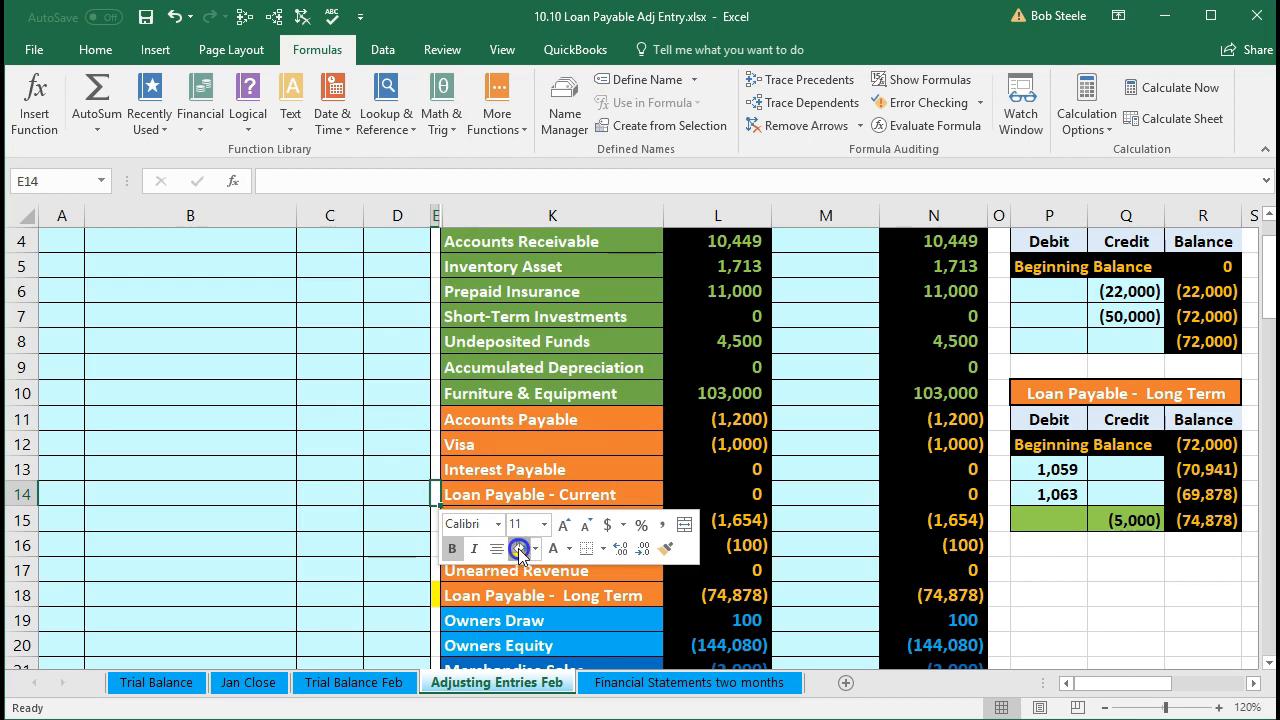
pyautogui.click(404, 494)
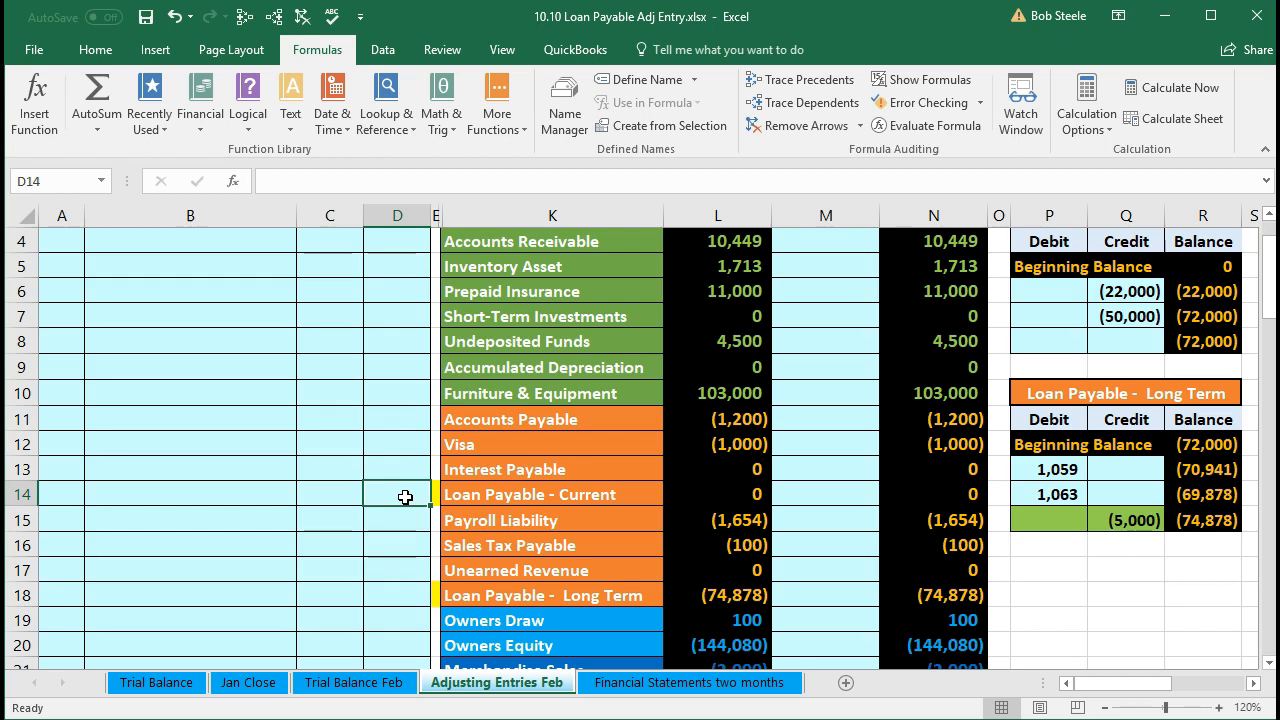
# Examine the unadjusted balance of Loan Payable - Long Term and the cells across its row
pyautogui.click(436, 590)
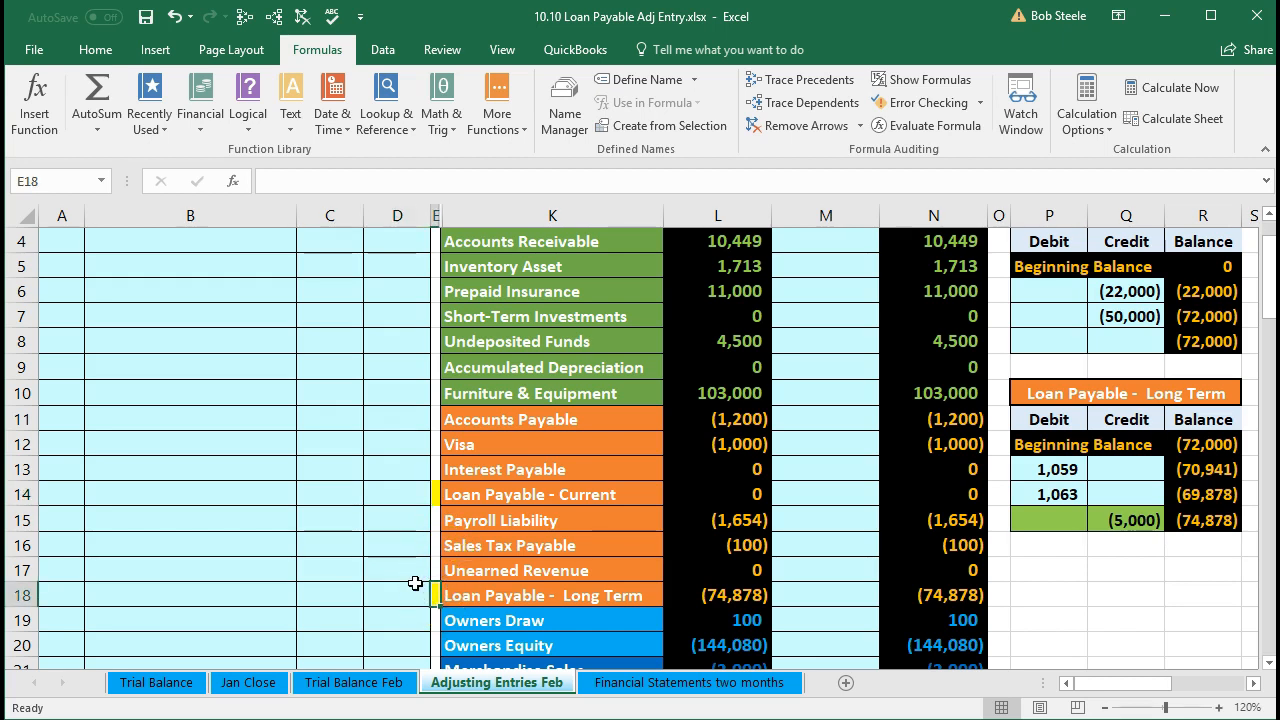
pyautogui.click(707, 599)
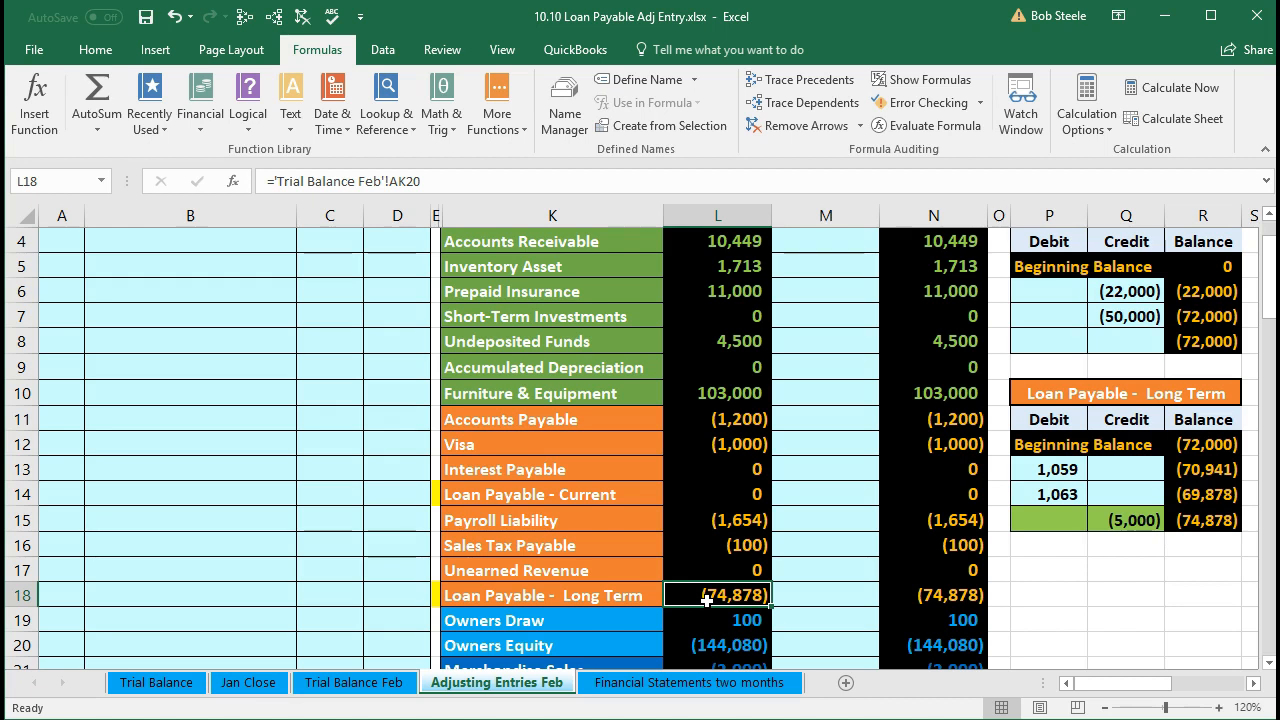
pyautogui.press('Left')
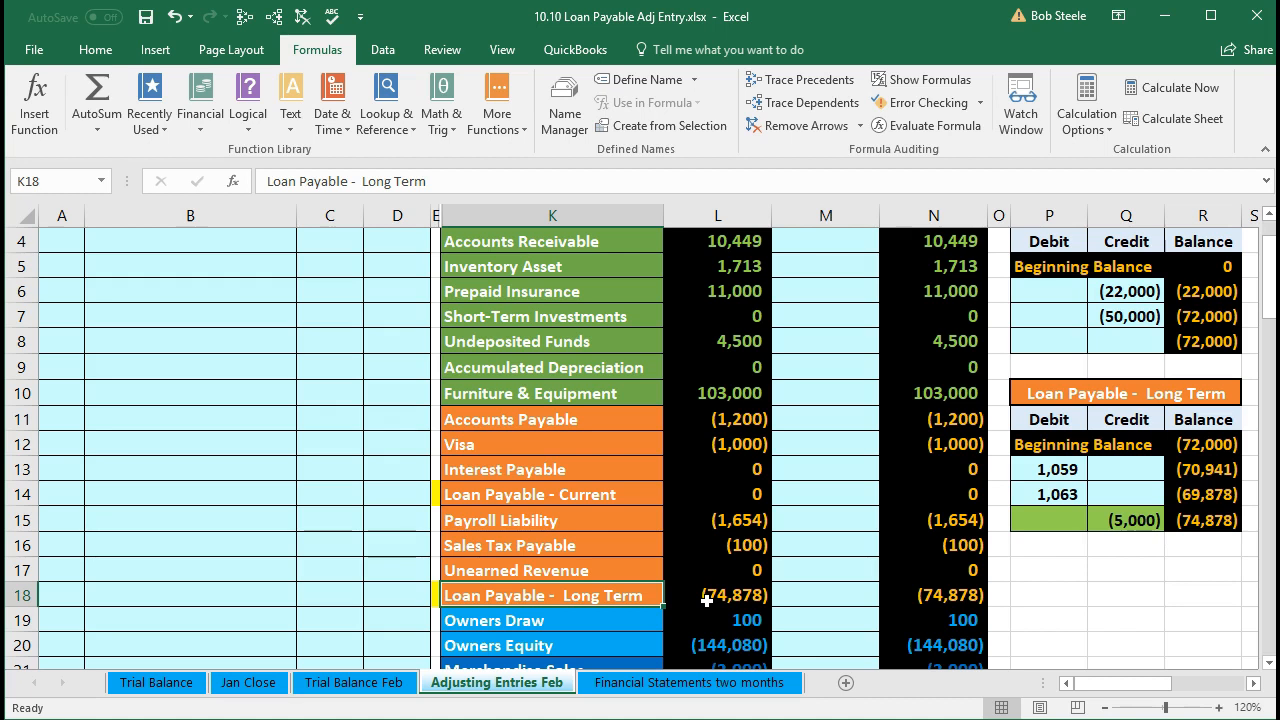
pyautogui.click(706, 599)
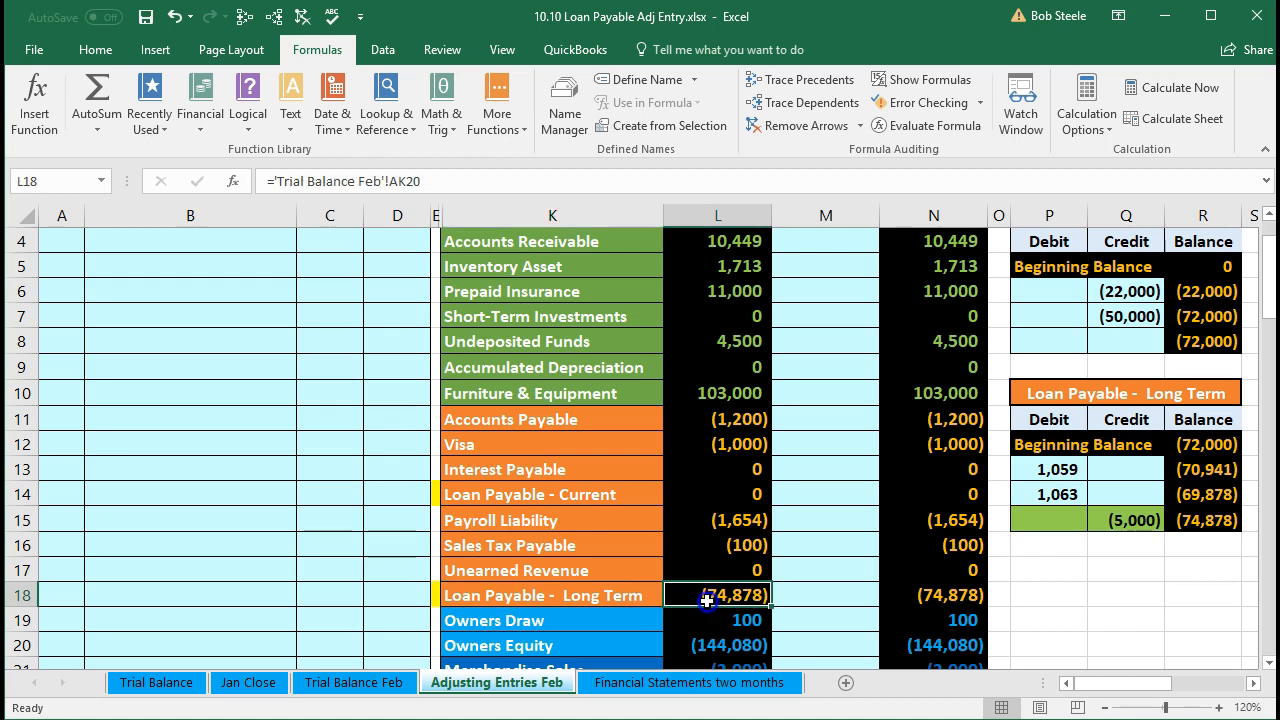
pyautogui.press('Right')
pyautogui.press('Right')
pyautogui.press('Right')
pyautogui.press('Right')
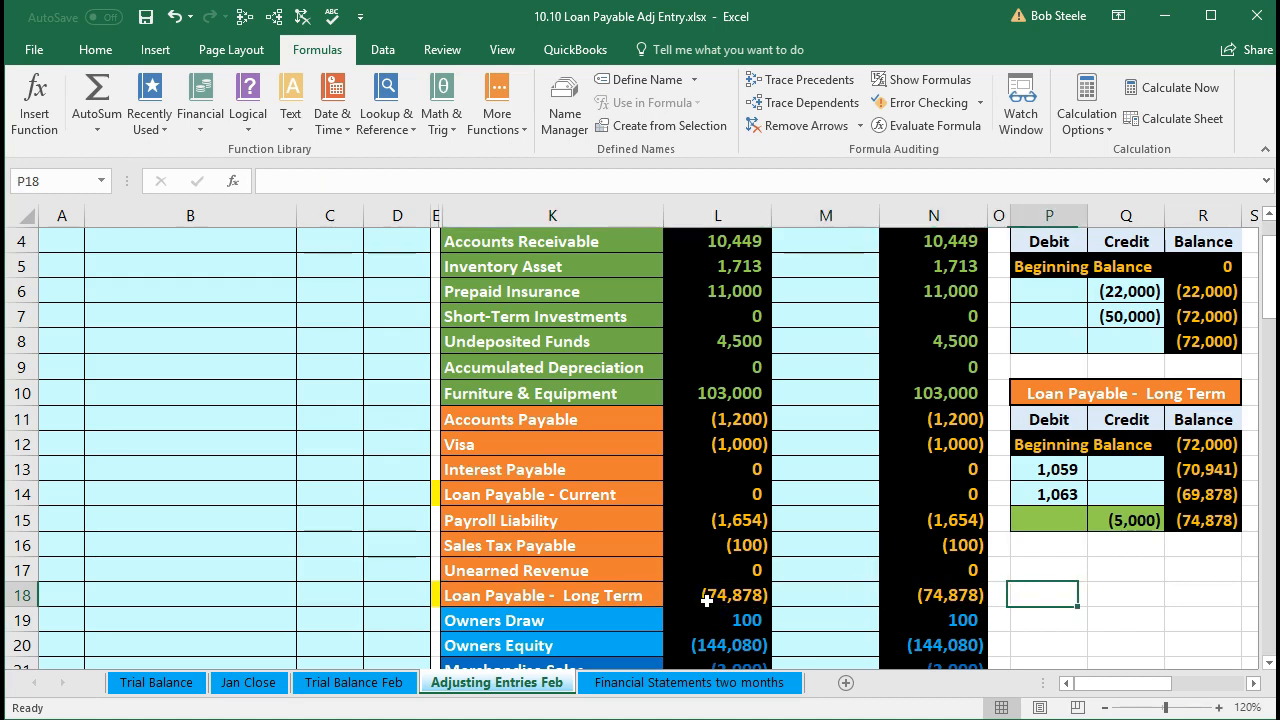
# Review the two credit entries and the resulting balance in the upper Loan Payable - Long Term ledger
pyautogui.scroll(1, 1030, 524)
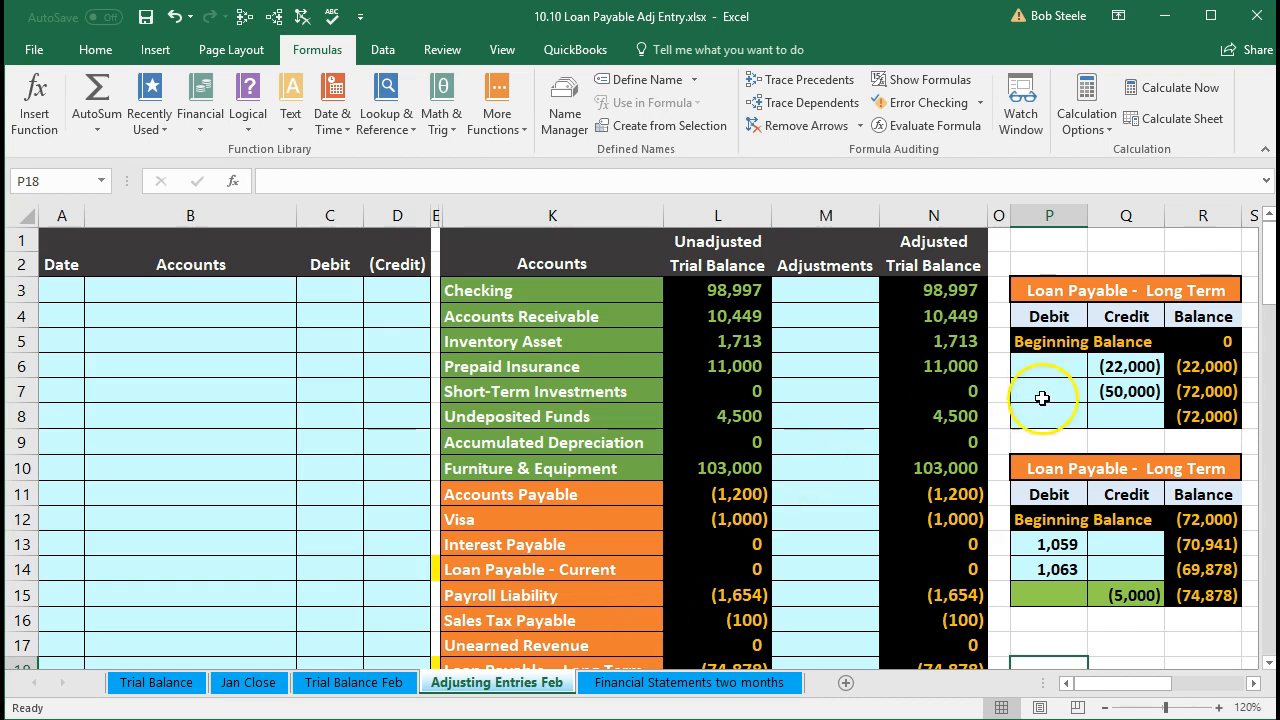
pyautogui.click(1118, 367)
pyautogui.press('Down')
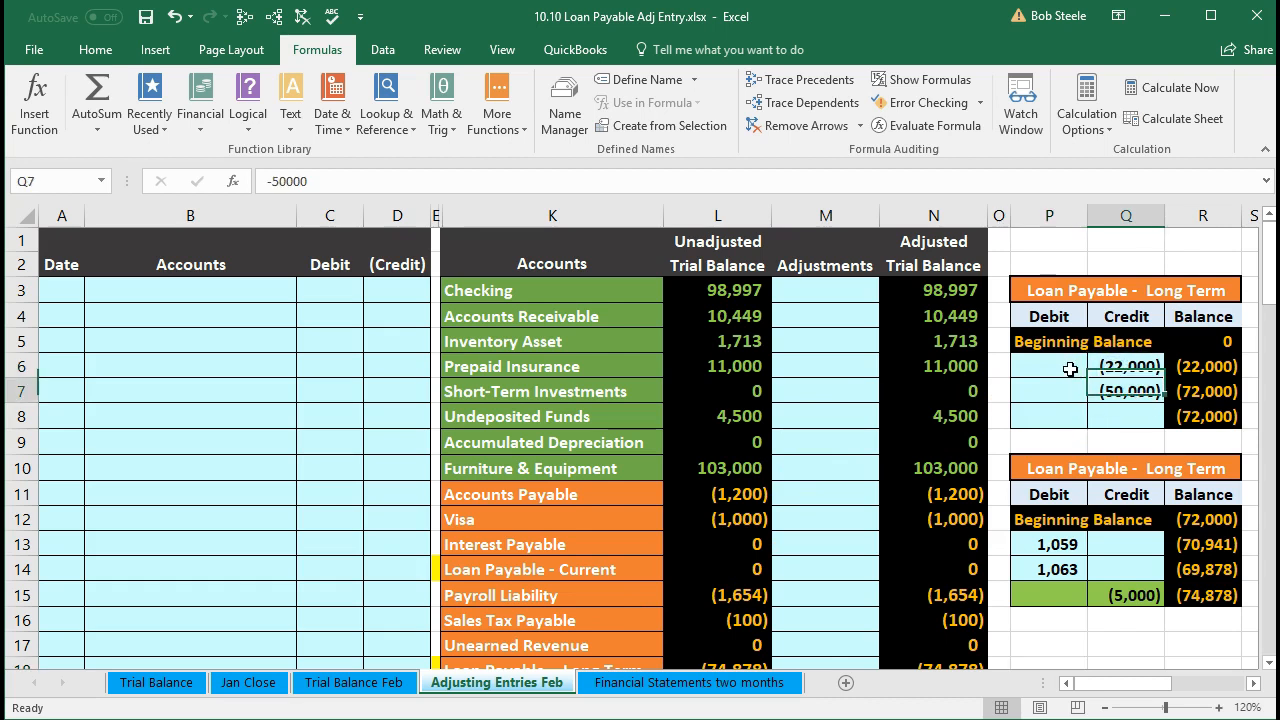
pyautogui.press('Right')
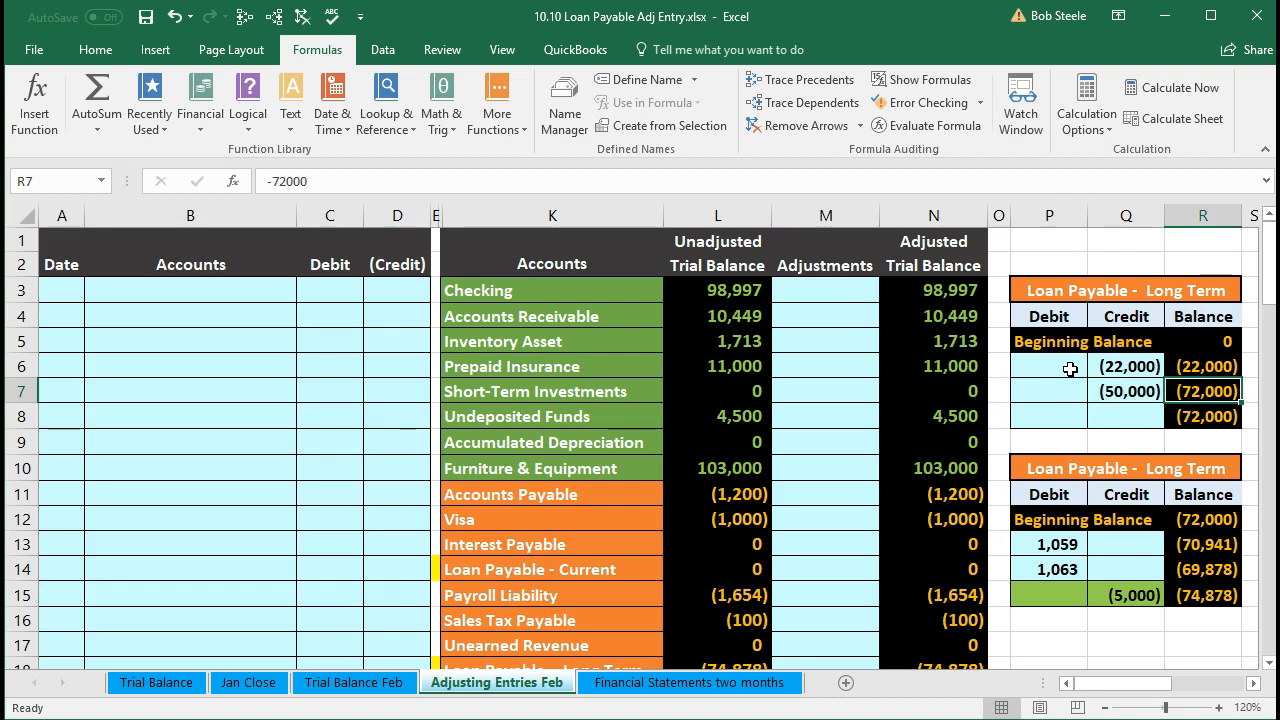
# Review the two debit payments and the green-highlighted credit in the lower Loan Payable - Long Term ledger against the upper ledger's ending balance
pyautogui.click(1050, 543)
pyautogui.press('Down')
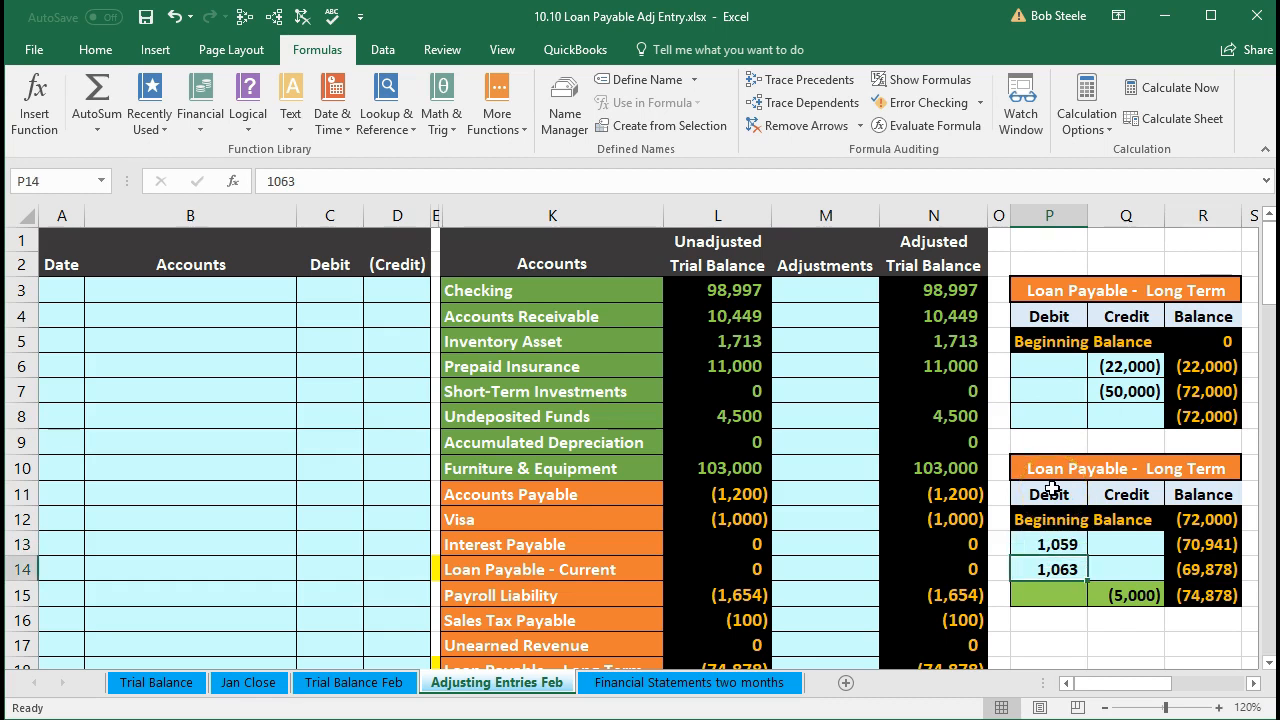
pyautogui.press('Down')
pyautogui.press('Right')
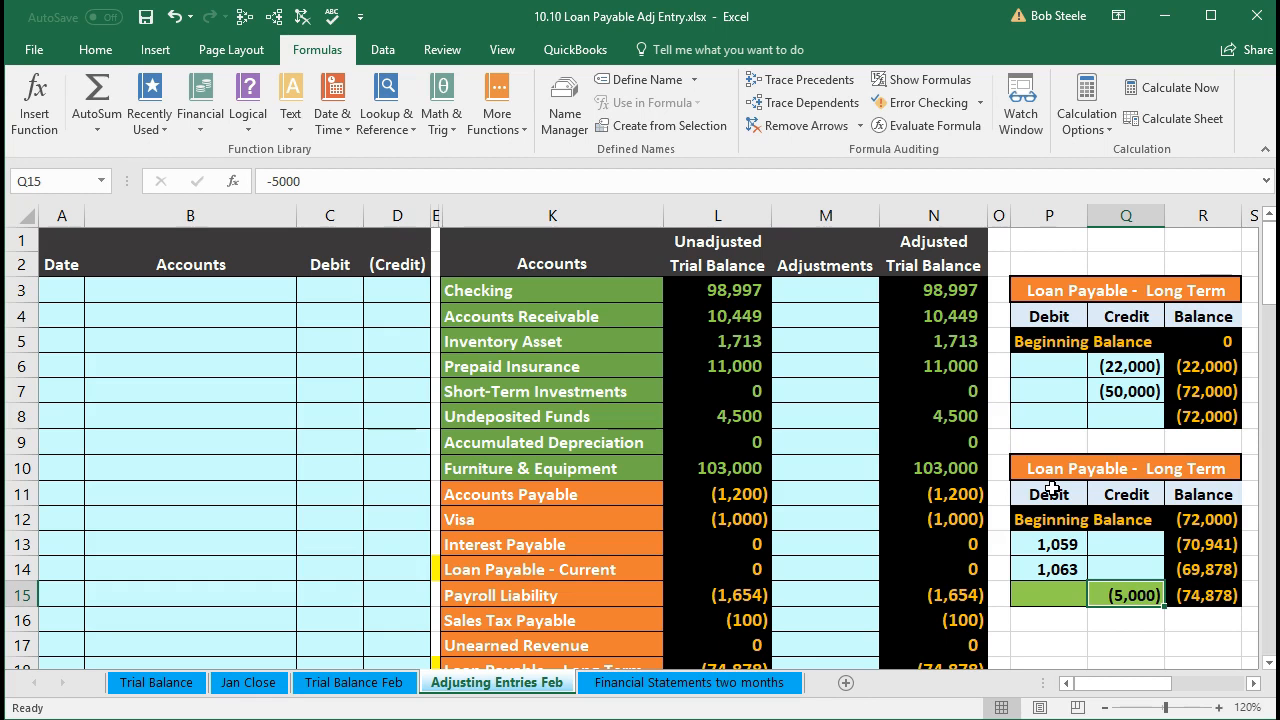
pyautogui.moveTo(1060, 592); pyautogui.dragTo(1106, 596)
pyautogui.click(1112, 596)
pyautogui.scroll(-1, 1108, 609)
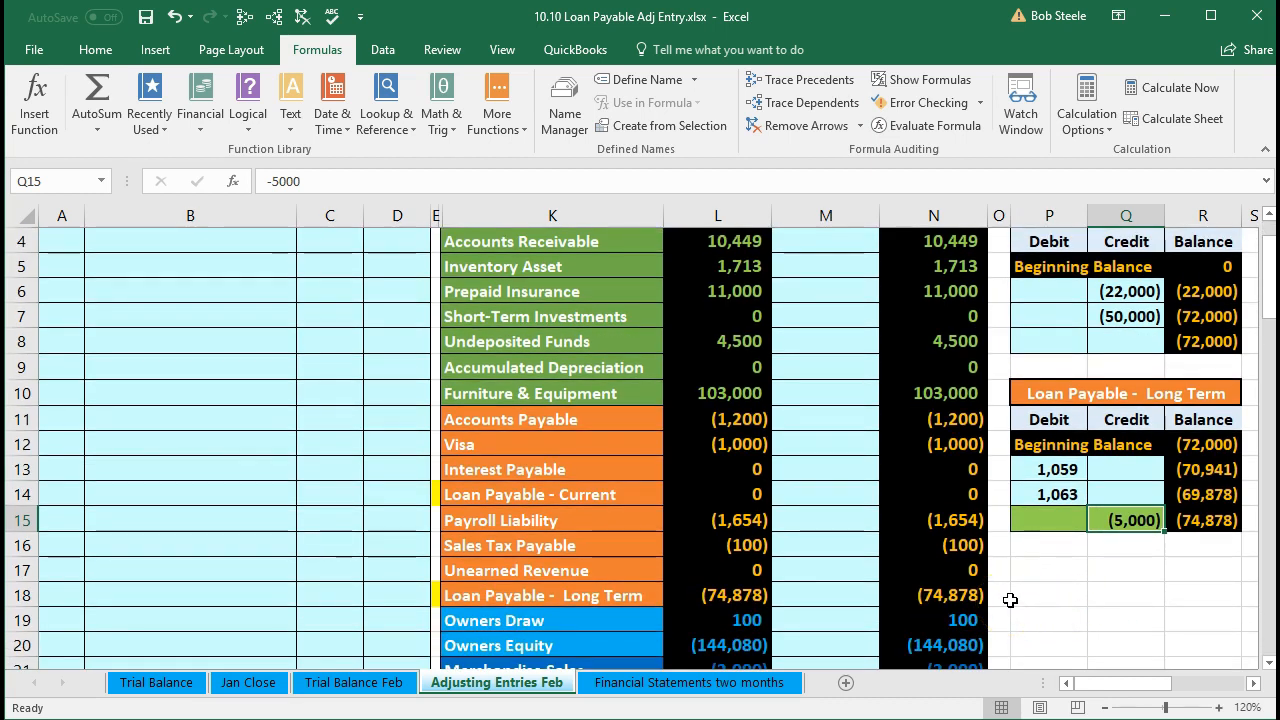
pyautogui.click(1199, 341)
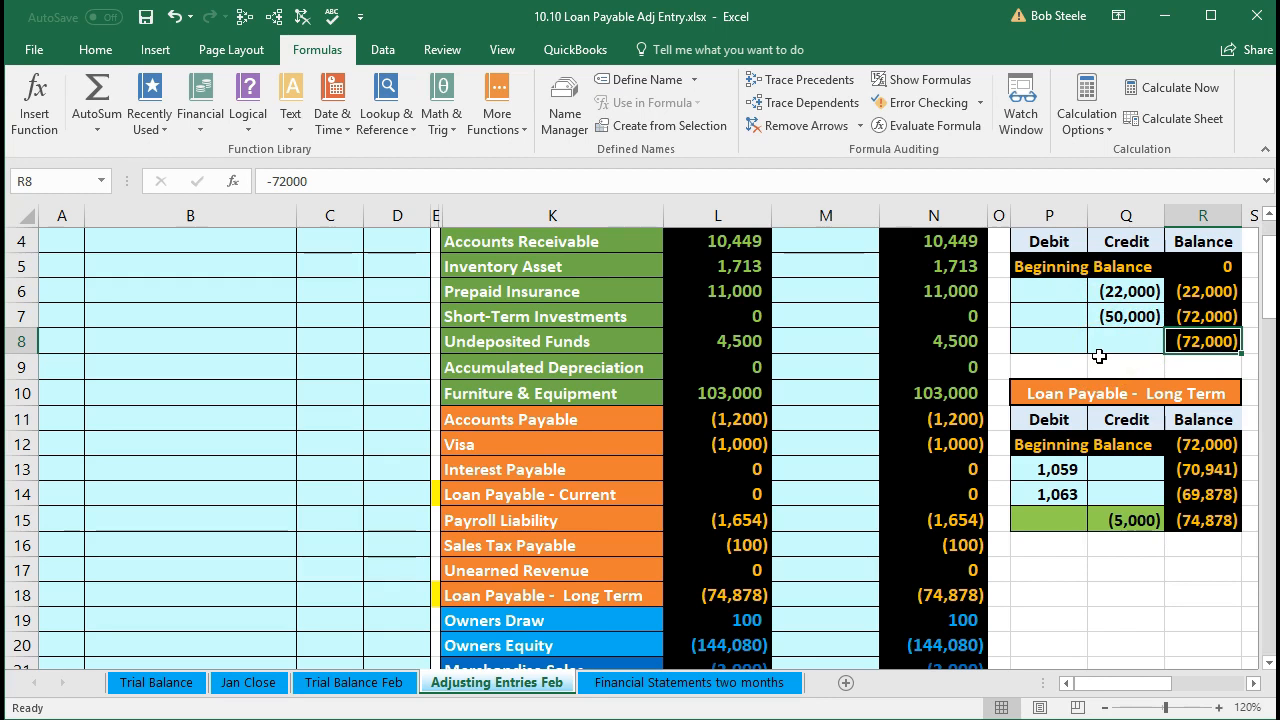
pyautogui.scroll(-1, 1099, 356)
pyautogui.click(1128, 445)
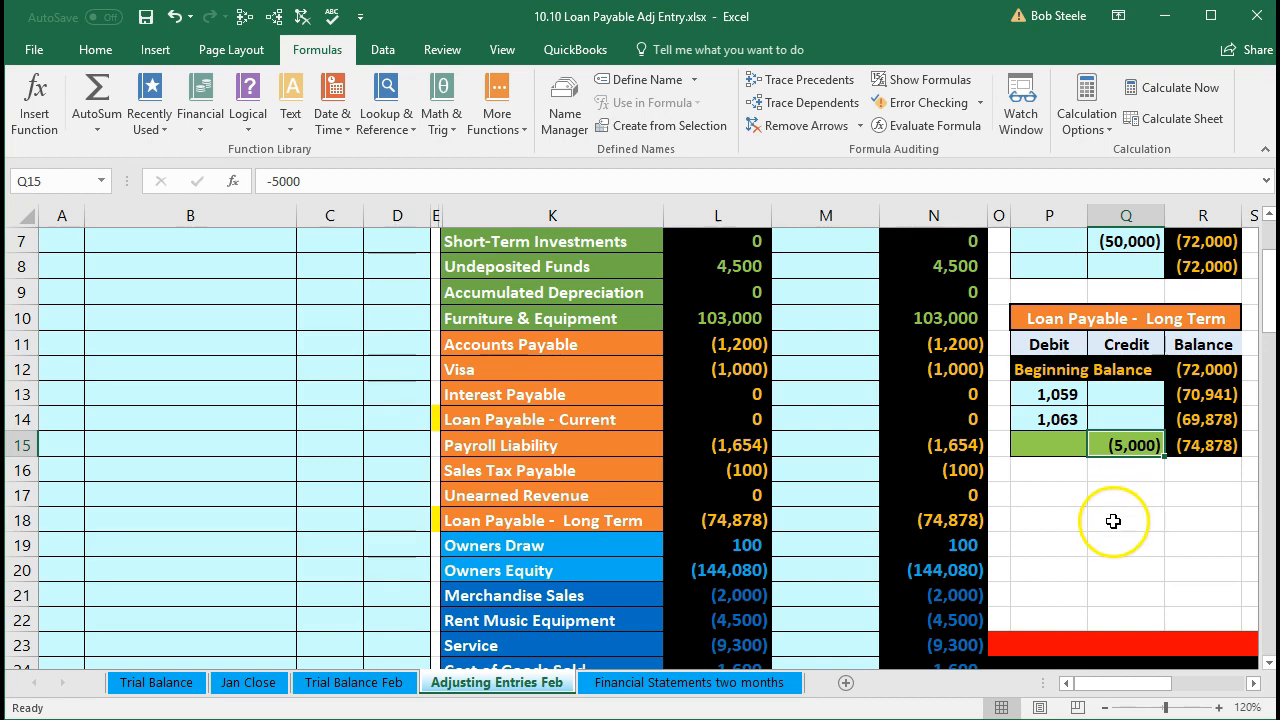
pyautogui.scroll(1, 1090, 529)
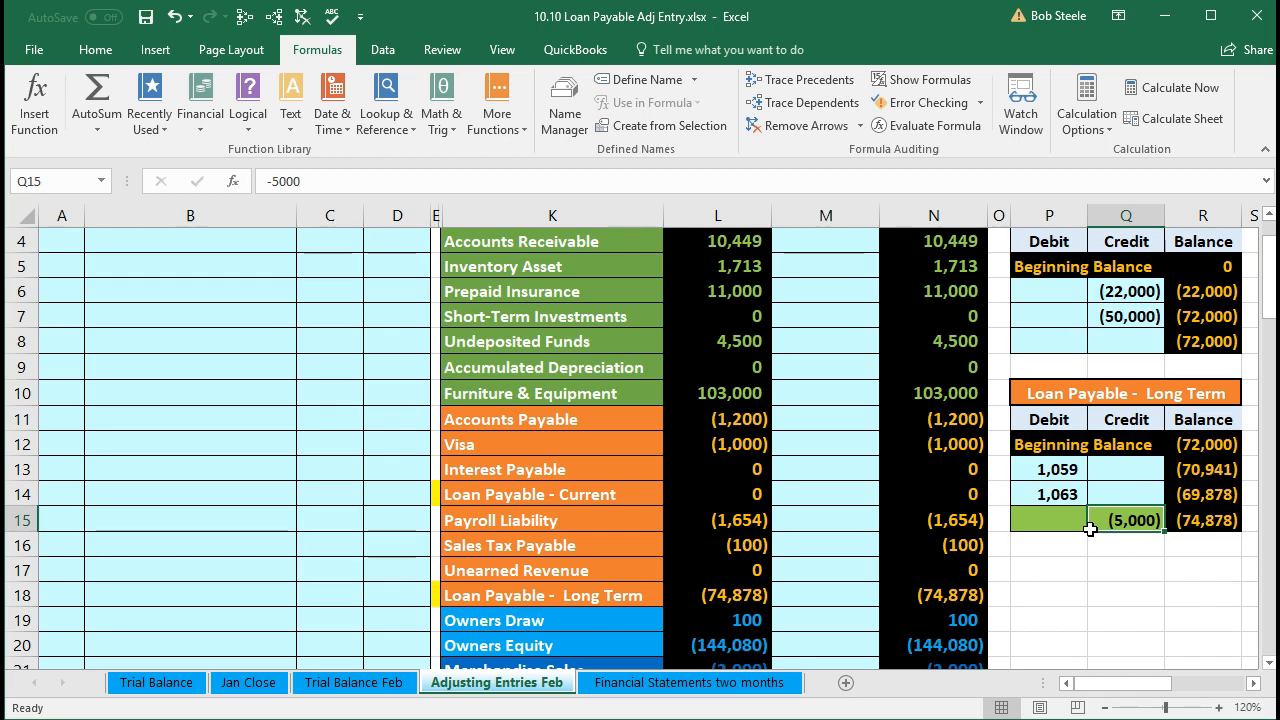
# Examine the loan amount, months, rate and repayment terms in the 5,000 loan's table beside the Loan Payable ledgers
pyautogui.press('Right')
pyautogui.press('Right')
pyautogui.press('Right')
pyautogui.press('Right')
pyautogui.press('Right')
pyautogui.press('Right')
pyautogui.press('Right')
pyautogui.press('Right')
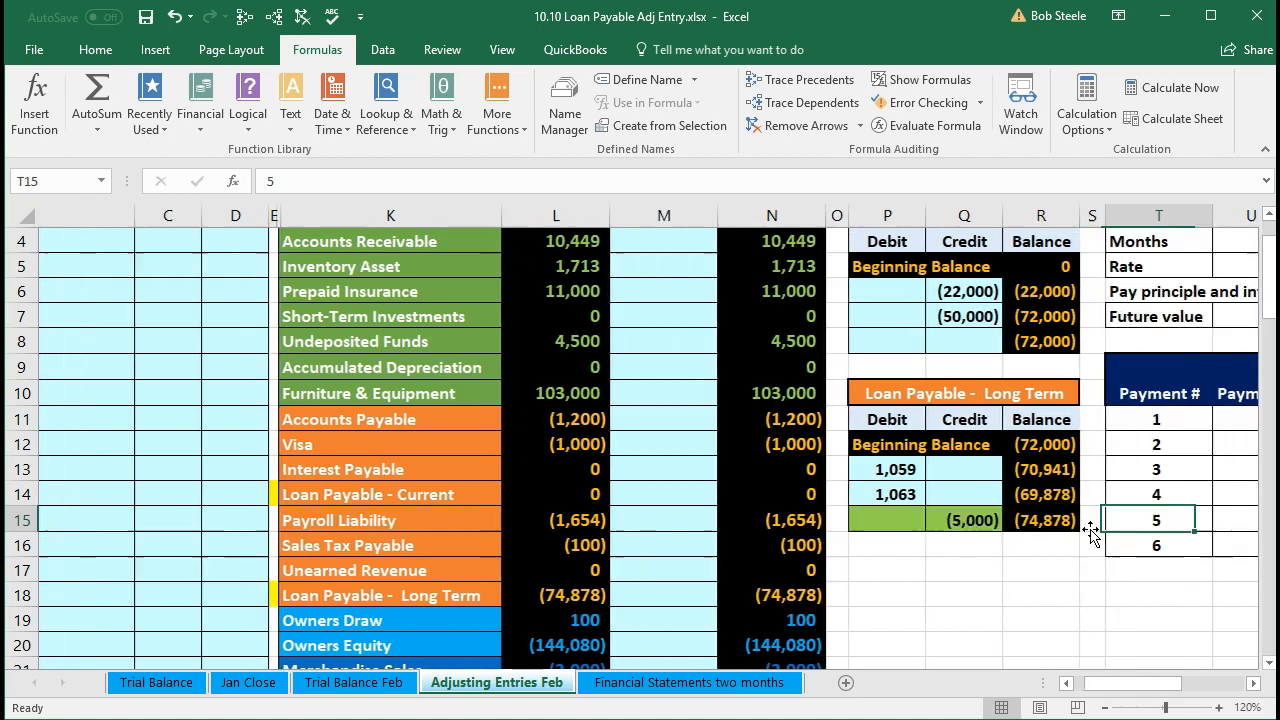
pyautogui.press('Right')
pyautogui.press('Right')
pyautogui.press('Right')
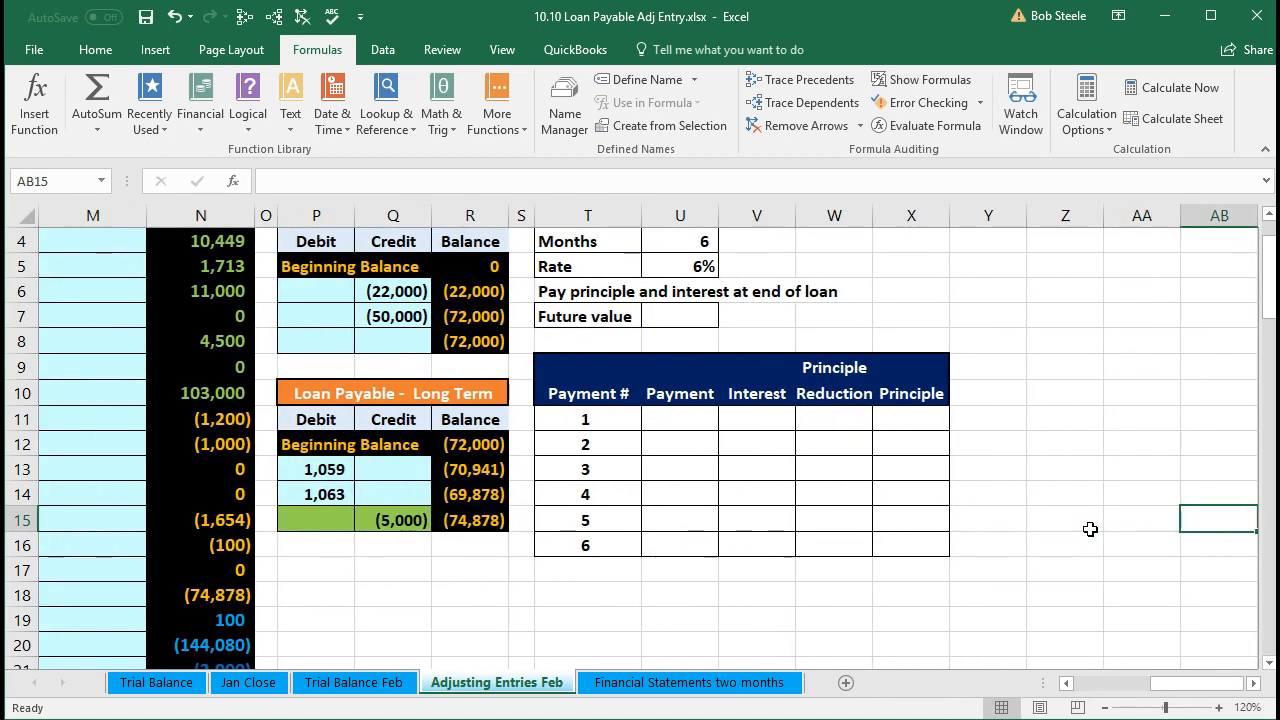
pyautogui.scroll(1, 977, 503)
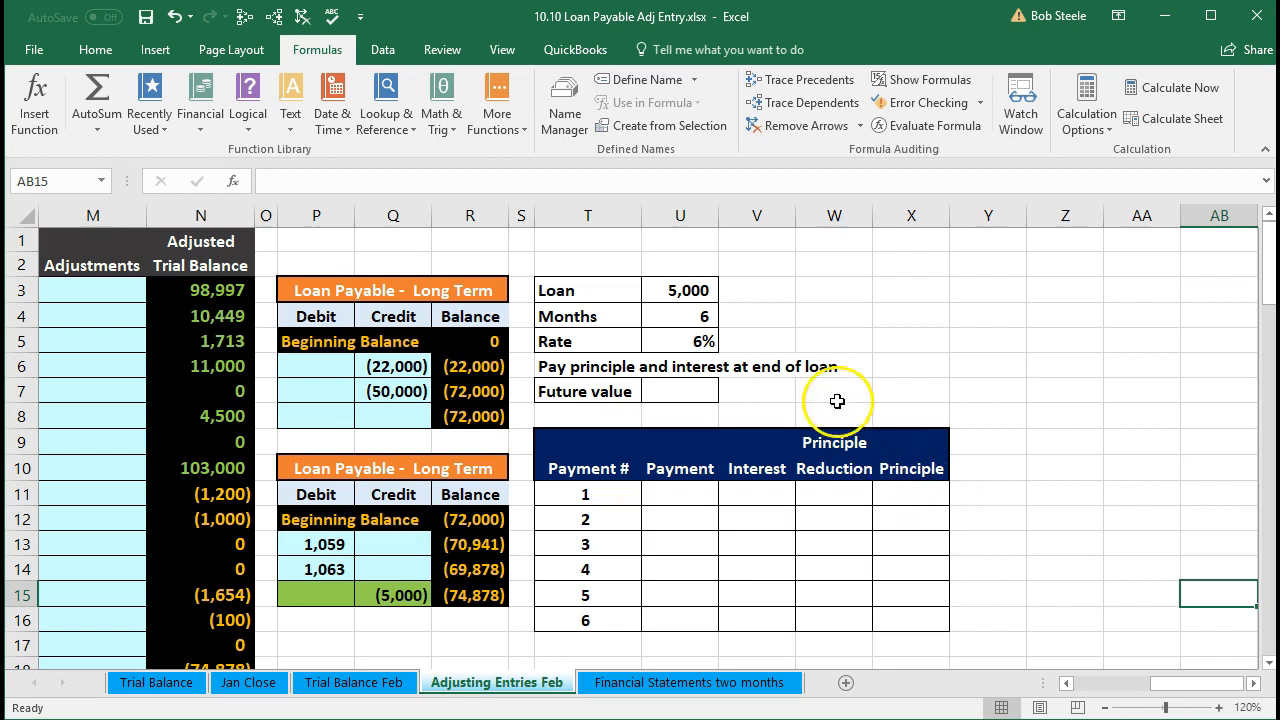
pyautogui.click(700, 290)
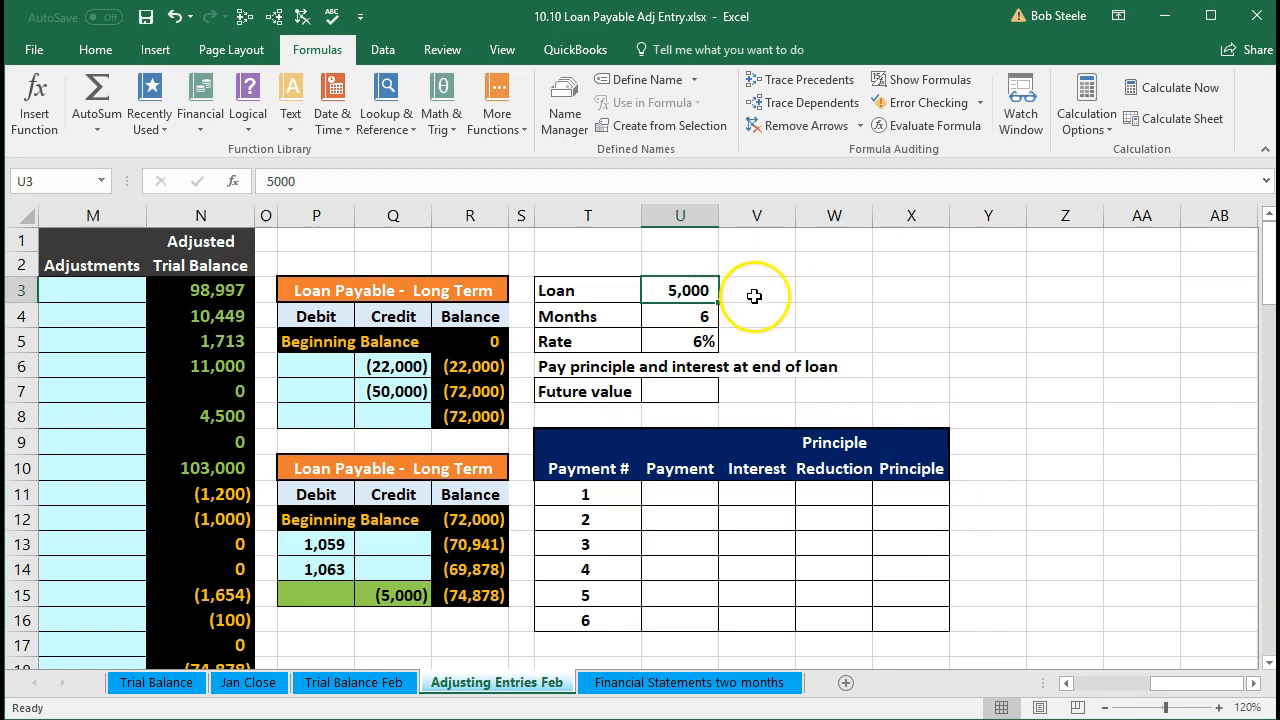
pyautogui.click(695, 318)
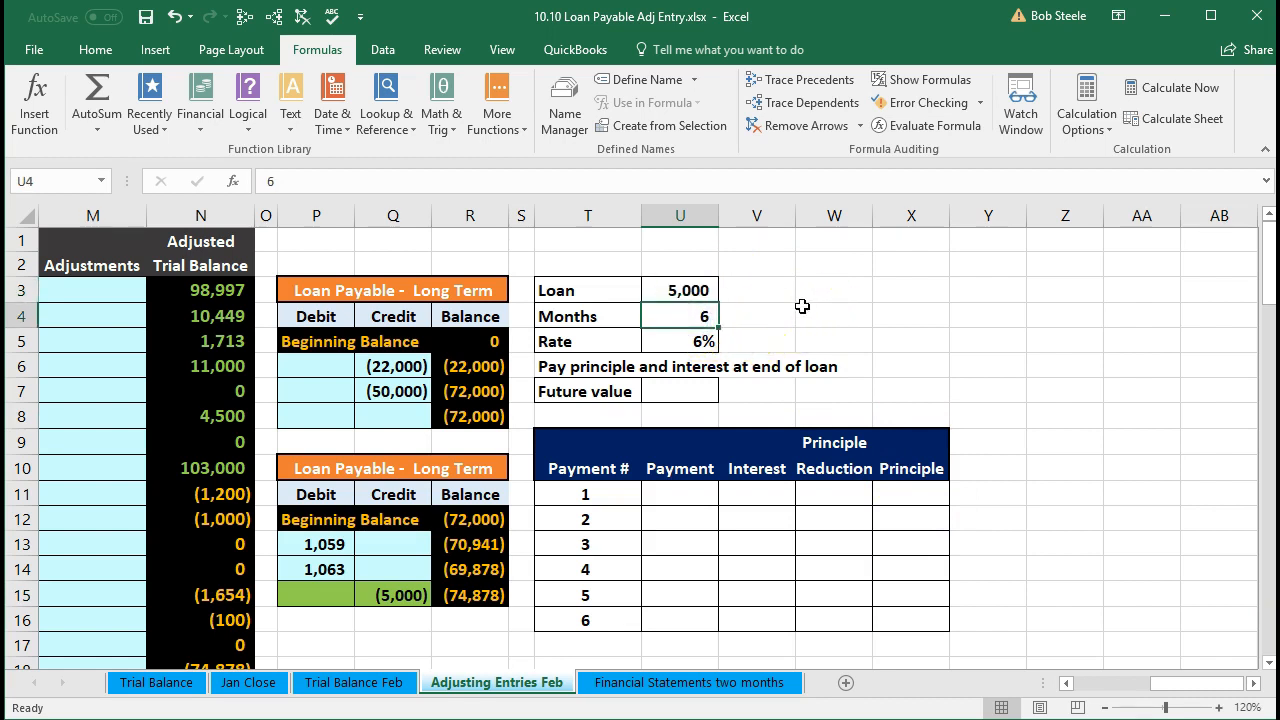
pyautogui.click(704, 340)
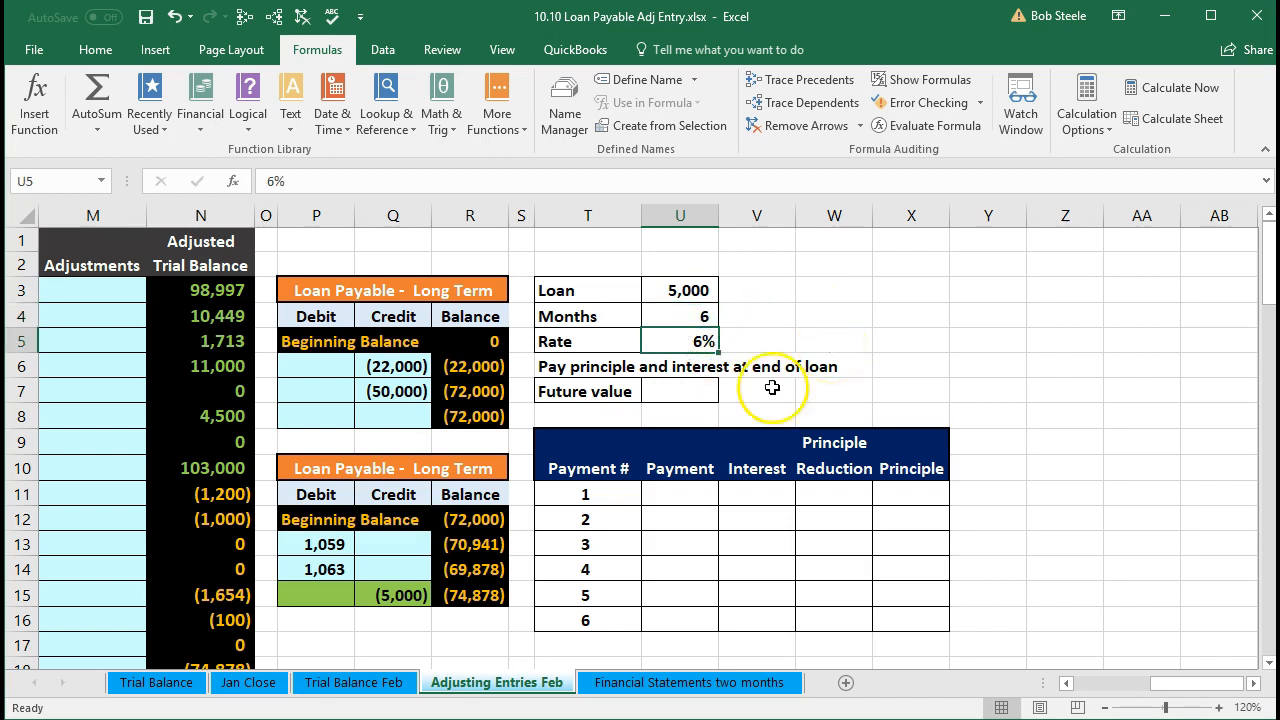
pyautogui.click(706, 391)
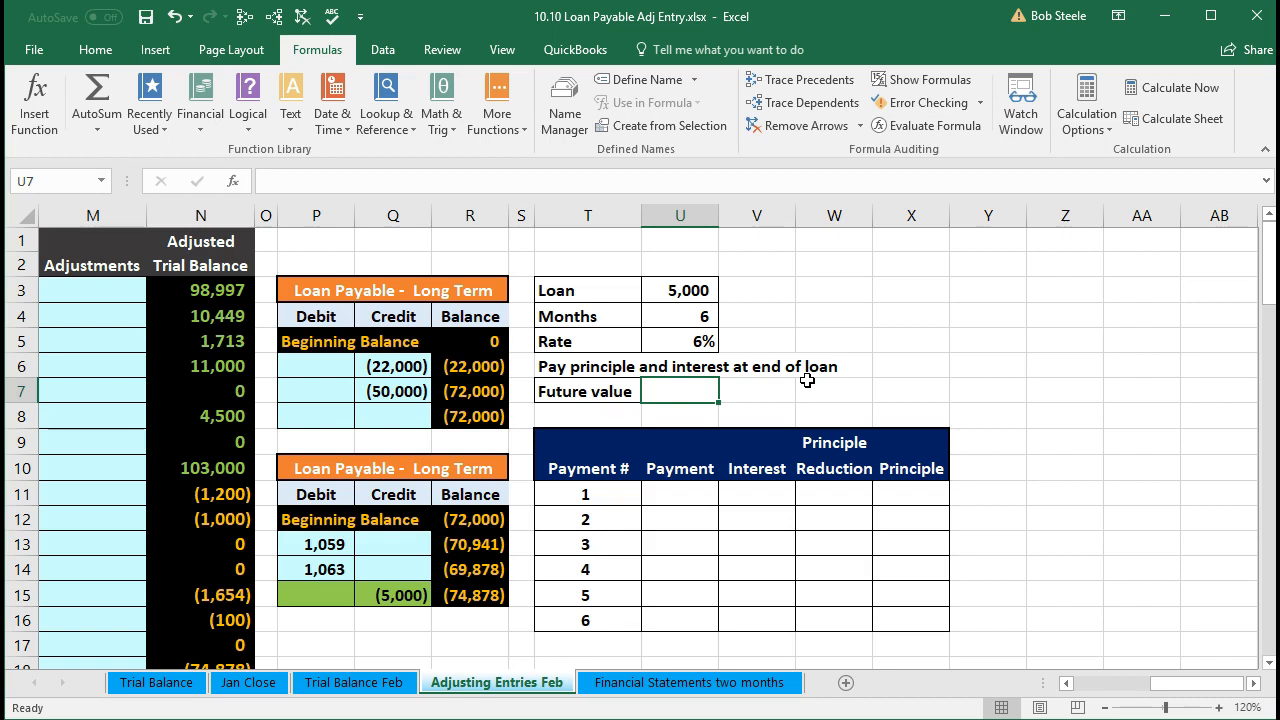
pyautogui.click(709, 292)
pyautogui.click(708, 338)
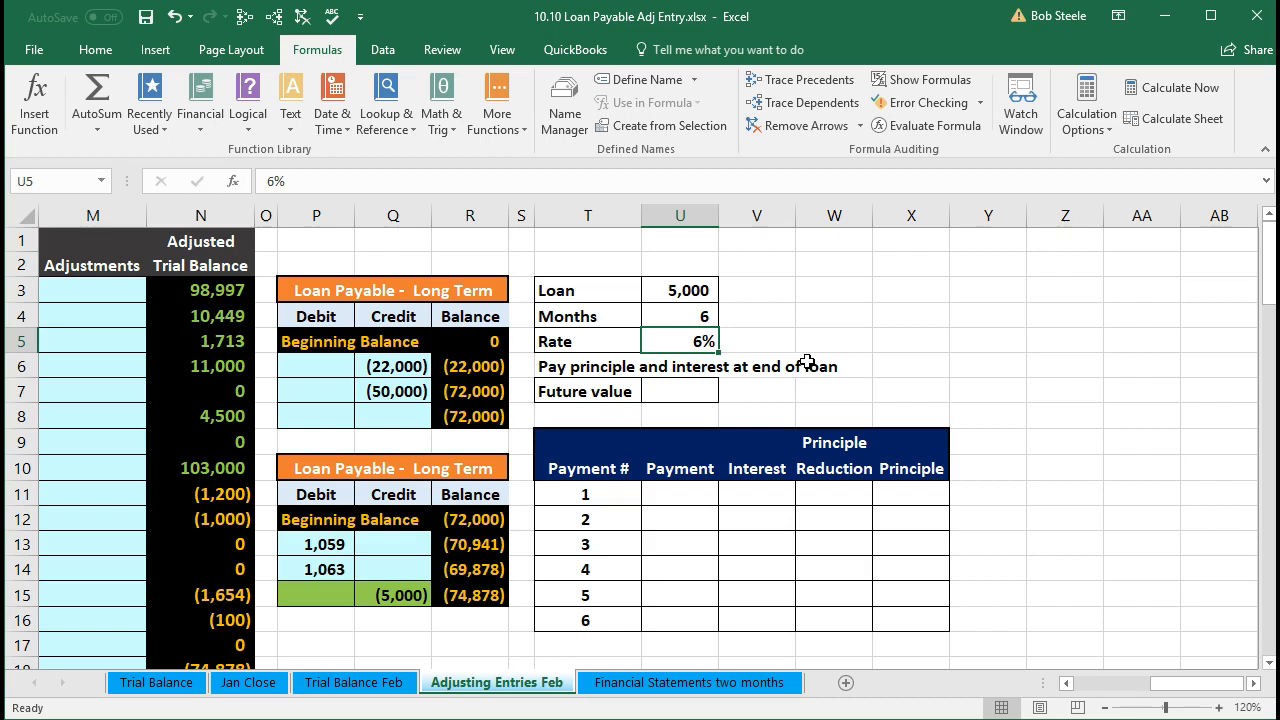
# Search the functions for "future value" and insert the FV function in the Future value cell U7
pyautogui.click(686, 398)
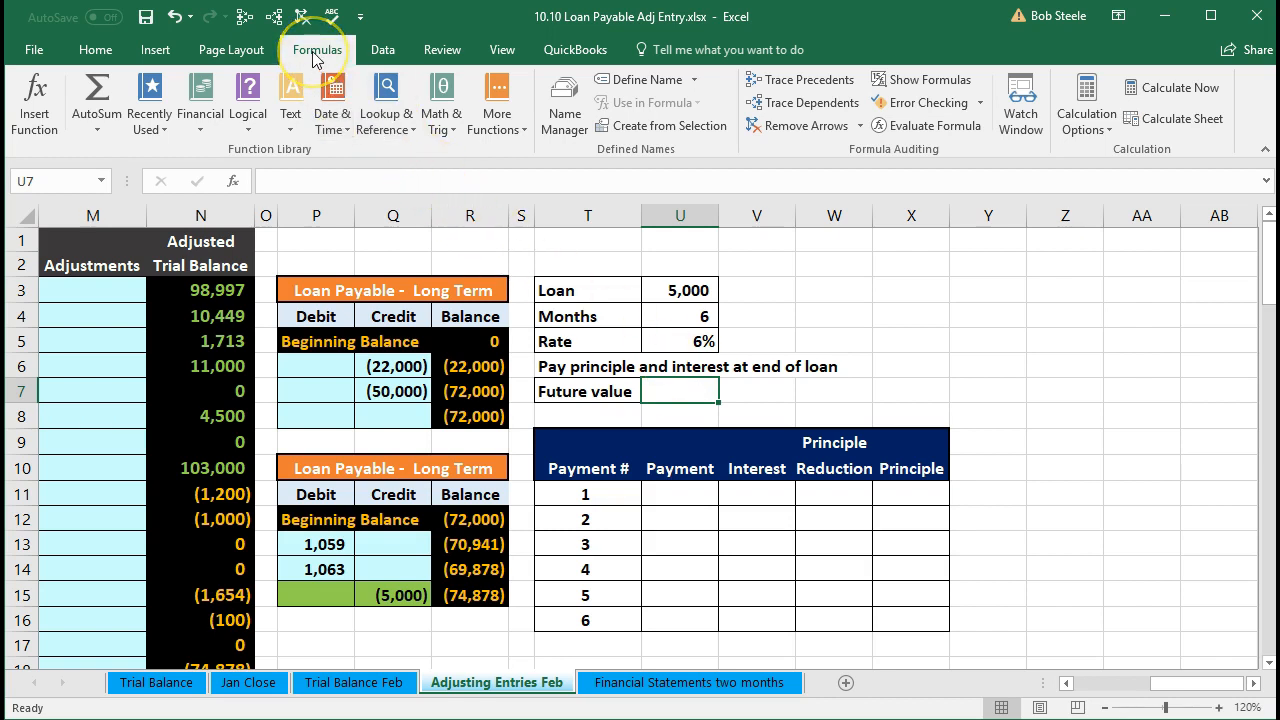
pyautogui.click(28, 128)
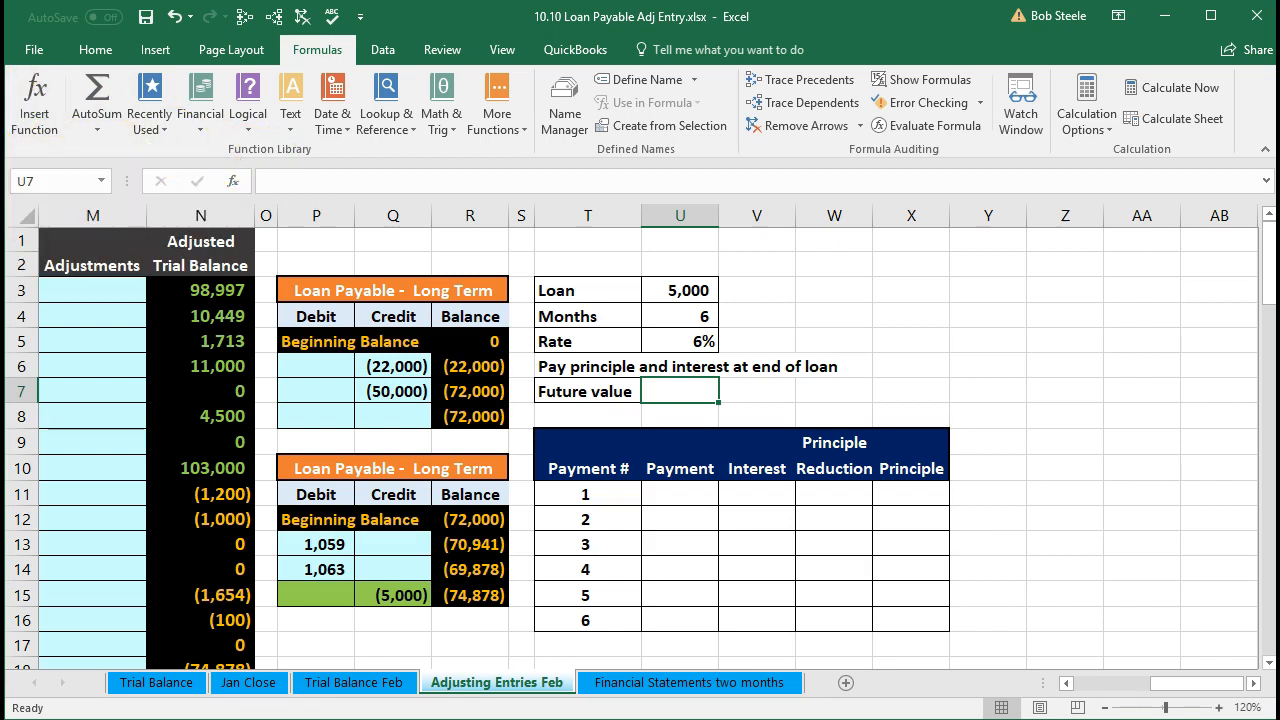
pyautogui.click(22, 96)
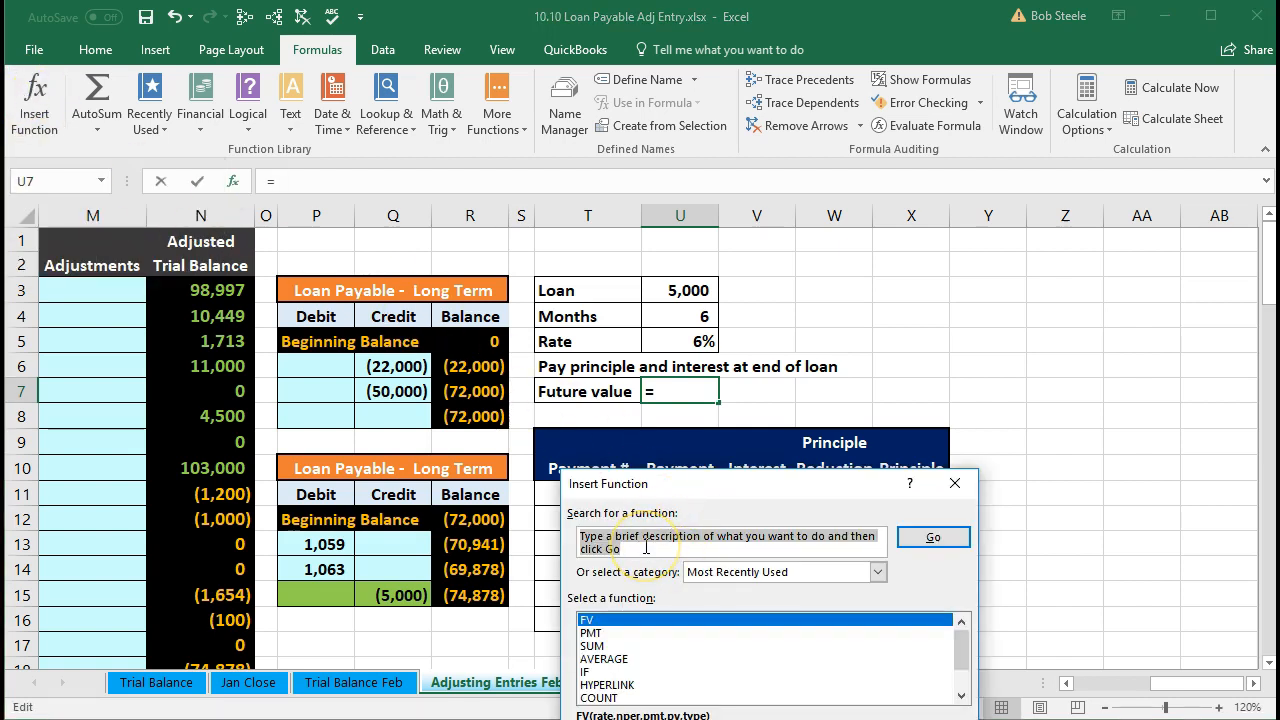
pyautogui.write('futu')
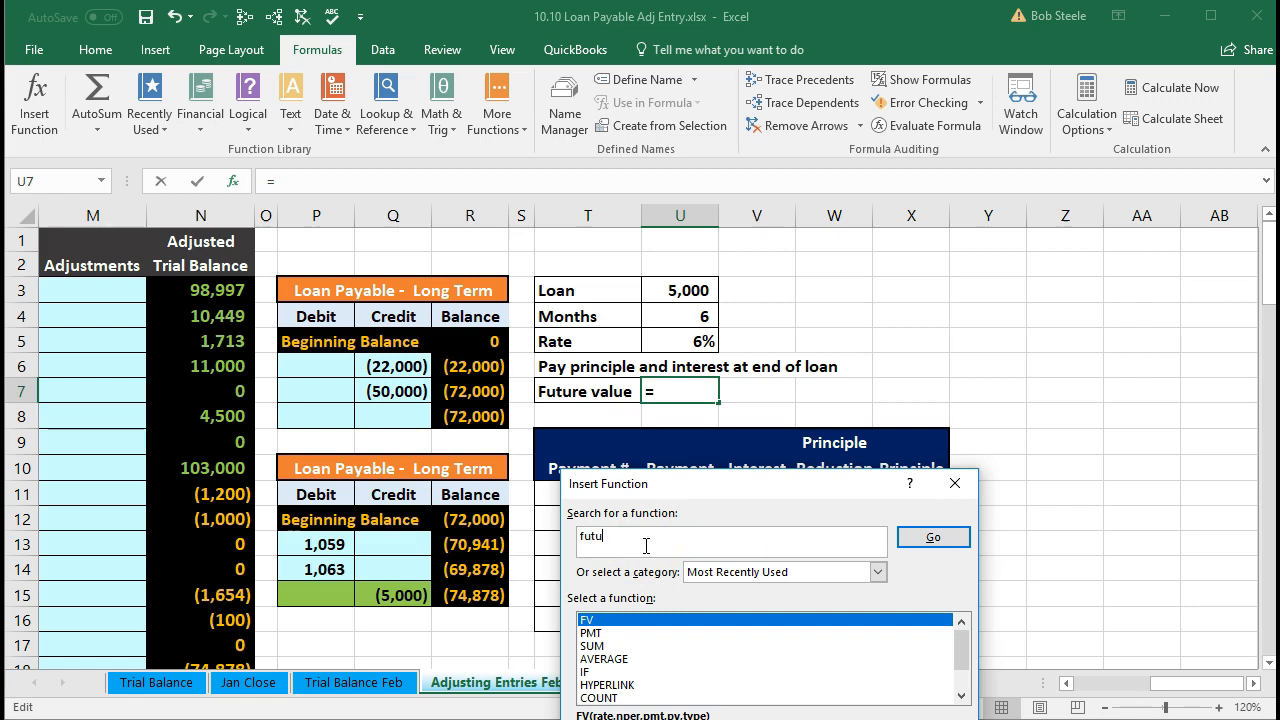
pyautogui.write('re value')
pyautogui.press('Return')
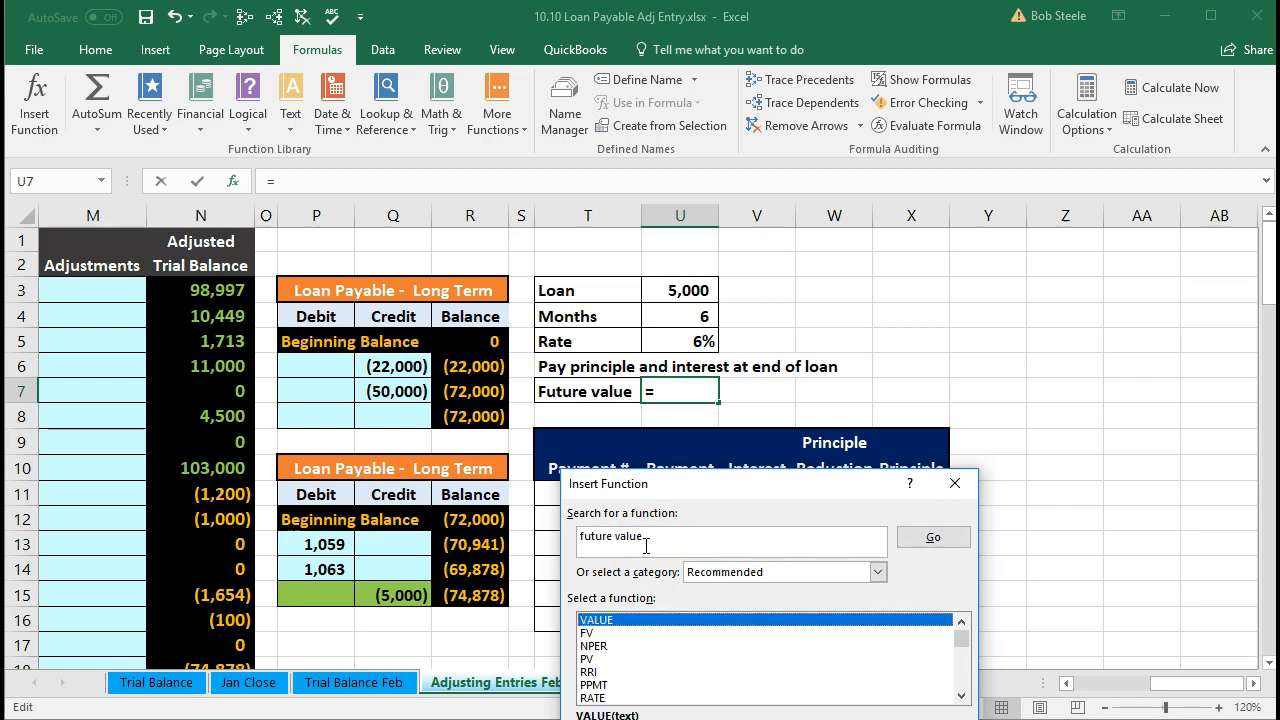
pyautogui.click(594, 633)
pyautogui.moveTo(702, 483); pyautogui.dragTo(887, 296)
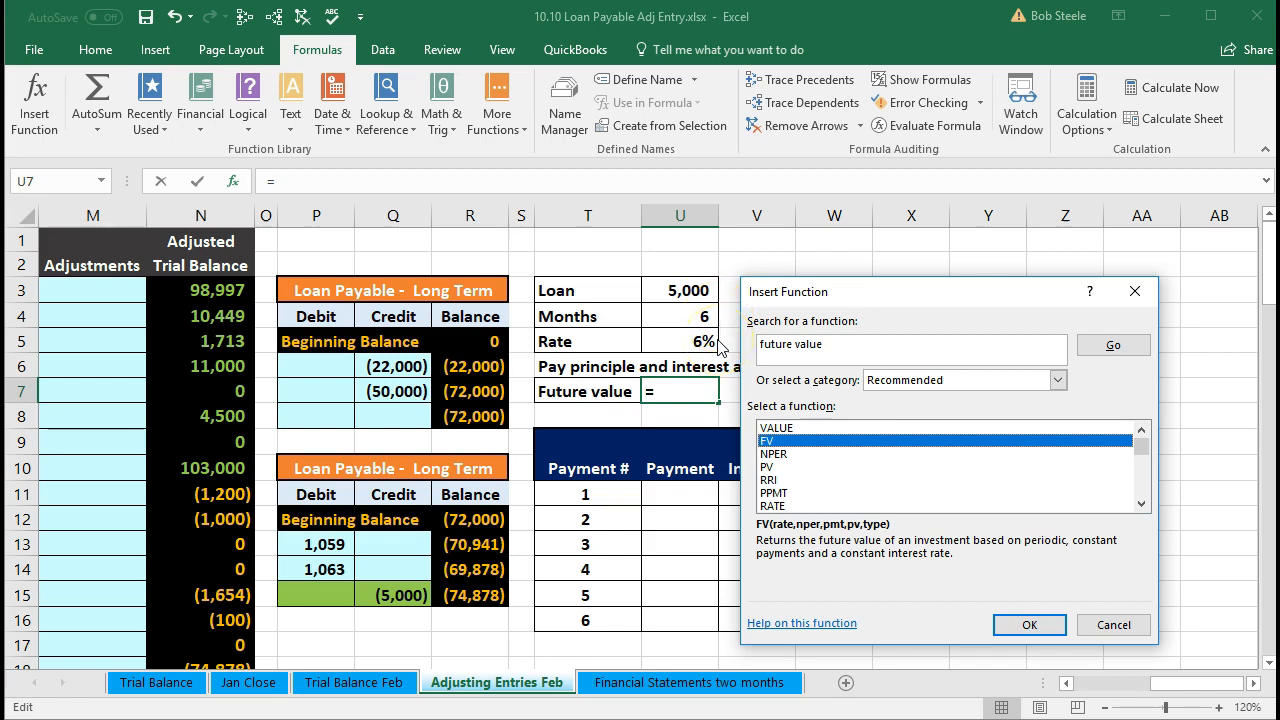
pyautogui.click(1029, 624)
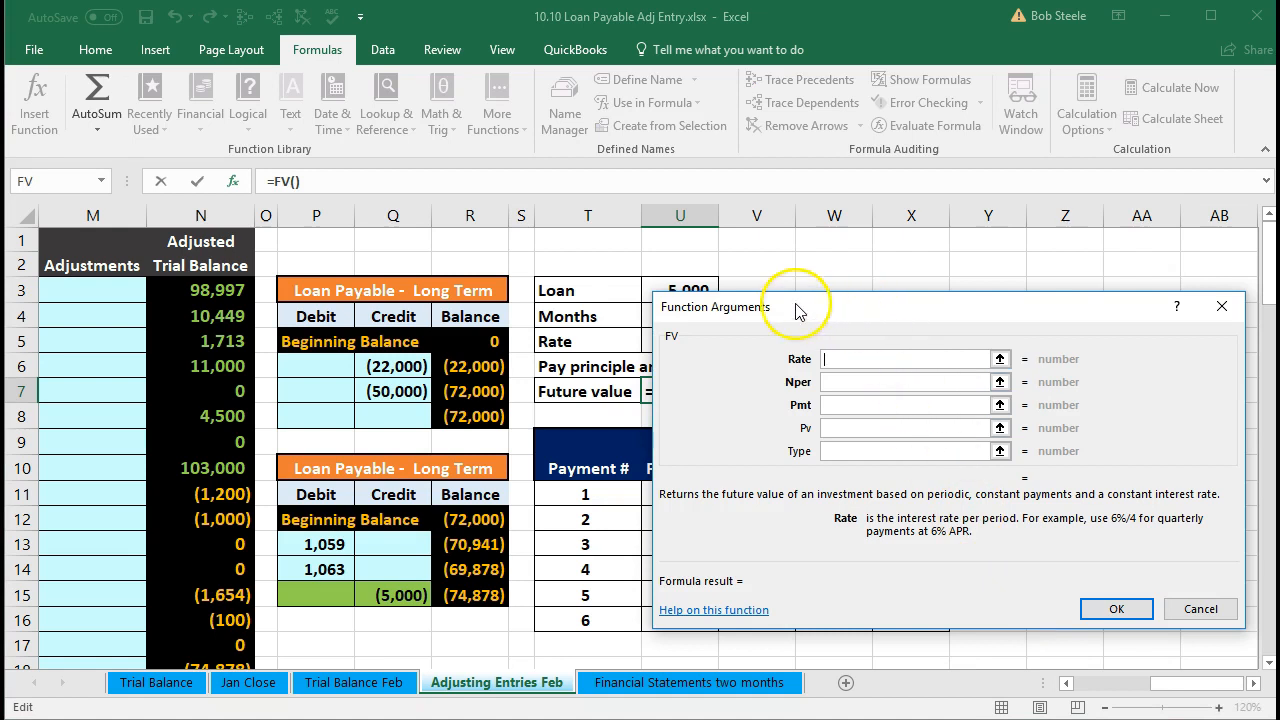
# Set the FV function's Rate argument to the monthly rate U5/12, keeping the loan terms uncovered
pyautogui.moveTo(792, 307); pyautogui.dragTo(567, 420)
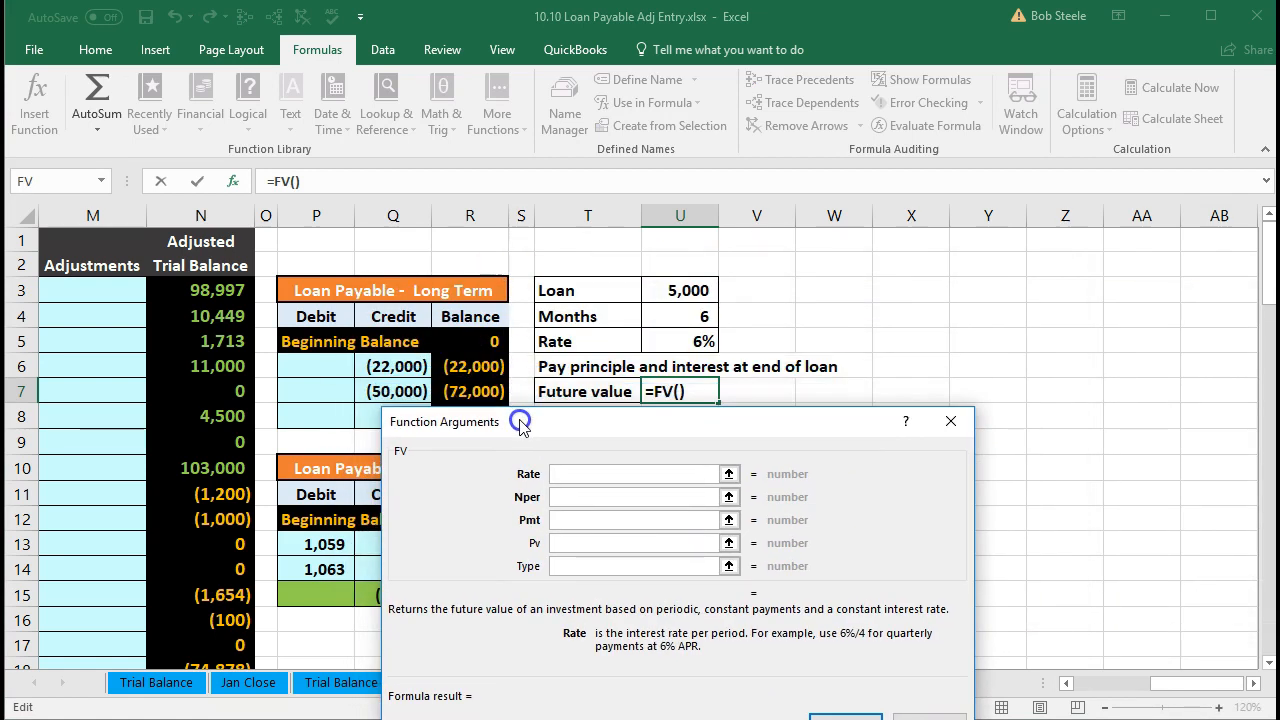
pyautogui.scroll(-1, 781, 311)
pyautogui.scroll(1, 781, 311)
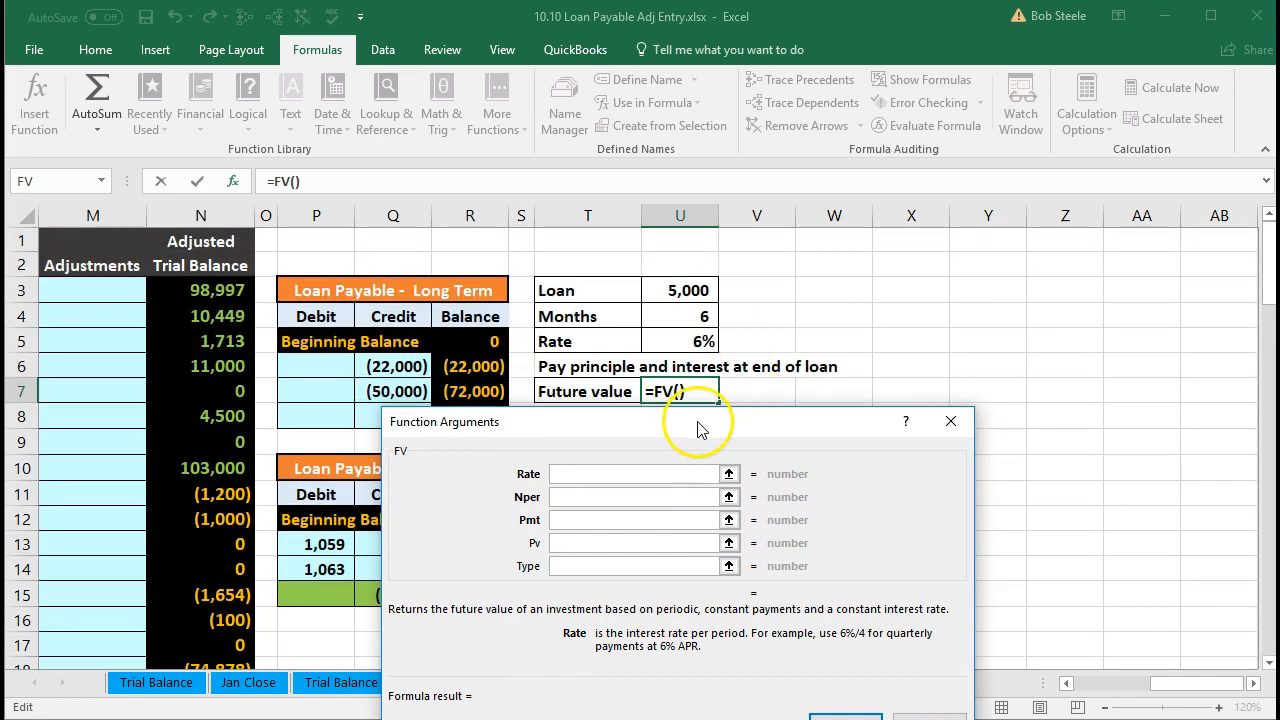
pyautogui.moveTo(697, 421); pyautogui.dragTo(697, 434)
pyautogui.click(610, 488)
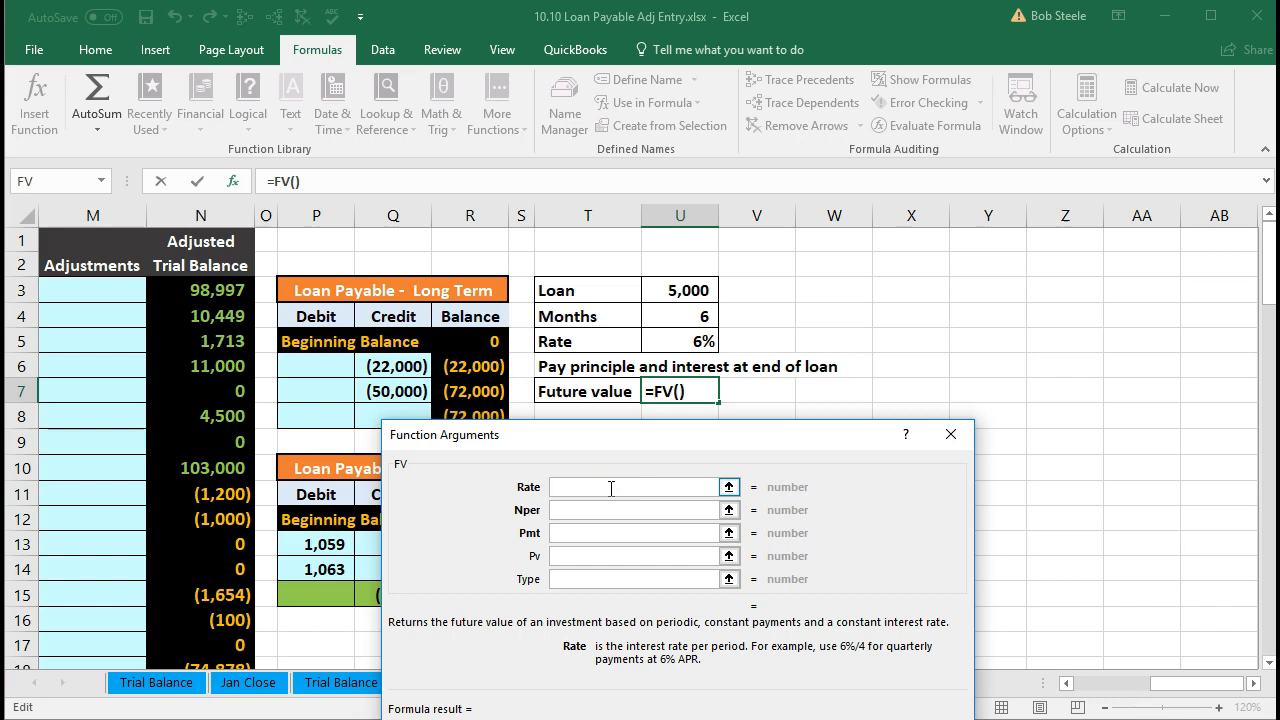
pyautogui.write('=')
pyautogui.press('BackSpace')
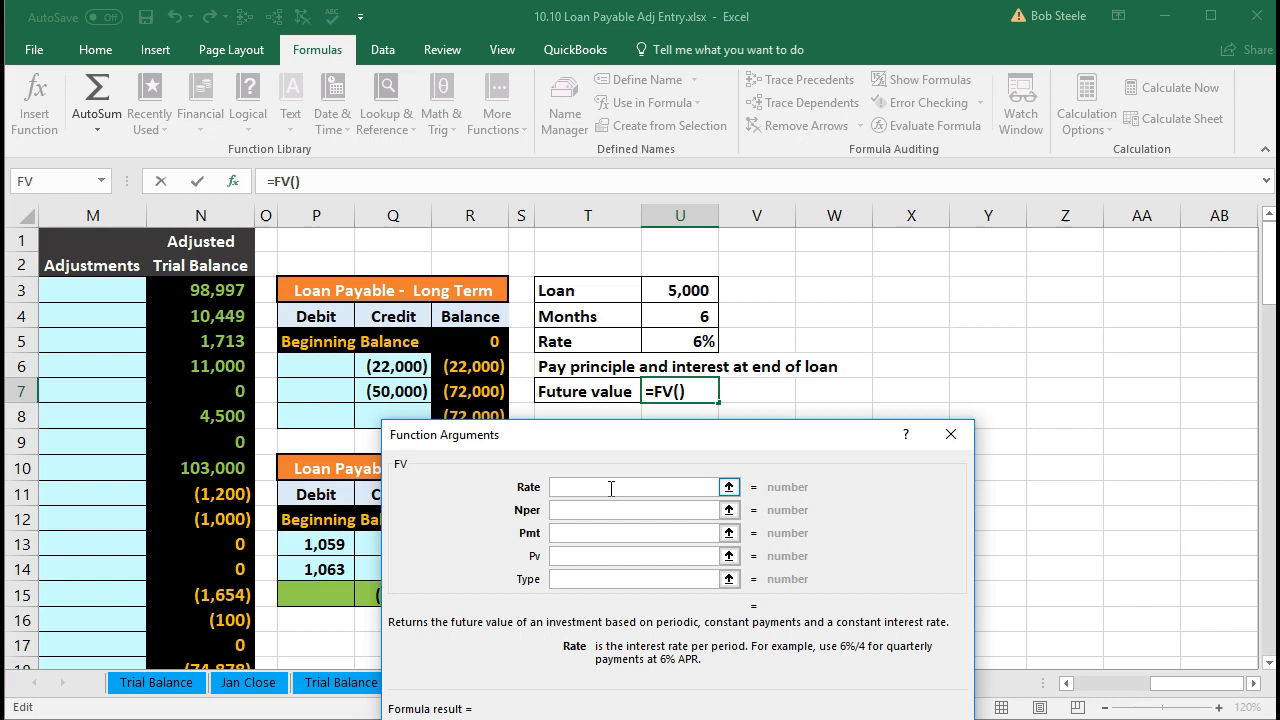
pyautogui.click(681, 341)
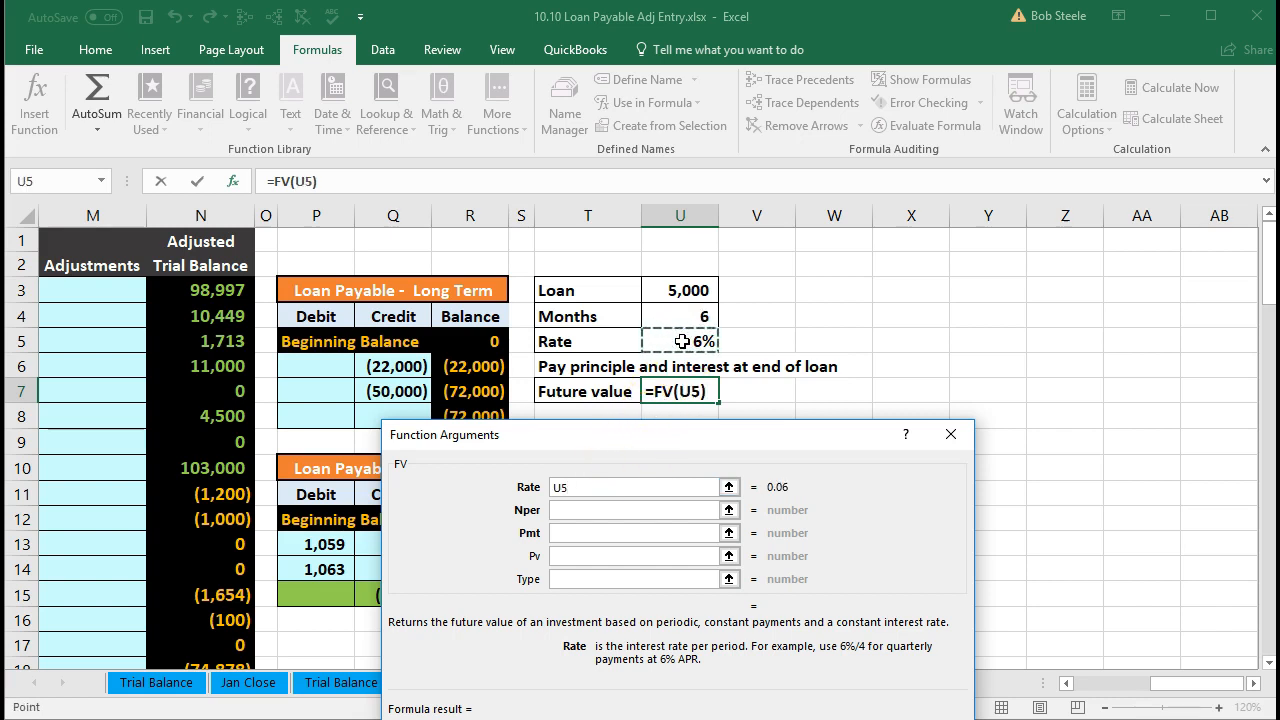
pyautogui.click(639, 510)
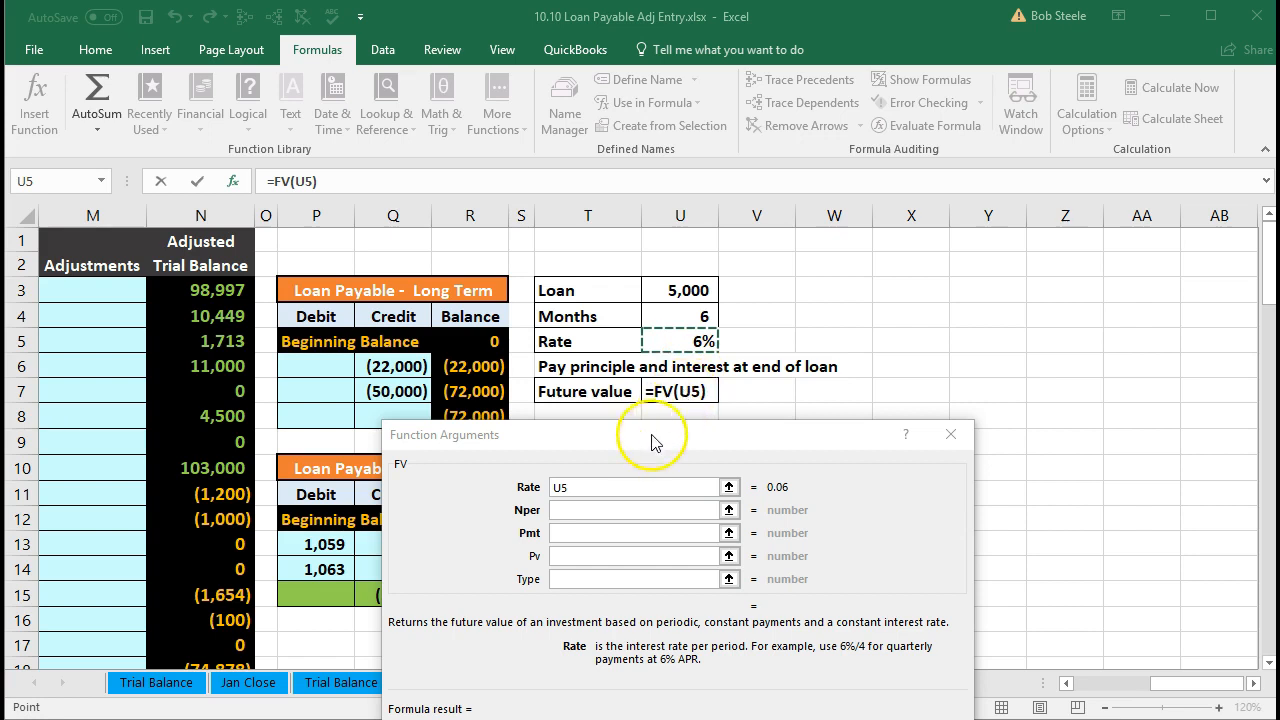
pyautogui.click(605, 484)
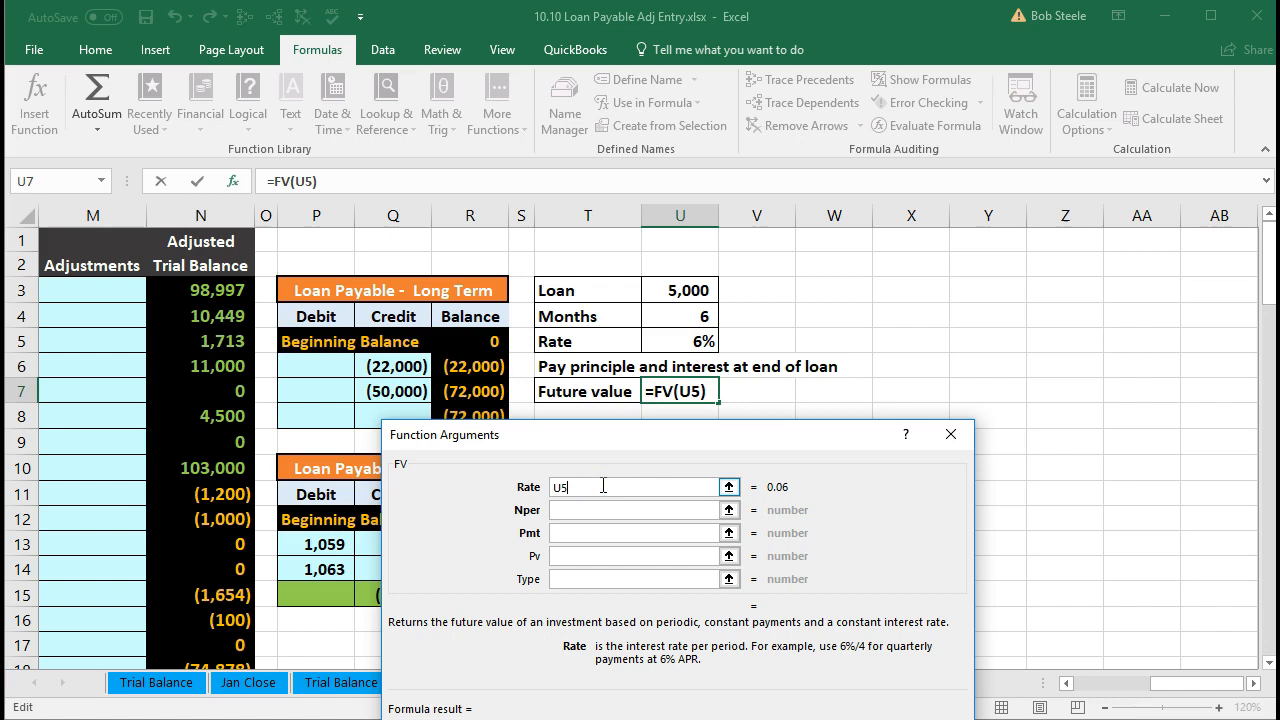
pyautogui.write('/12')
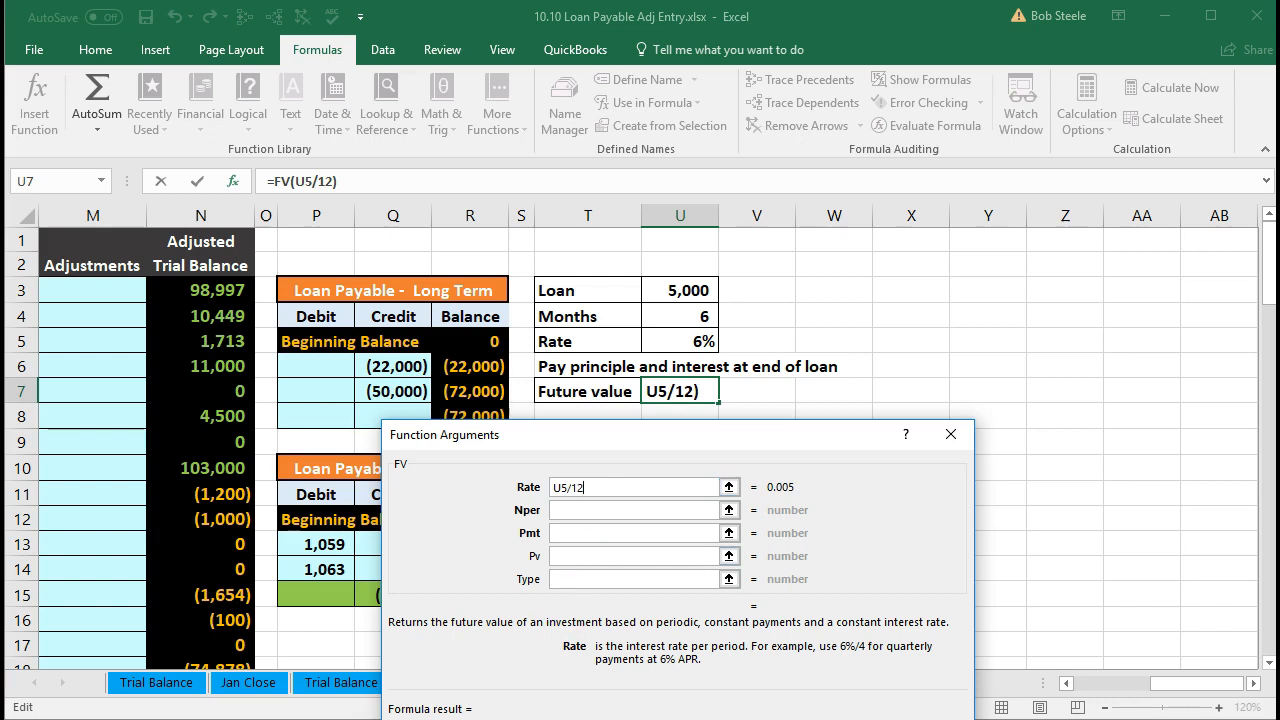
# Complete the FV function with Nper U4, Pmt 0 and Pv U3, and accept it
pyautogui.press('Tab')
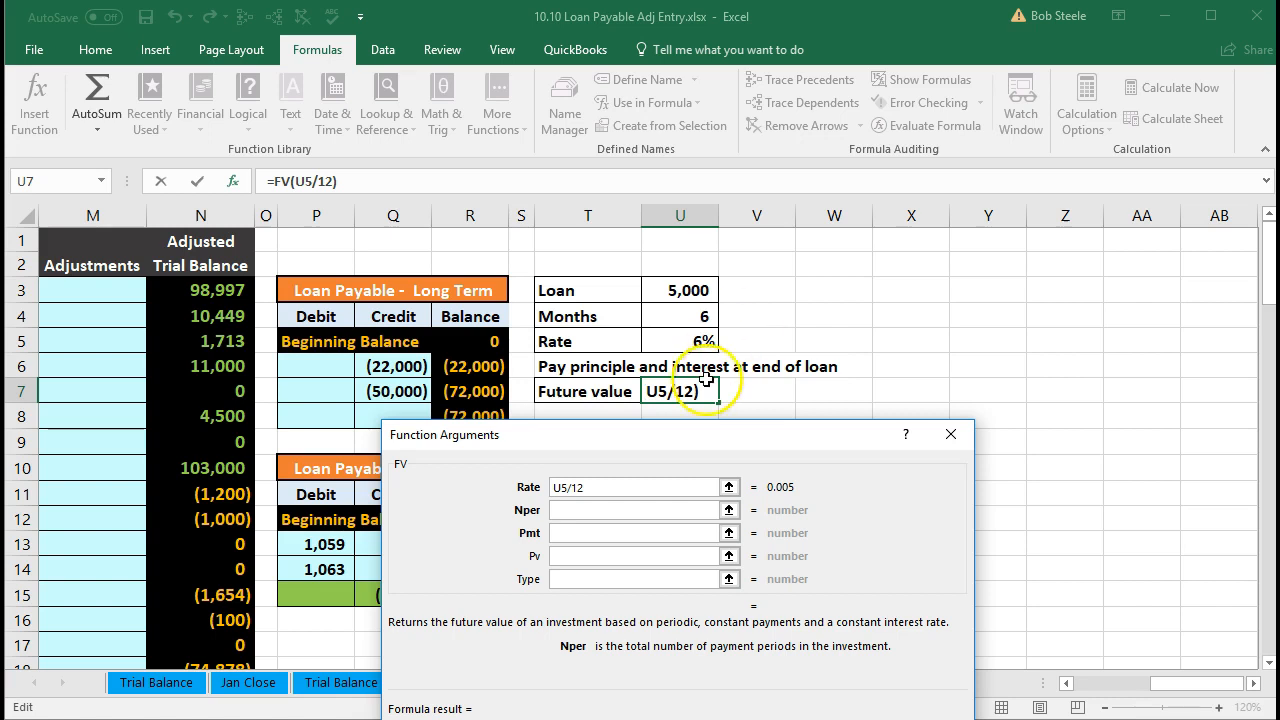
pyautogui.click(657, 315)
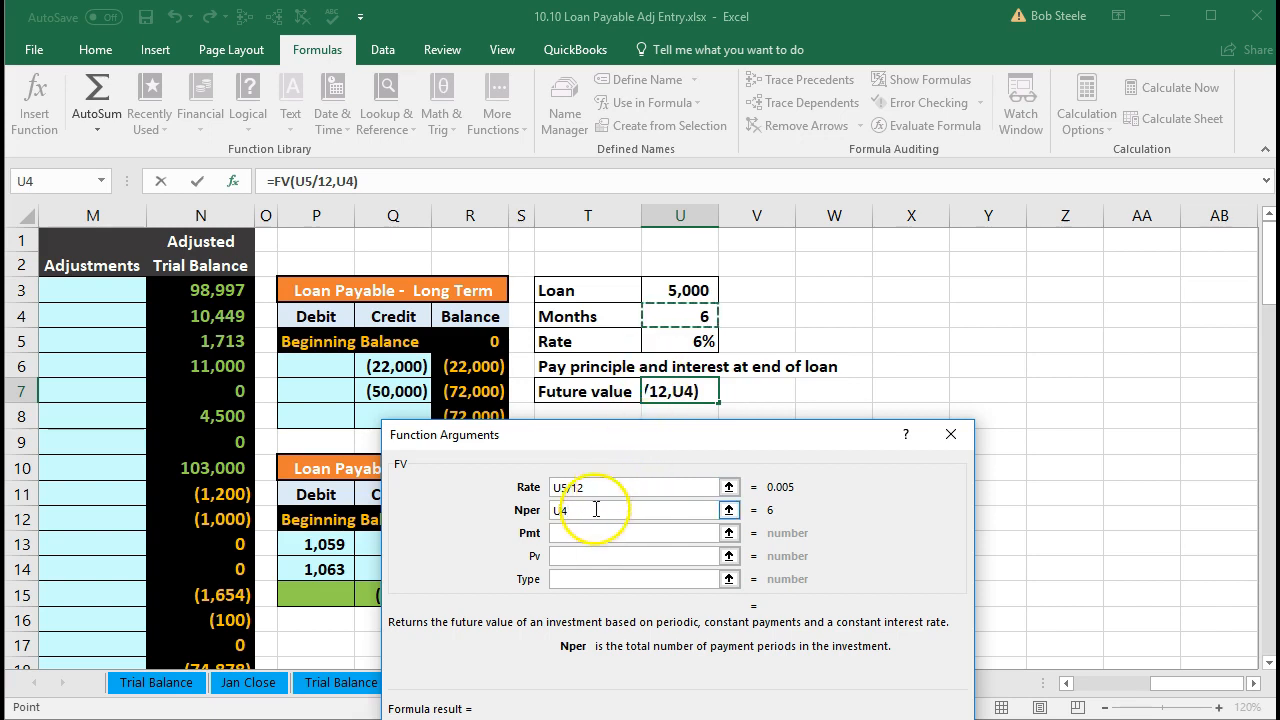
pyautogui.click(574, 535)
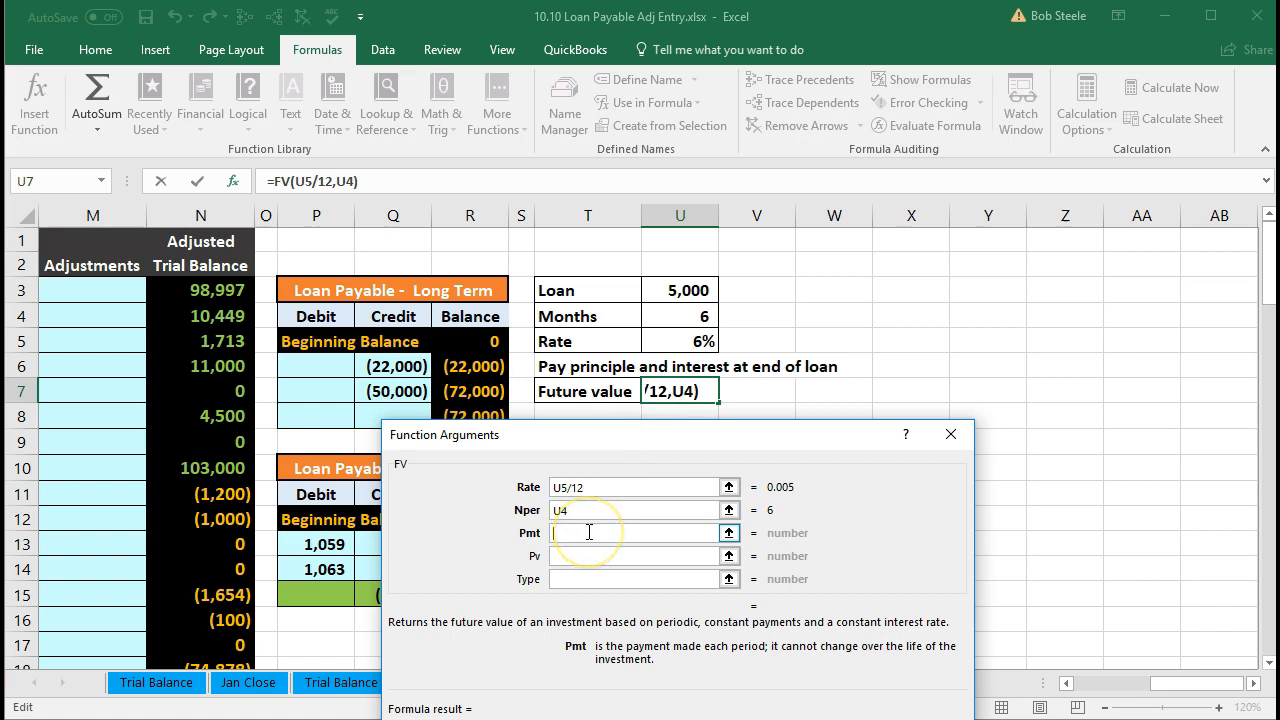
pyautogui.write('0')
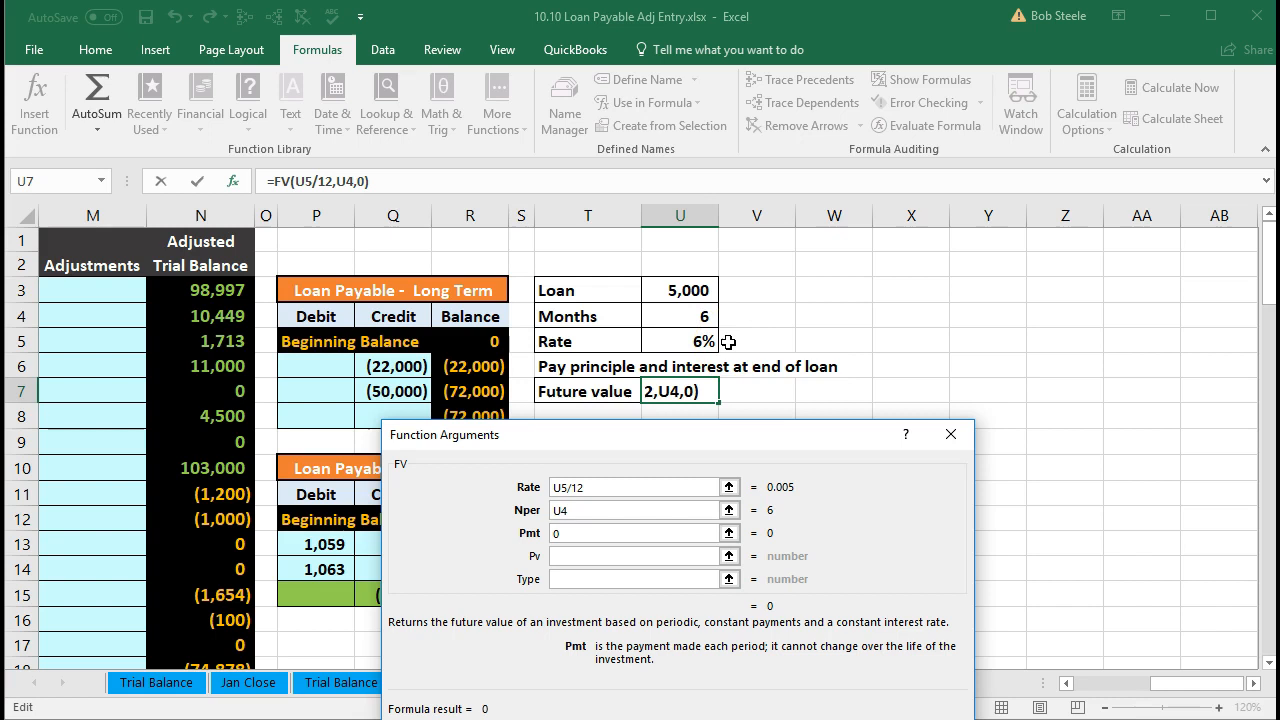
pyautogui.click(579, 557)
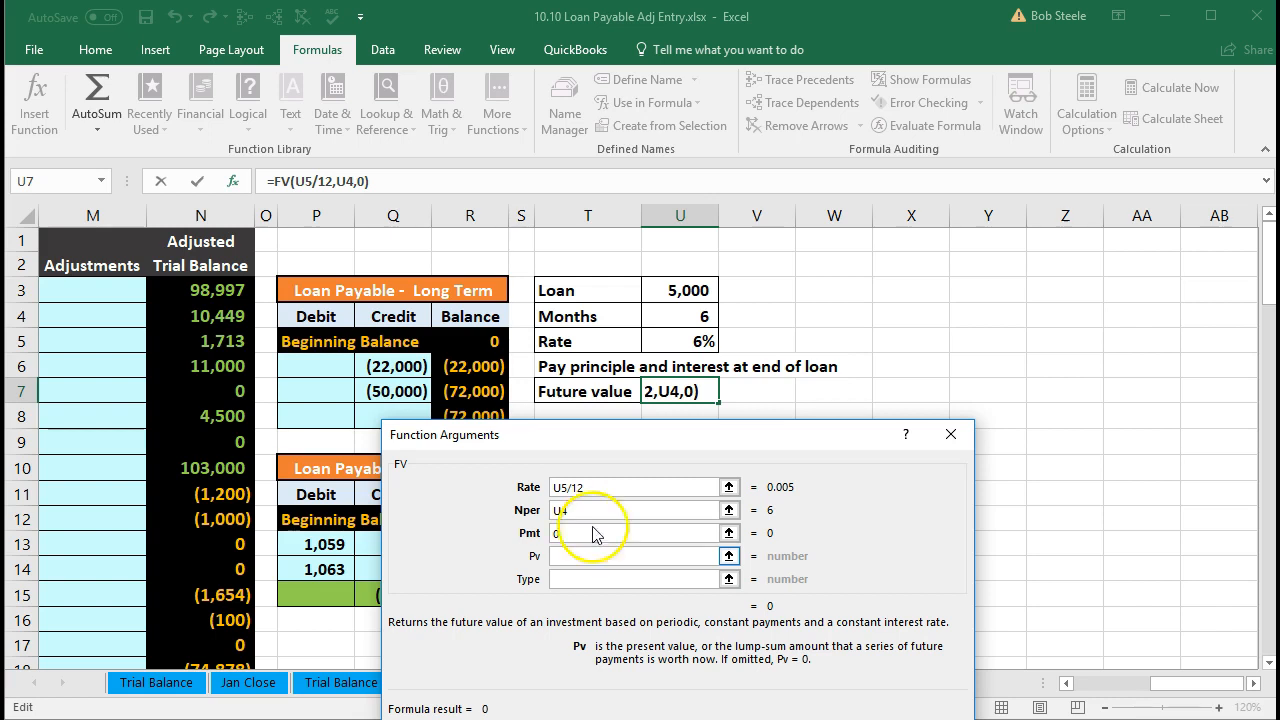
pyautogui.click(672, 293)
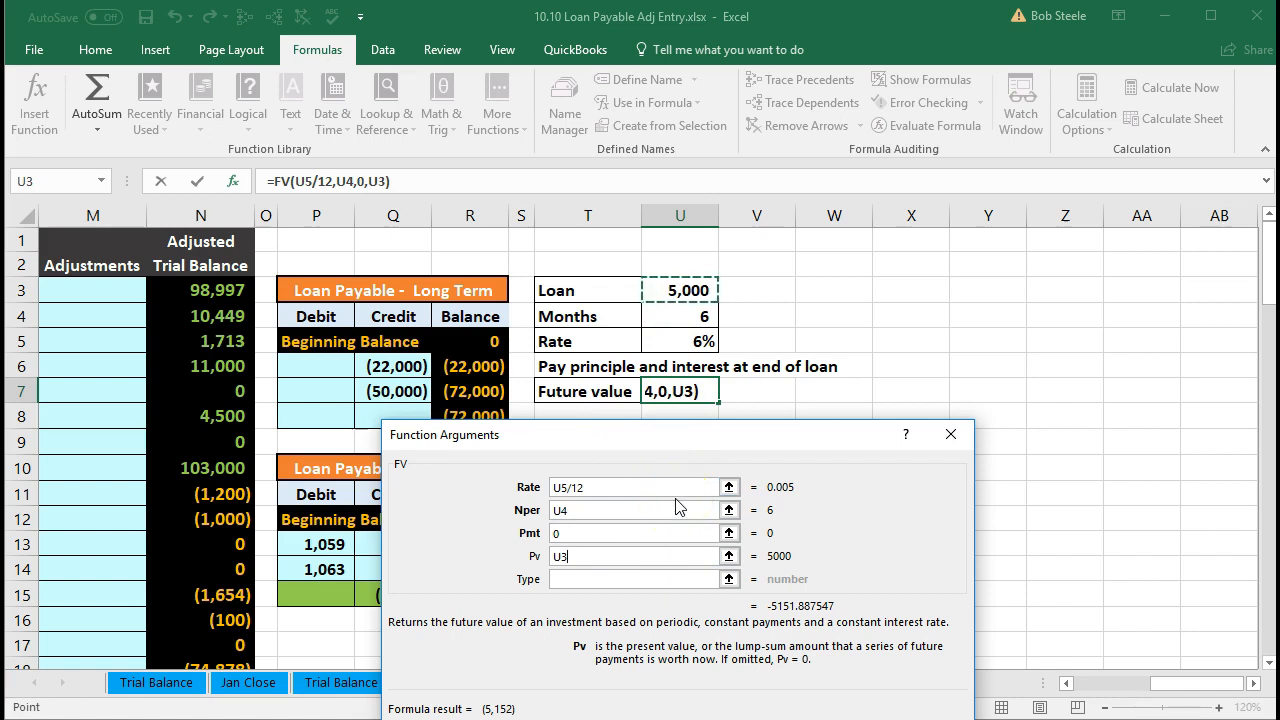
pyautogui.moveTo(728, 434); pyautogui.dragTo(748, 312)
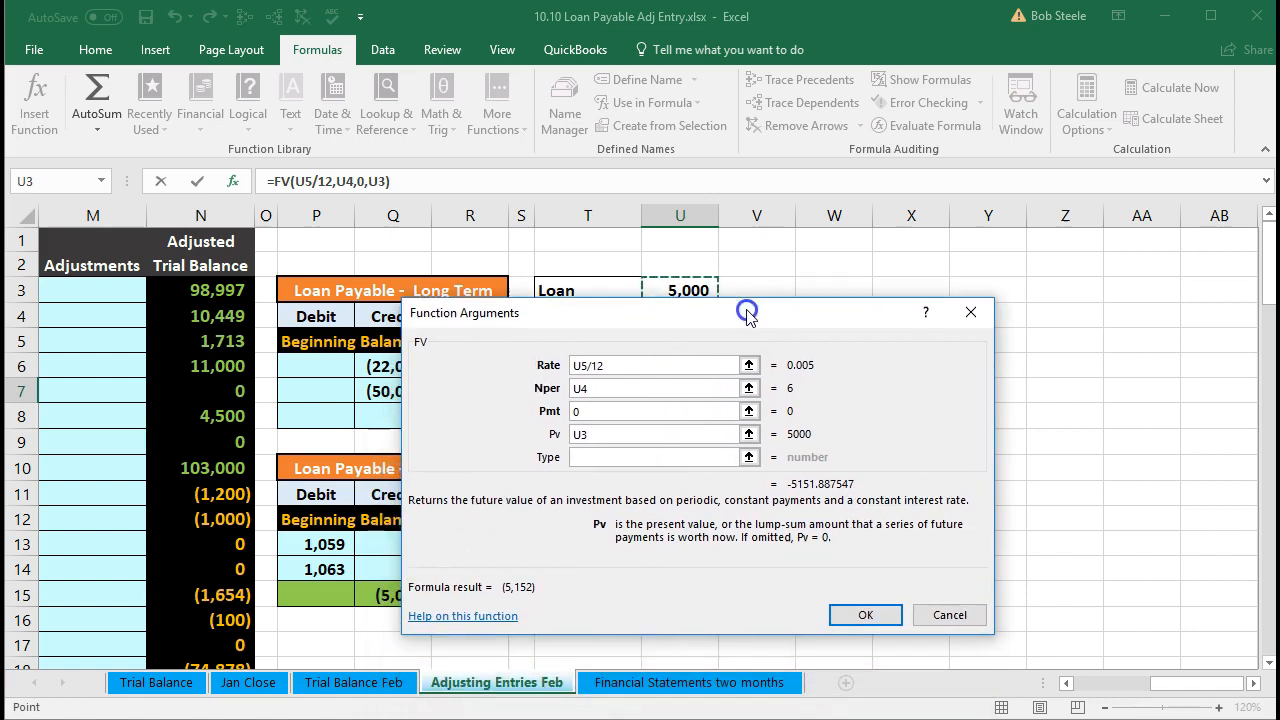
pyautogui.click(866, 615)
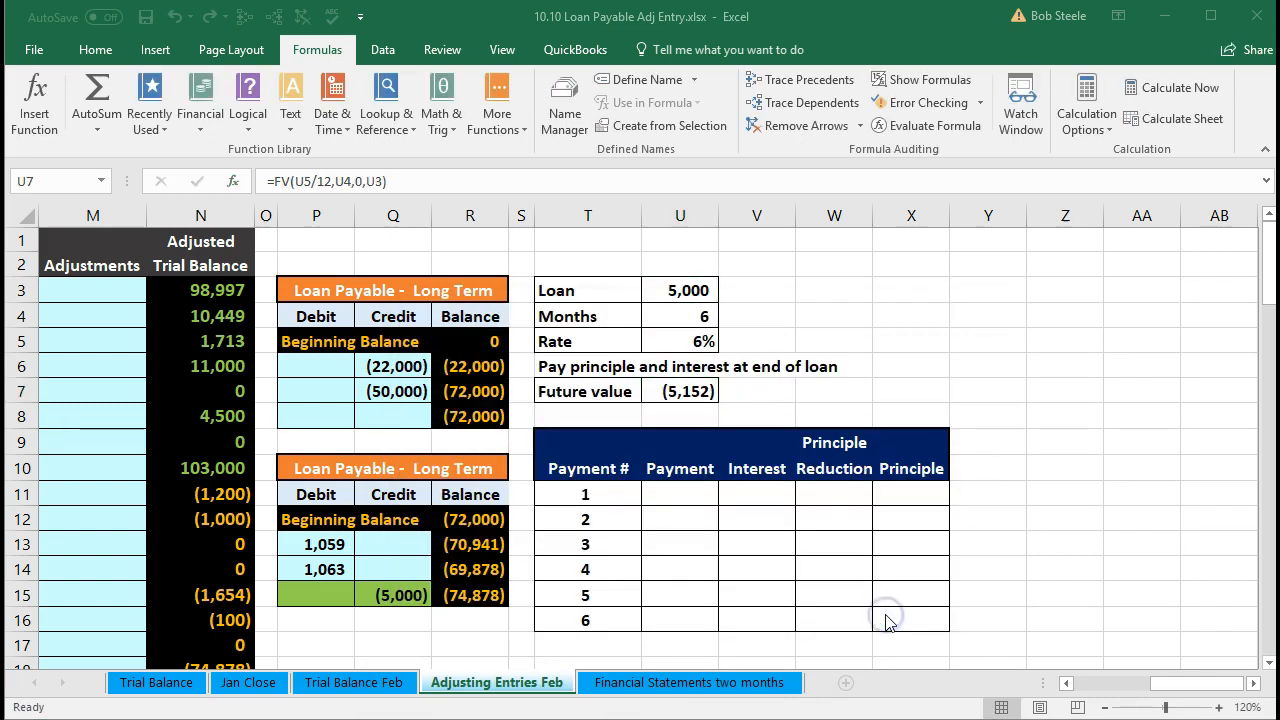
# Reverse the sign of the future value in U7 by changing its formula to =-FV(U5/12,U4,0,U3)
pyautogui.doubleClick(683, 398)
pyautogui.click(655, 388)
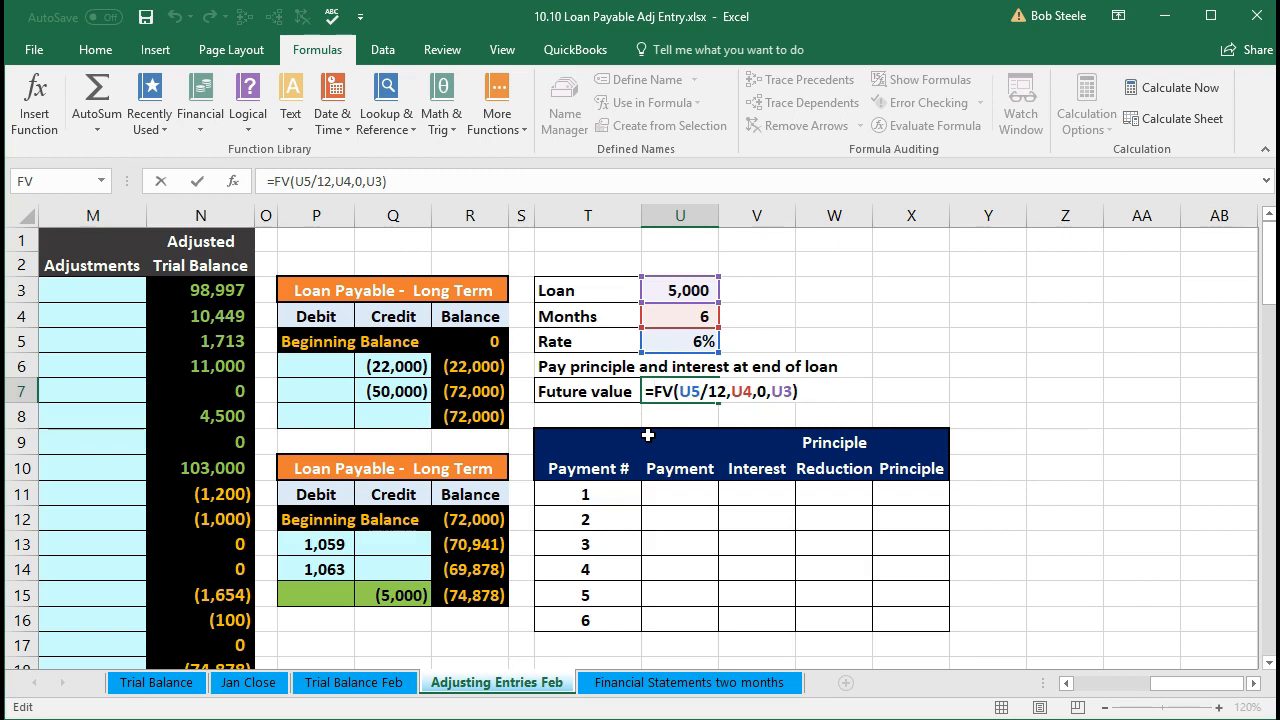
pyautogui.write('-')
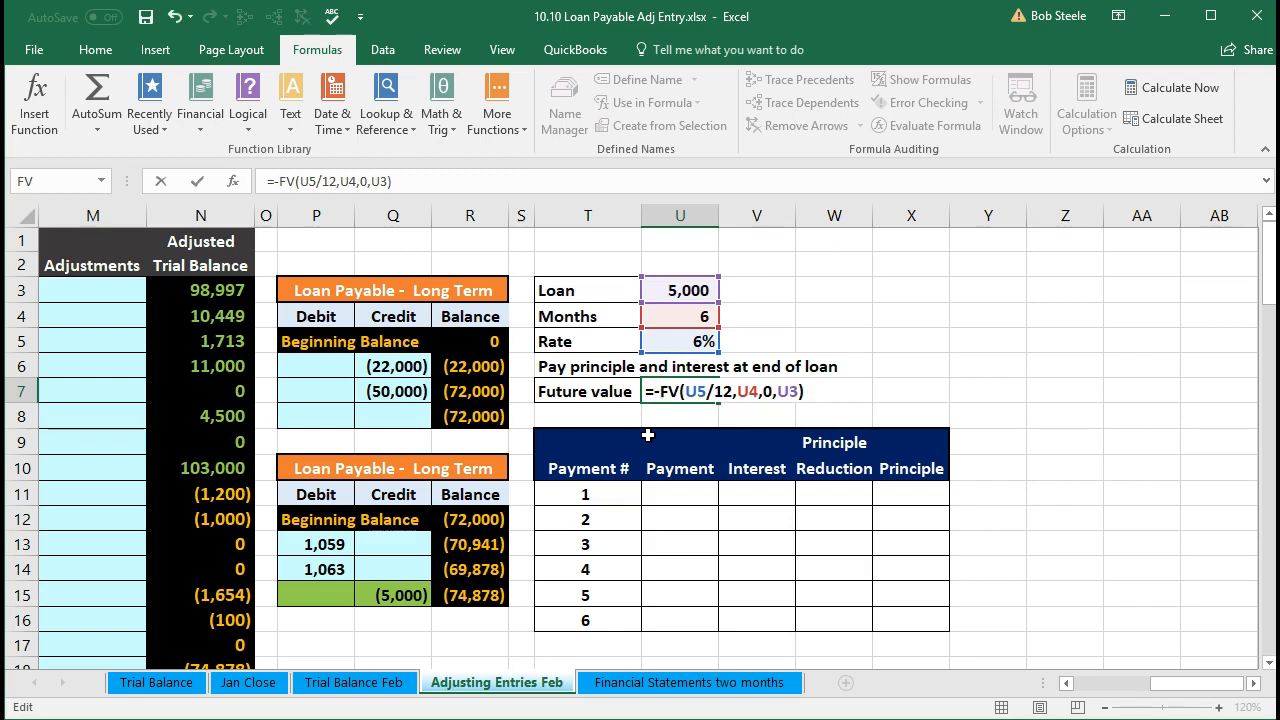
pyautogui.press('Return')
pyautogui.click(666, 405)
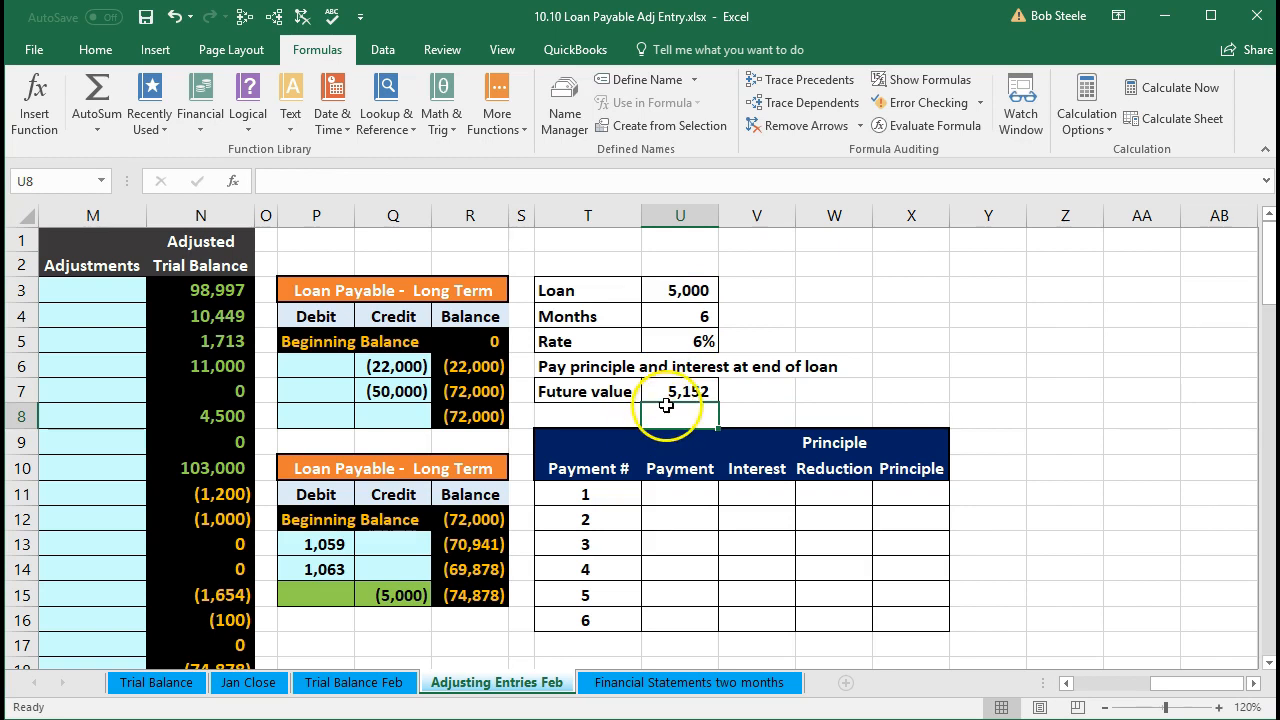
pyautogui.click(662, 289)
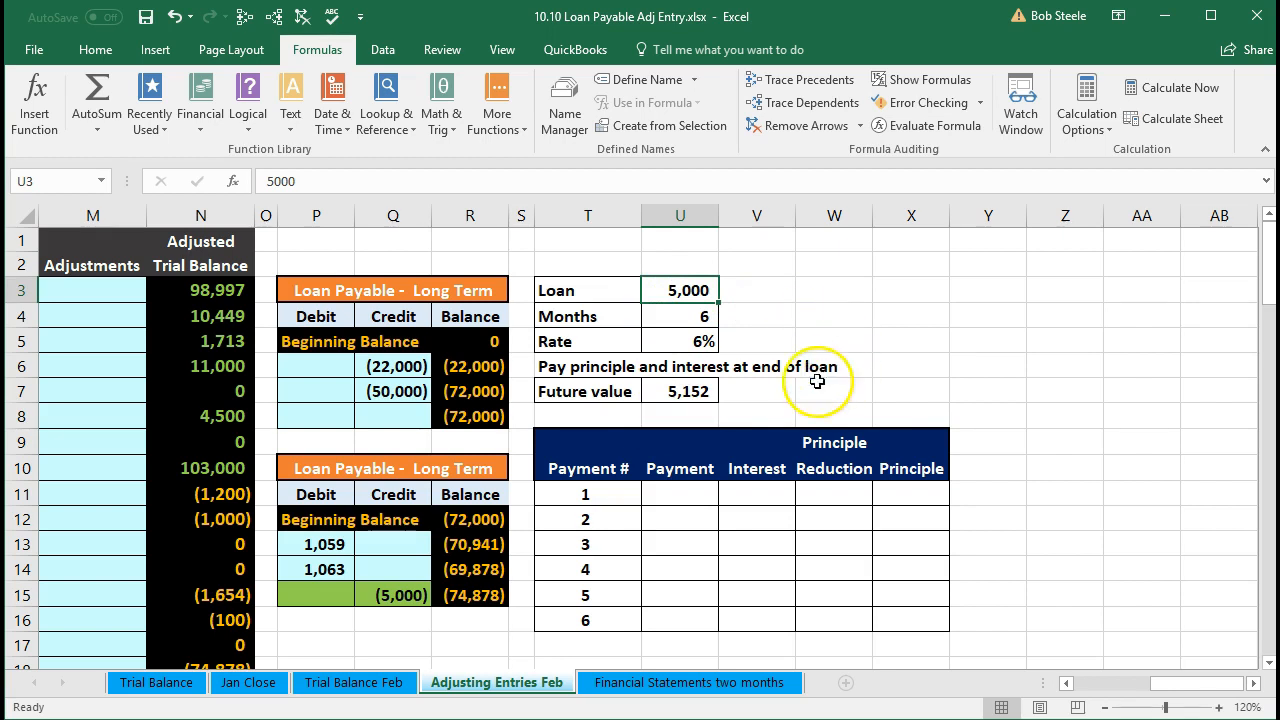
# Enter 0 as the payment for payment 1 in U11 of the schedule
pyautogui.click(702, 391)
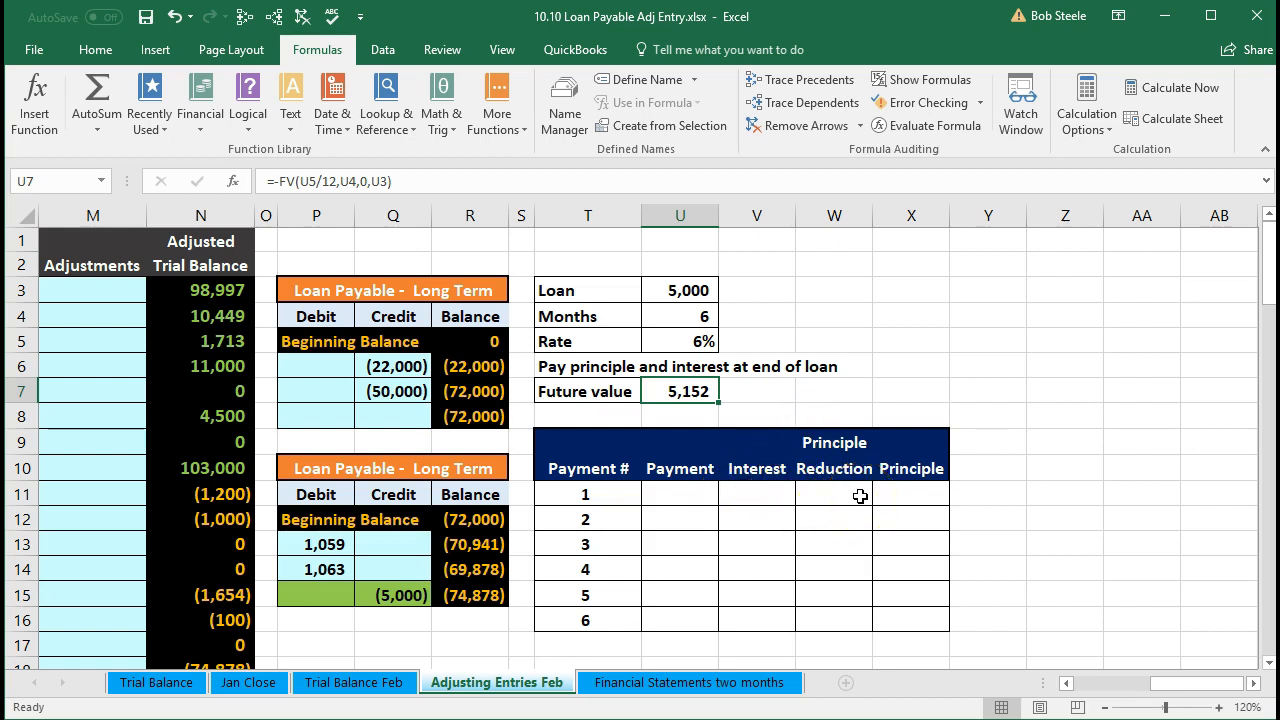
pyautogui.click(694, 498)
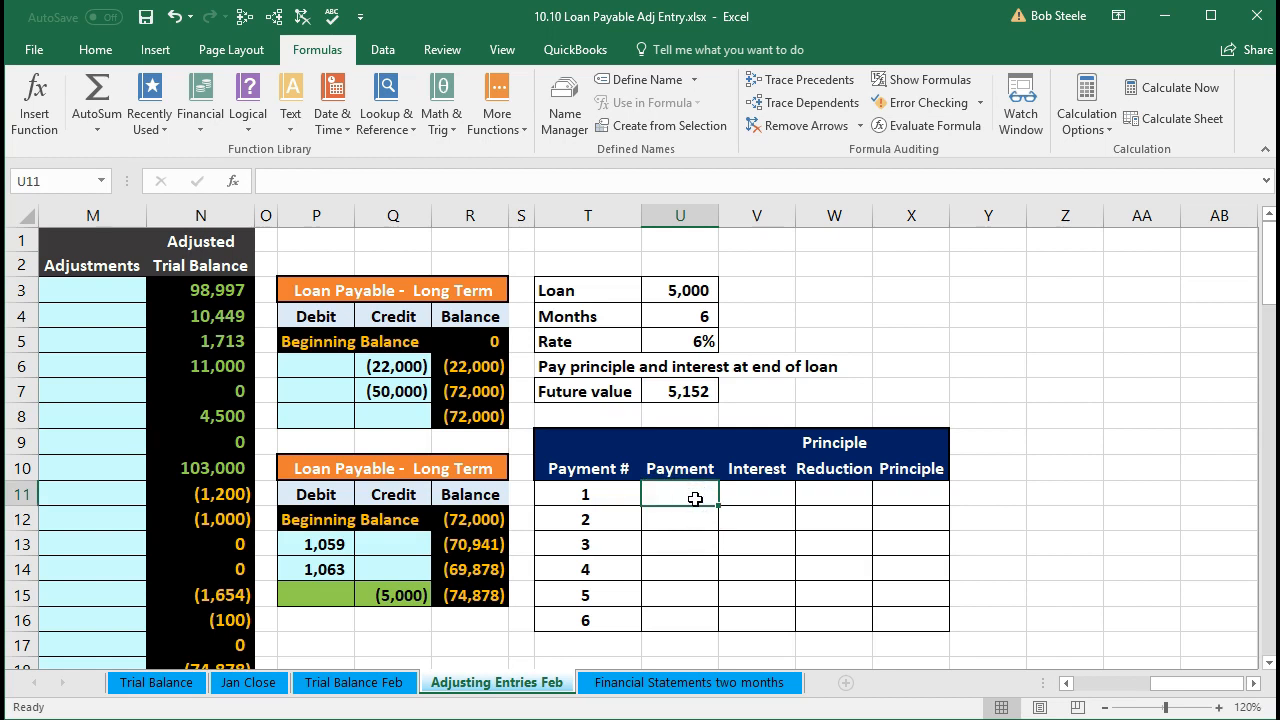
pyautogui.write('0')
pyautogui.press('Return')
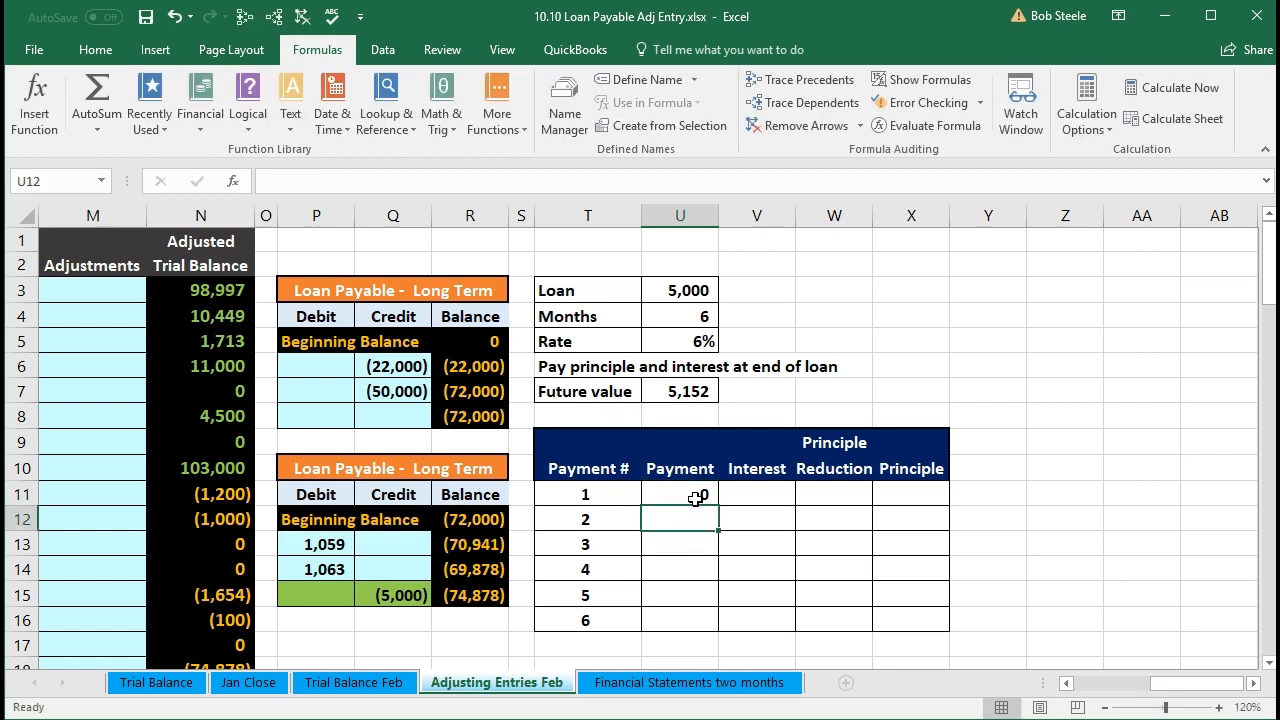
pyautogui.click(350, 718)
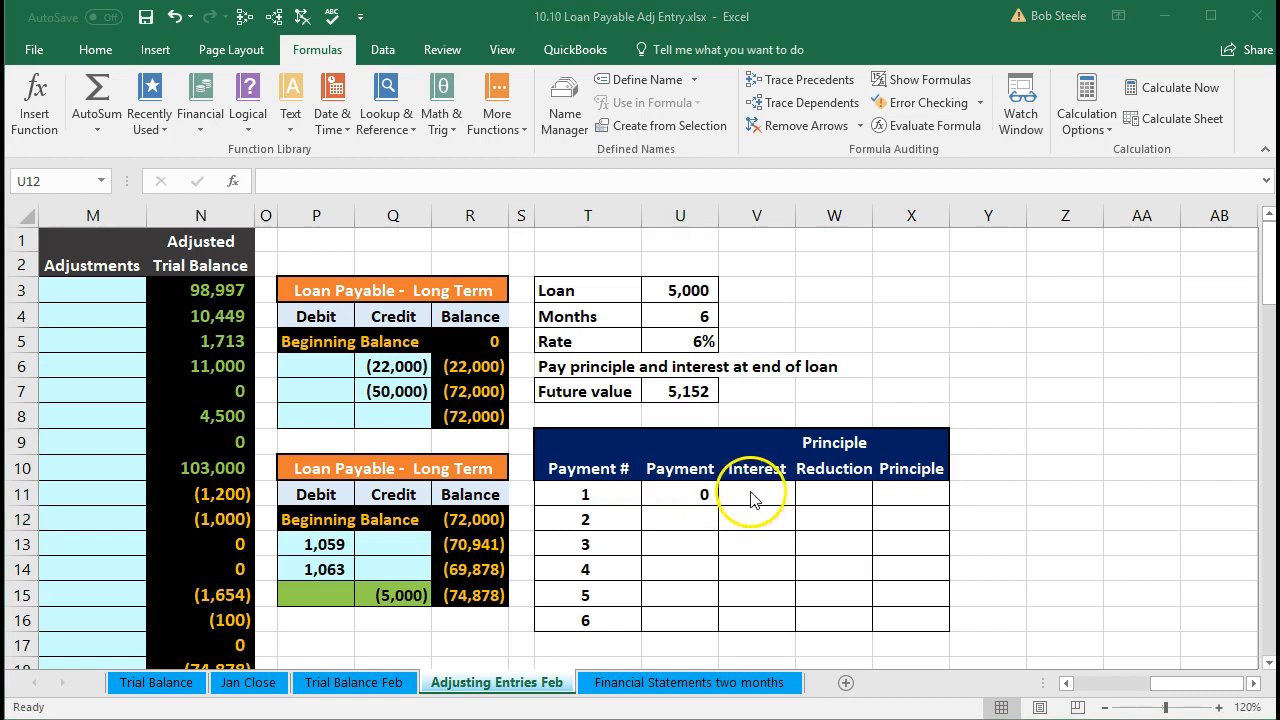
# Calculate payment 1's interest in V11 with the formula =U3*U5/12
pyautogui.click(750, 497)
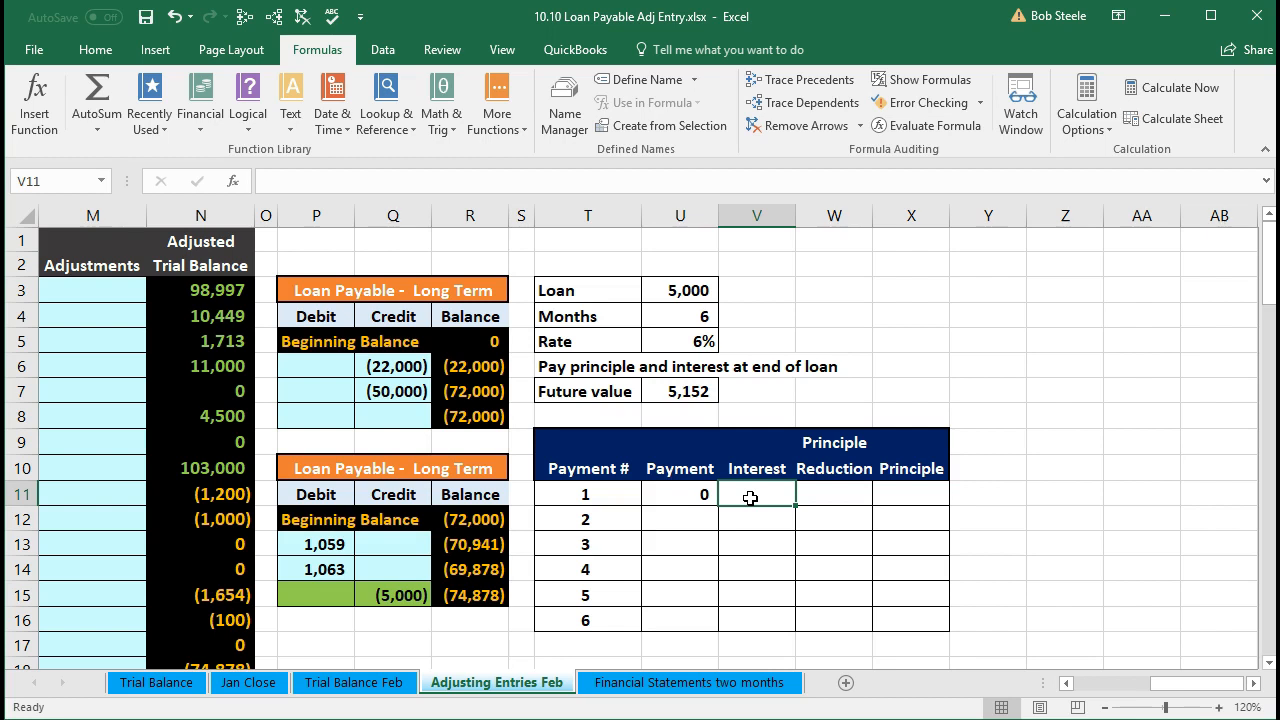
pyautogui.write('=')
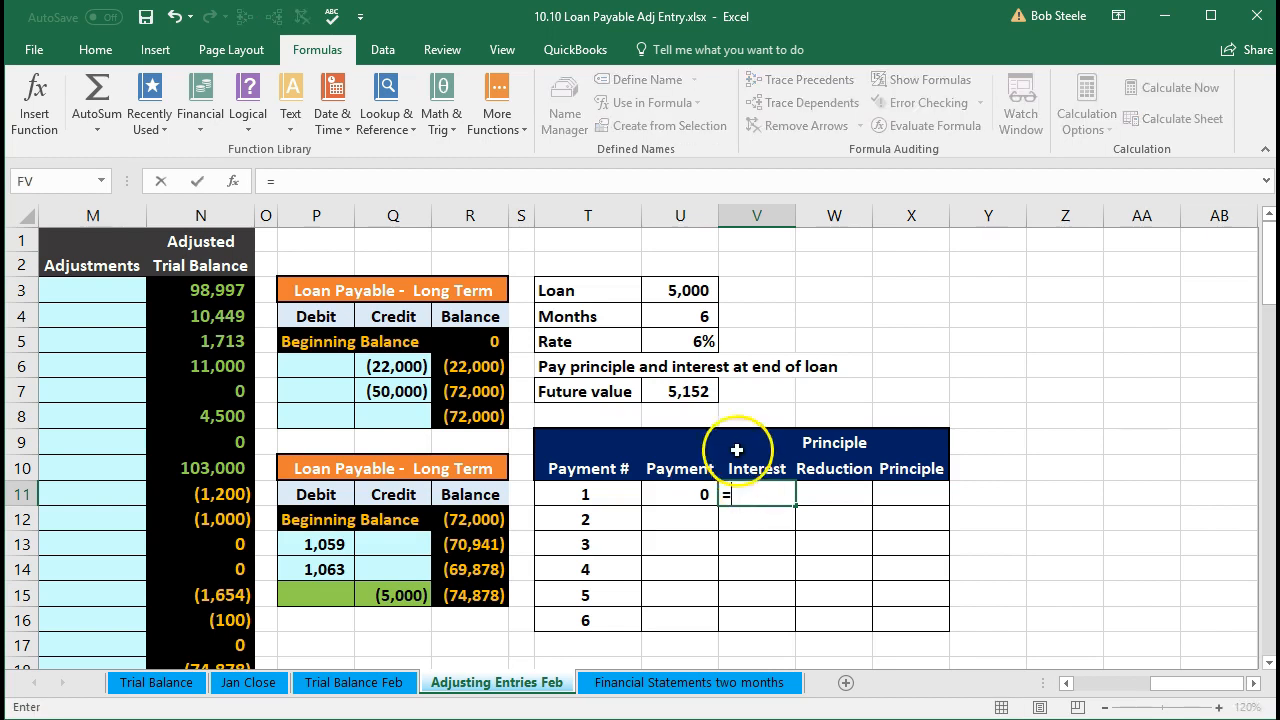
pyautogui.click(688, 293)
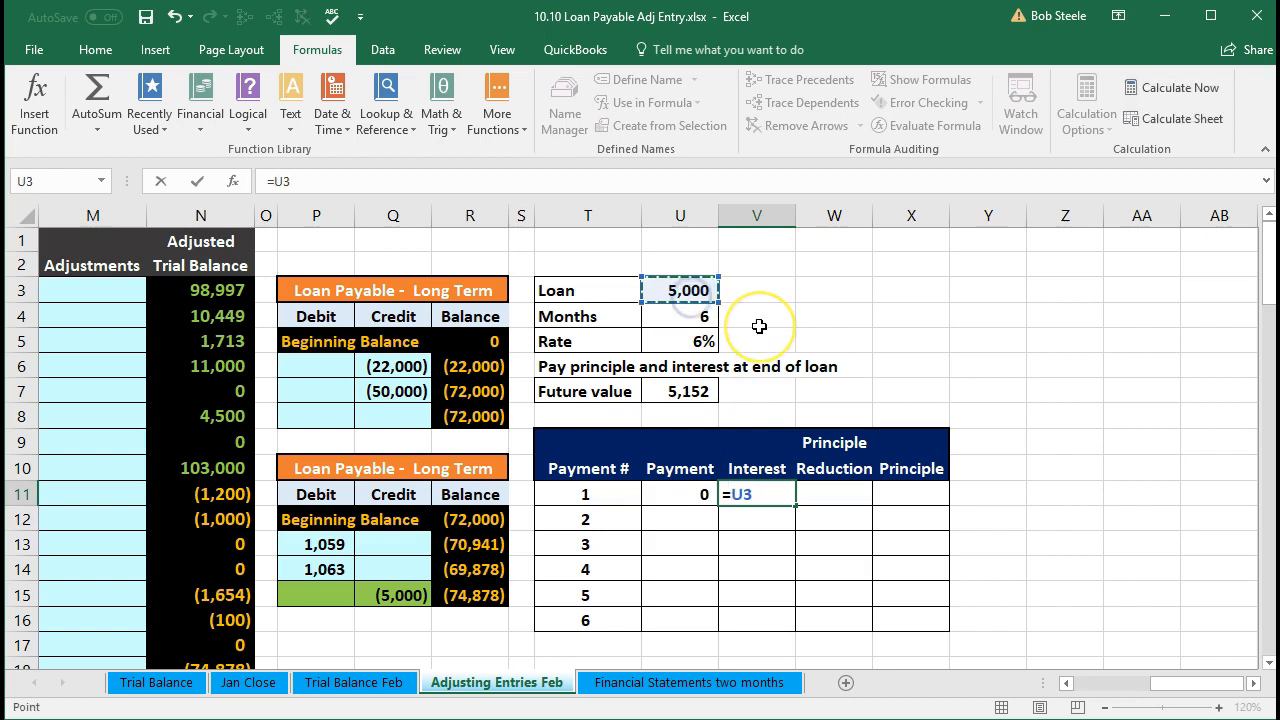
pyautogui.write('*')
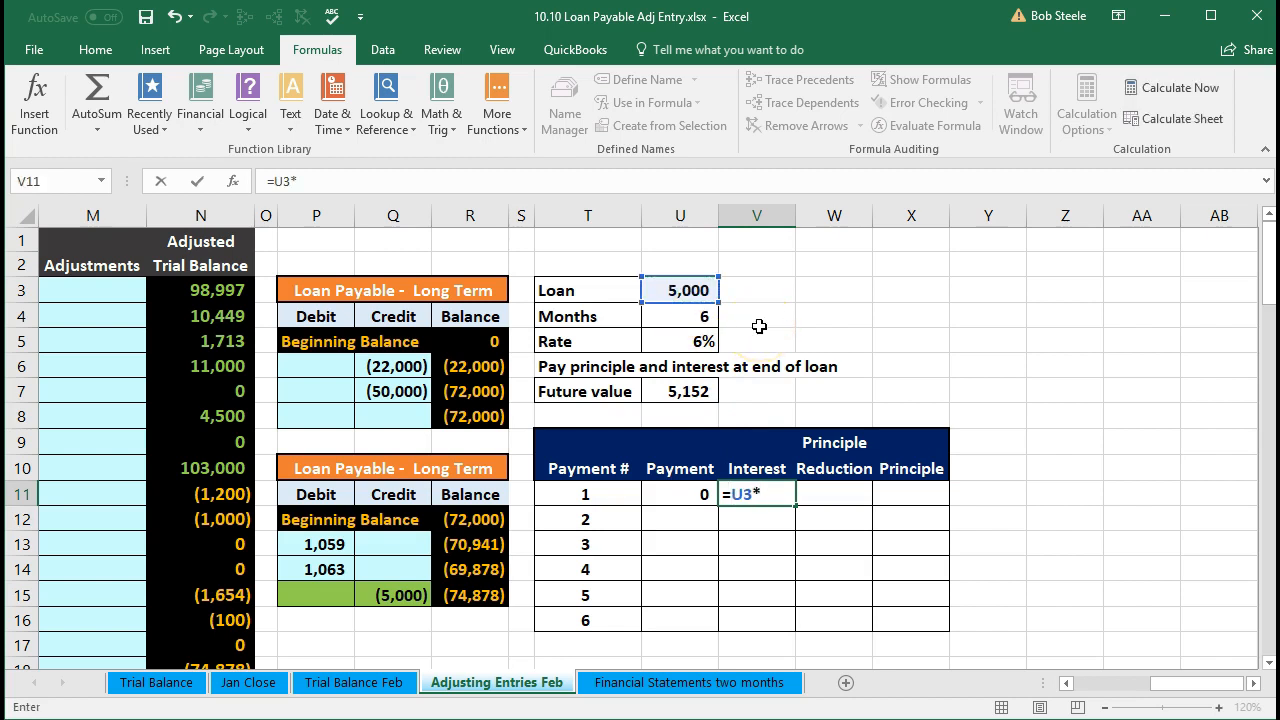
pyautogui.click(694, 340)
pyautogui.write('/12')
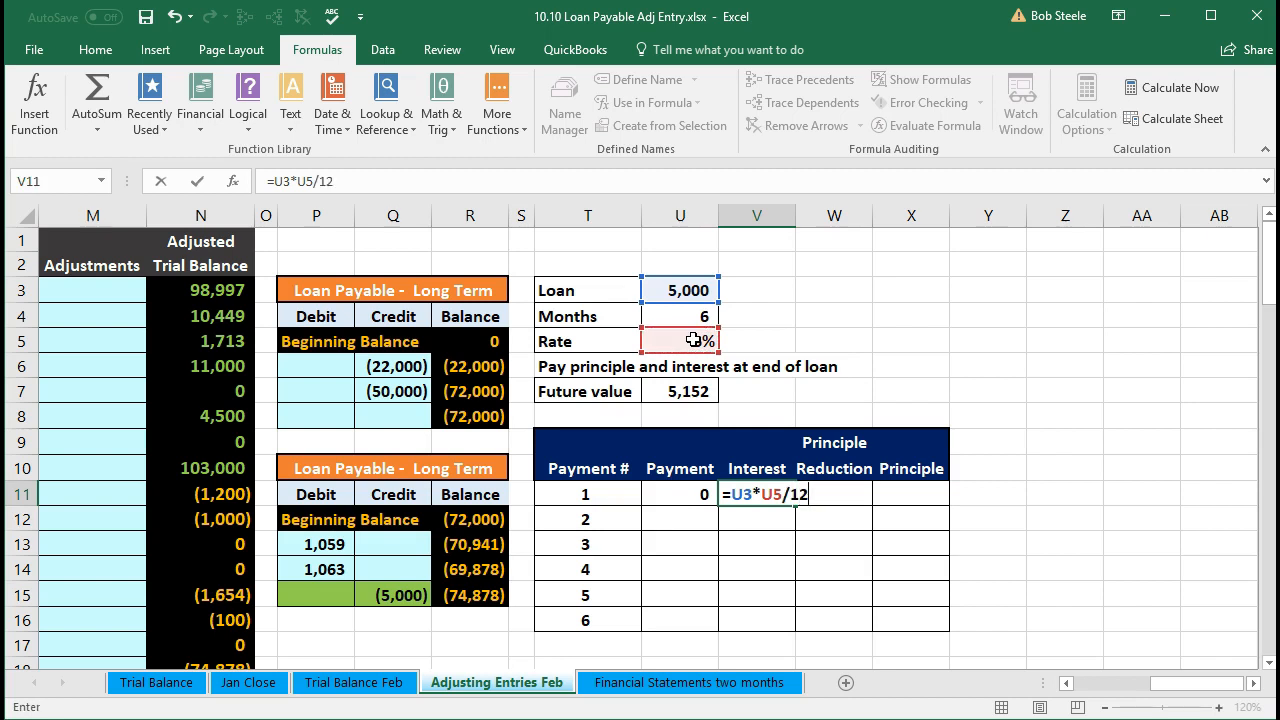
pyautogui.press('Return')
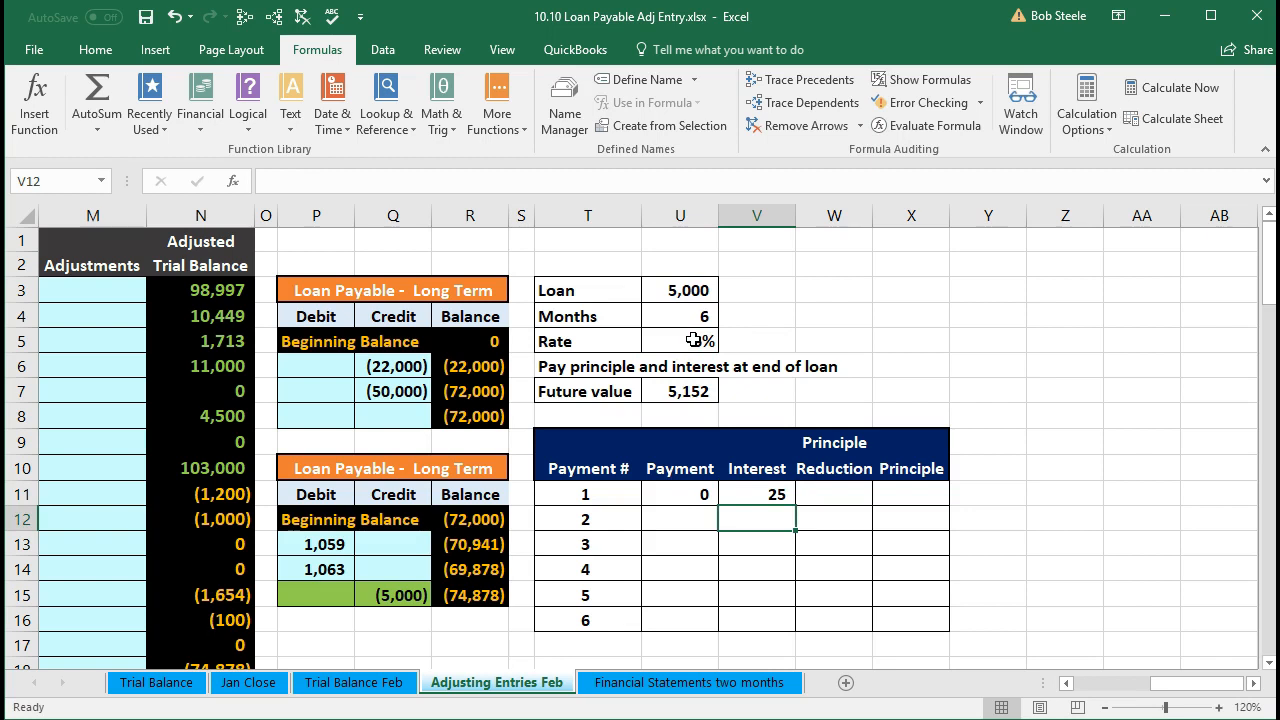
# Check the first month's interest in Calculator by computing 5000 × .06 and dividing by 12, and close Calculator
pyautogui.press('XF86Calculator')
pyautogui.moveTo(408, 189); pyautogui.dragTo(259, 202)
pyautogui.click(245, 450)
pyautogui.press('5')
pyautogui.press('0')
pyautogui.press('0')
pyautogui.press('0')
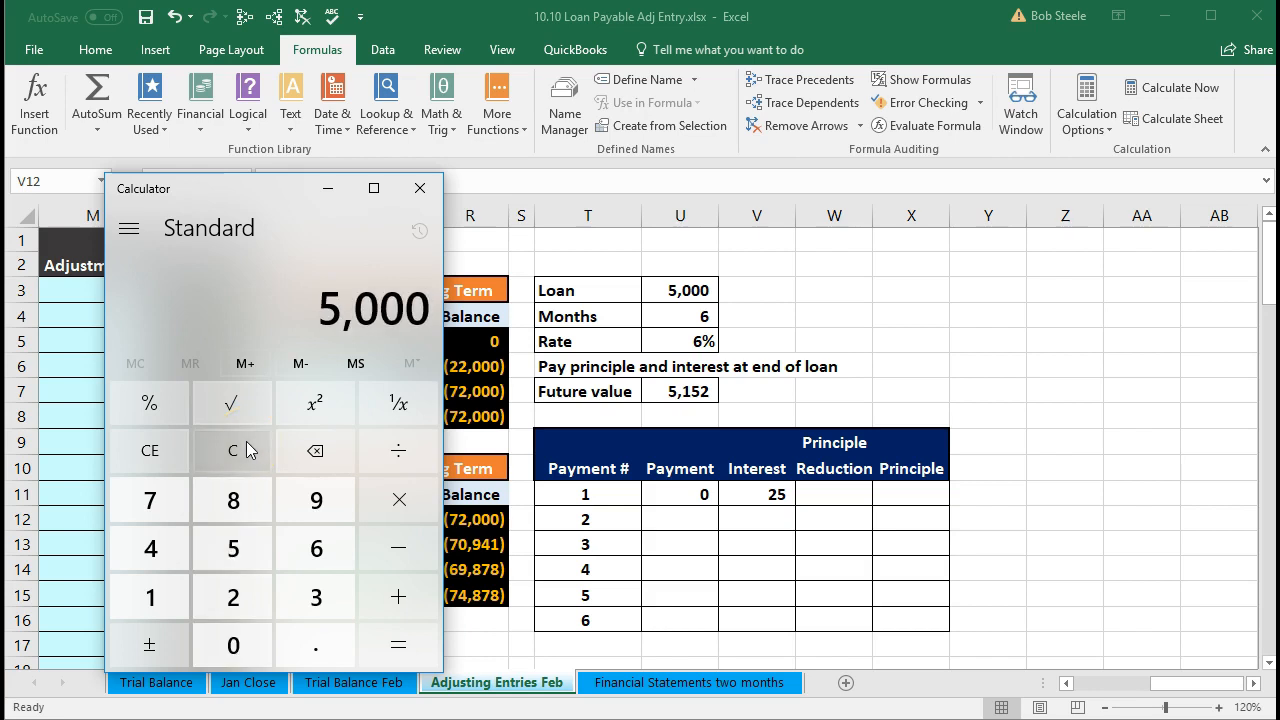
pyautogui.press('*')
pyautogui.write('.06')
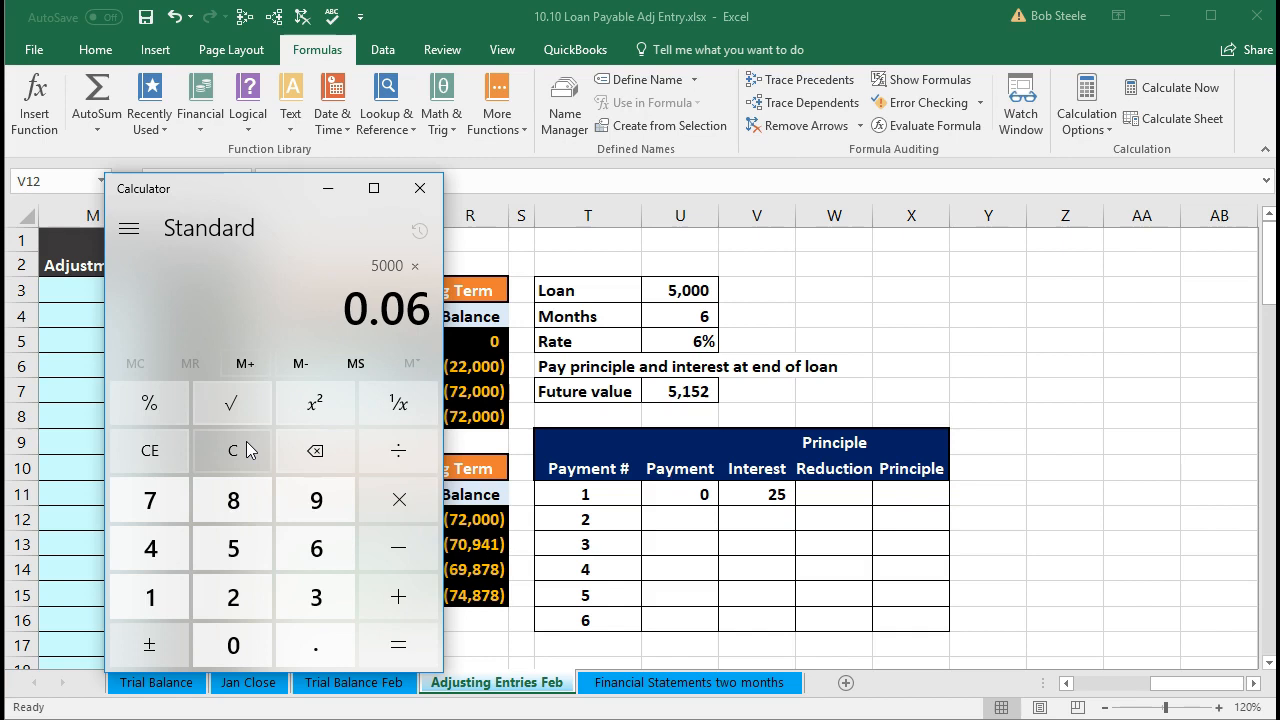
pyautogui.press('Return')
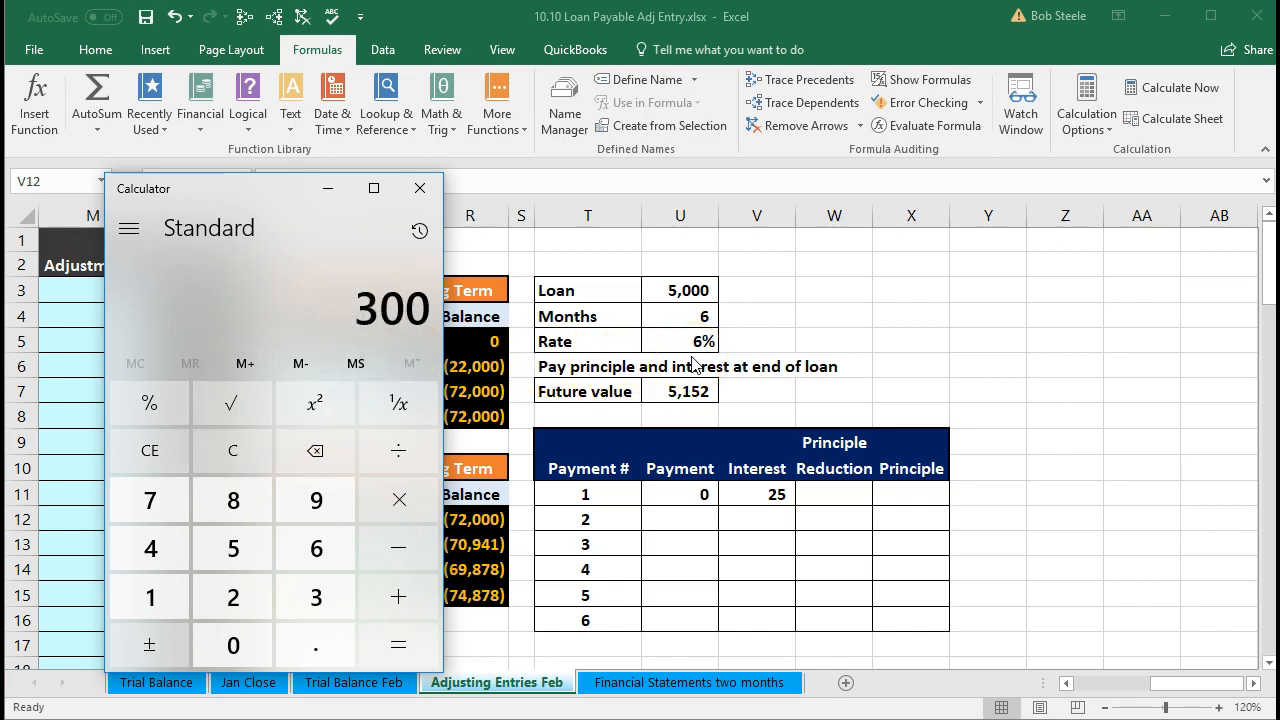
pyautogui.press('/')
pyautogui.write('12')
pyautogui.press('Return')
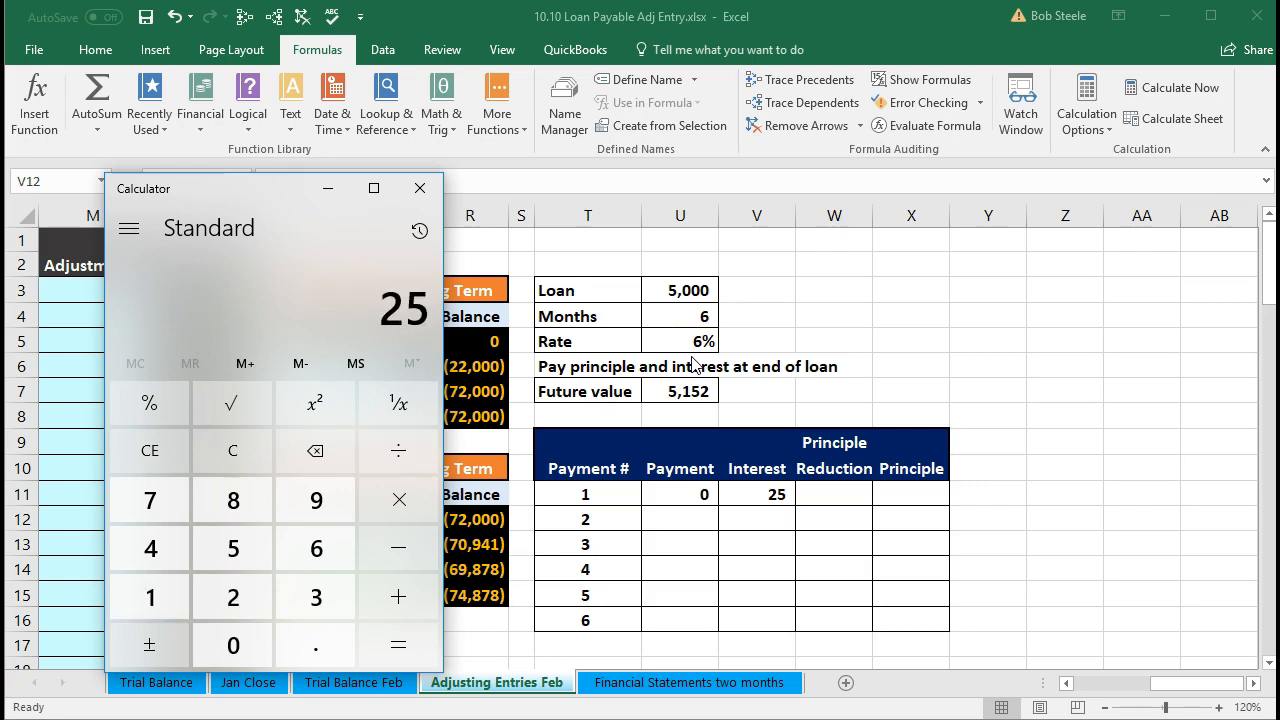
pyautogui.click(420, 188)
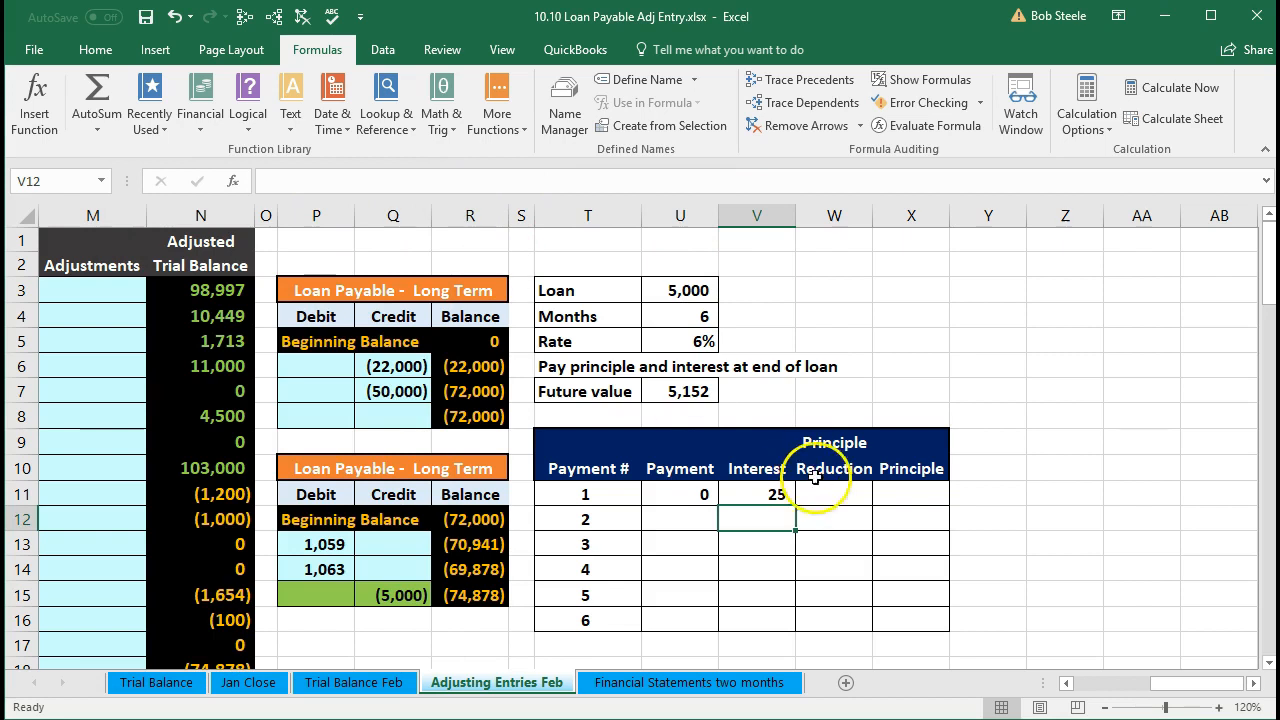
# Calculate payment 1's principle reduction in W11 as the payment in U11 minus the interest in V11
pyautogui.click(819, 495)
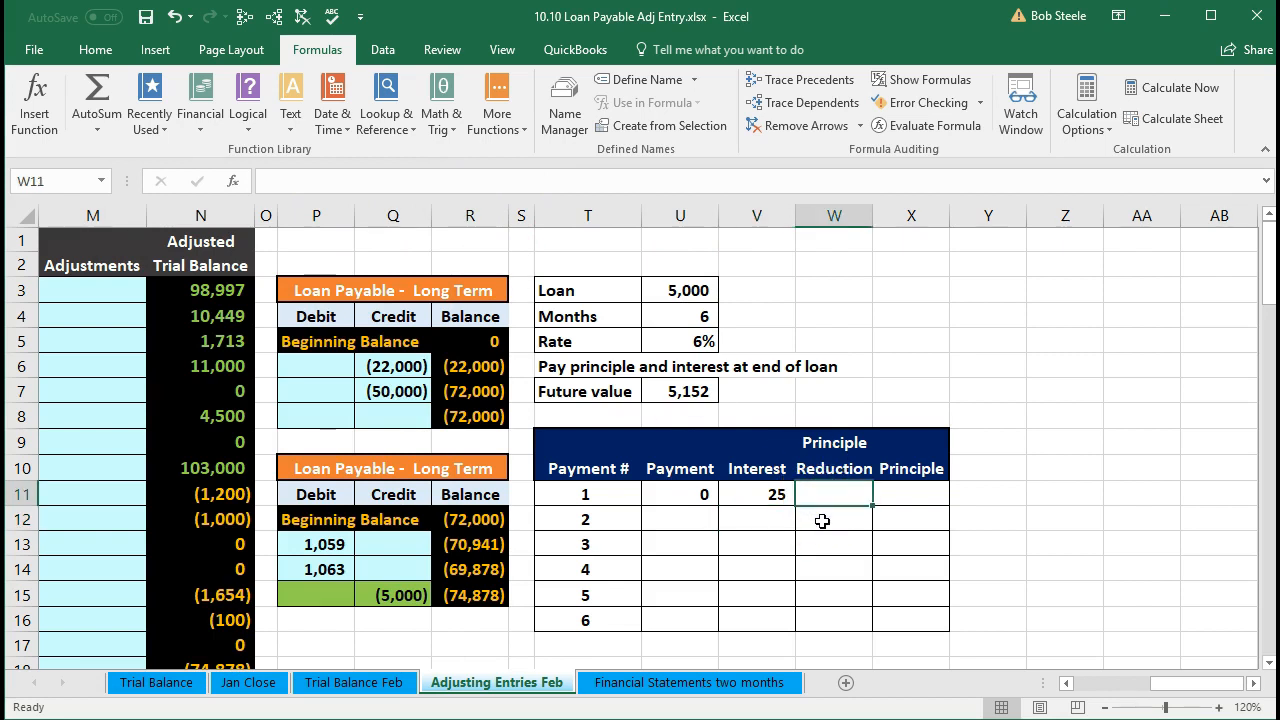
pyautogui.write('=')
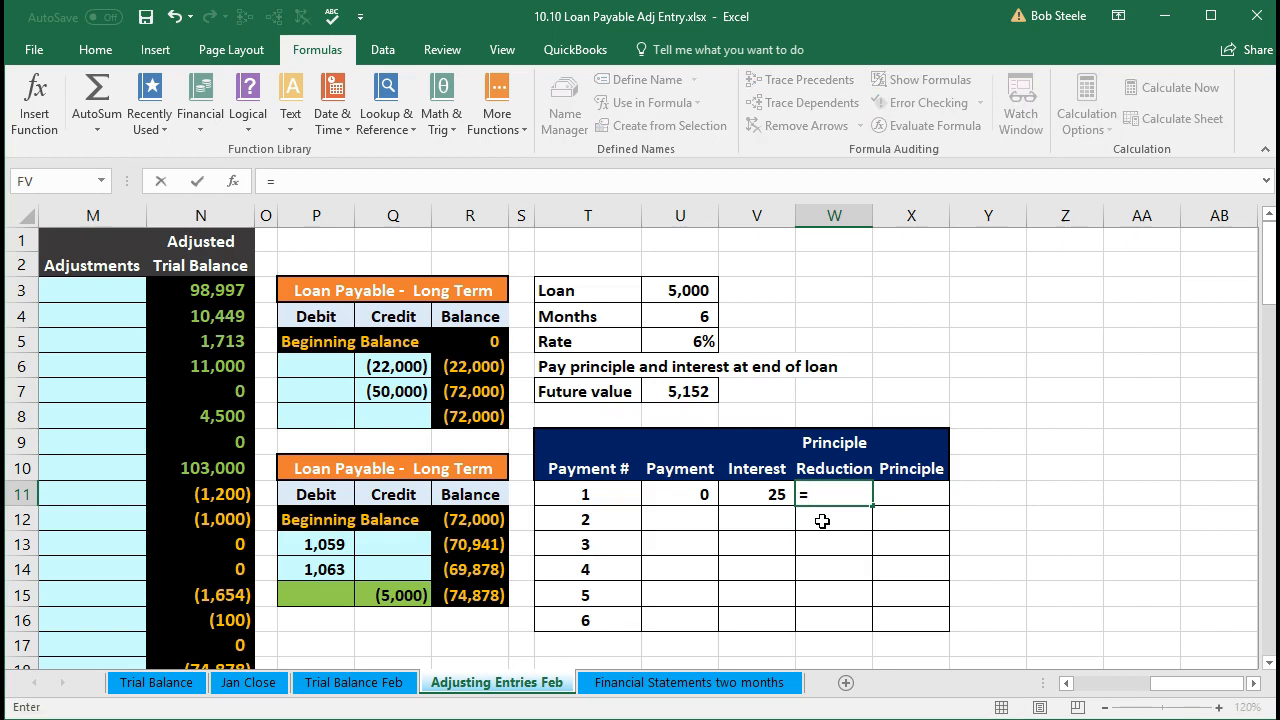
pyautogui.press('Left')
pyautogui.press('Left')
pyautogui.write('-')
pyautogui.press('Left')
pyautogui.press('Return')
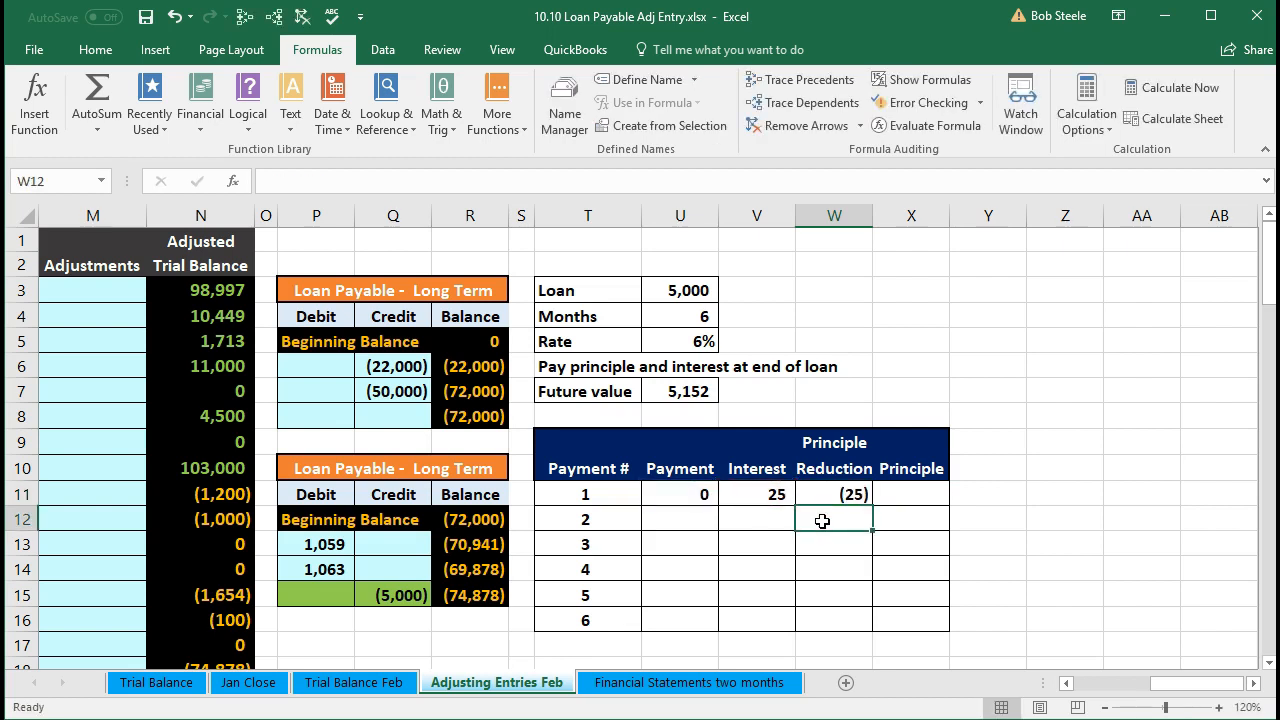
# Calculate the principle balance after payment 1 in X11 with the formula =U3-W11
pyautogui.click(768, 495)
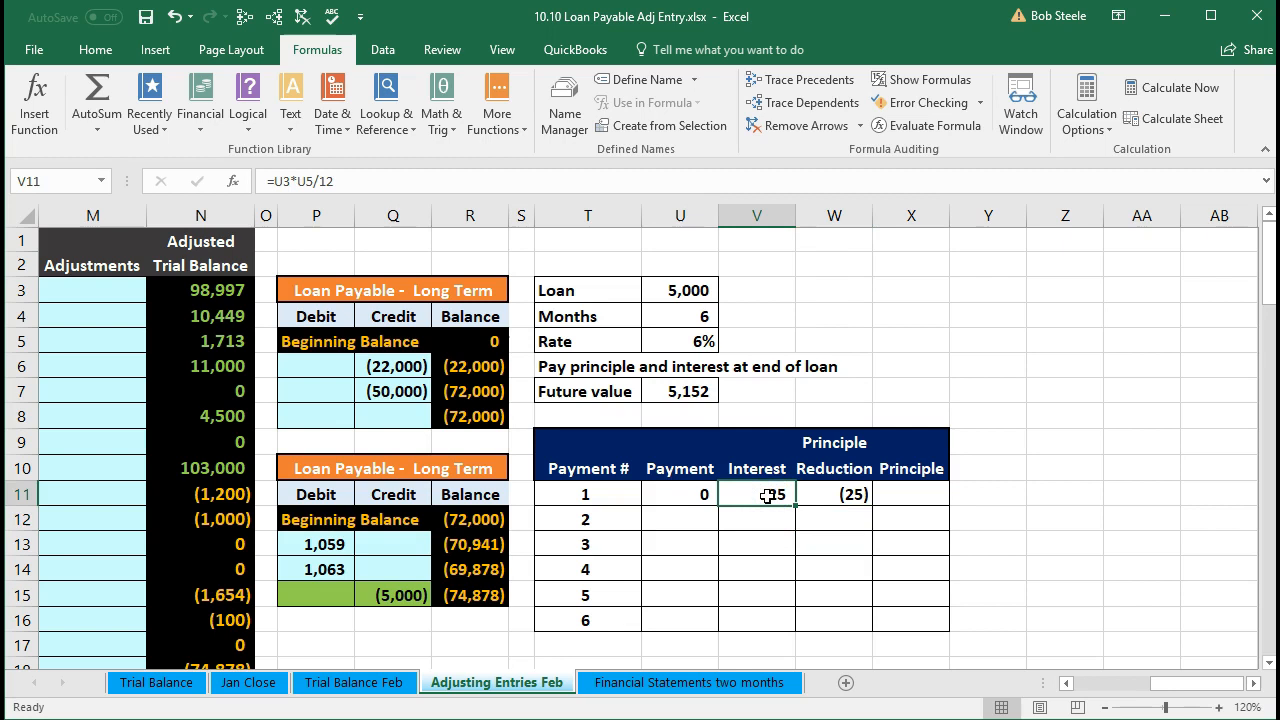
pyautogui.click(913, 495)
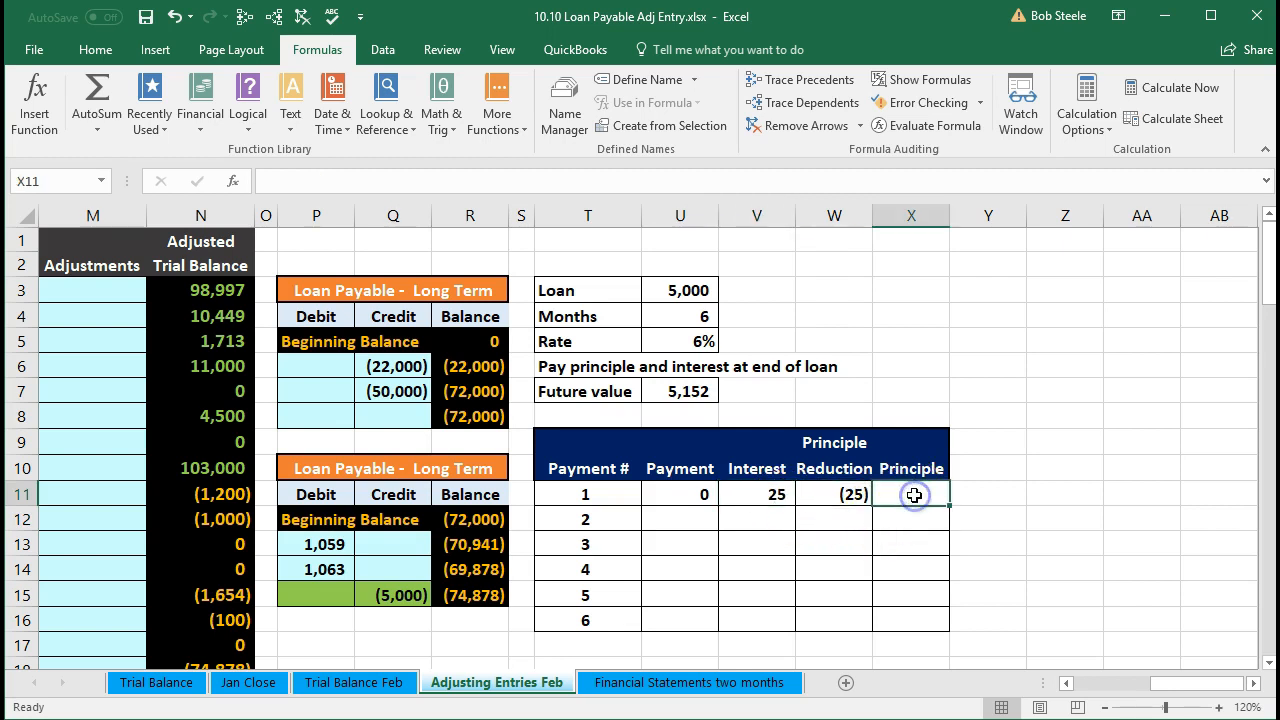
pyautogui.write('=')
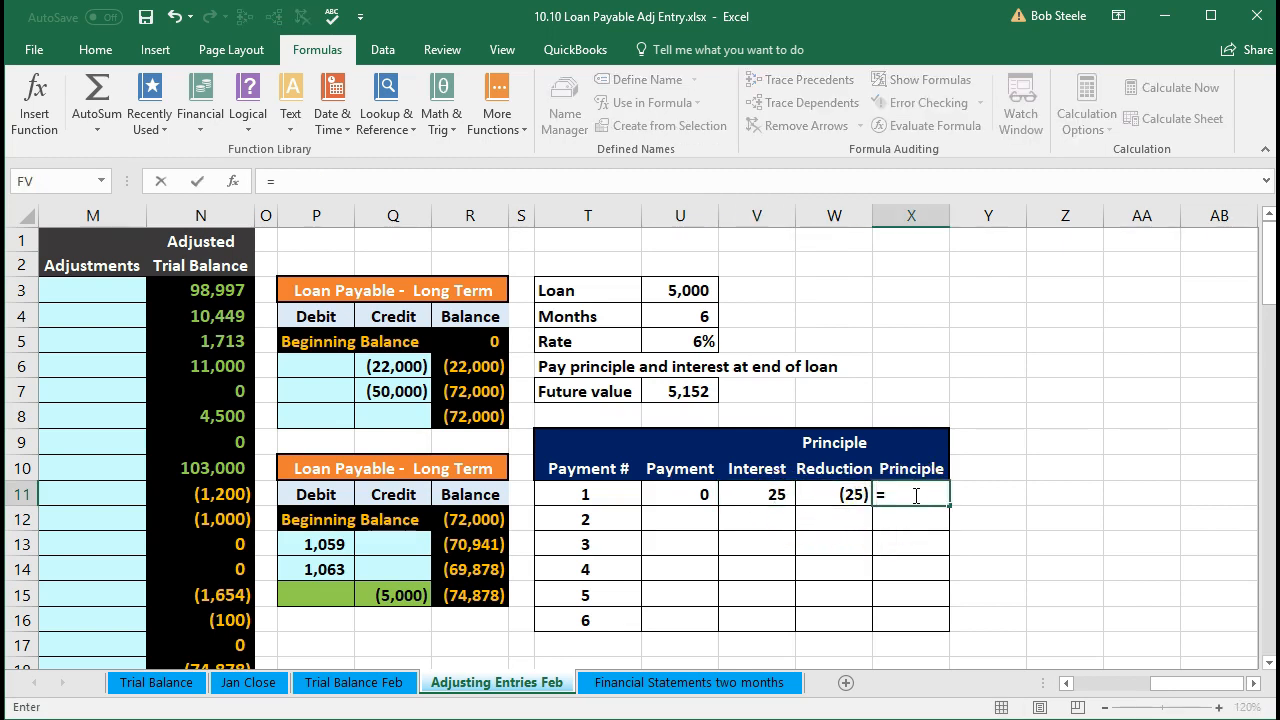
pyautogui.click(686, 291)
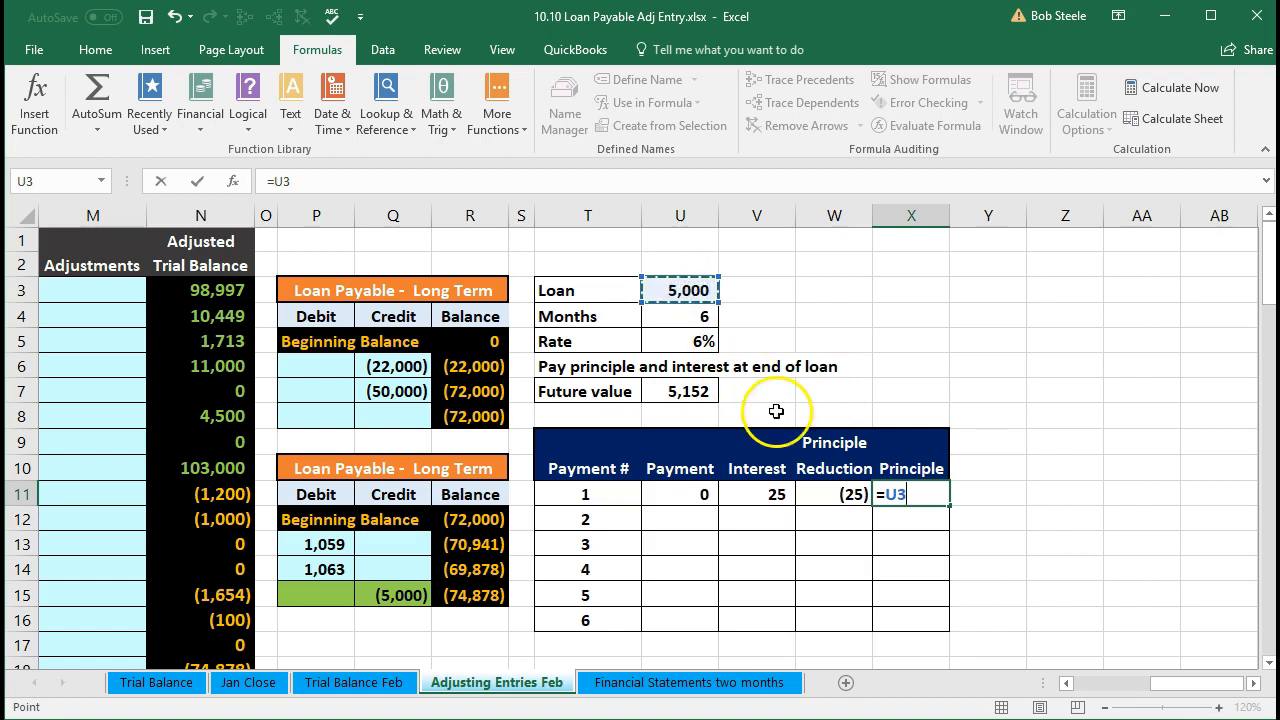
pyautogui.write('-')
pyautogui.click(843, 499)
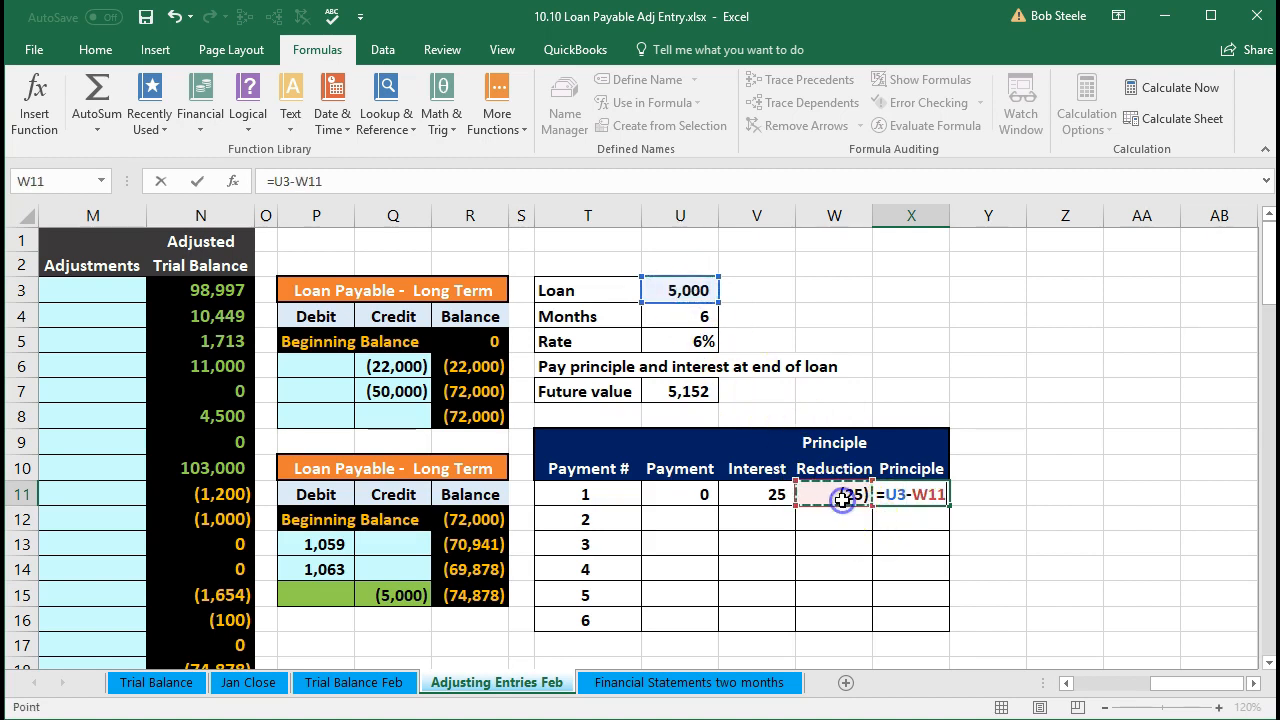
pyautogui.press('Return')
pyautogui.click(895, 494)
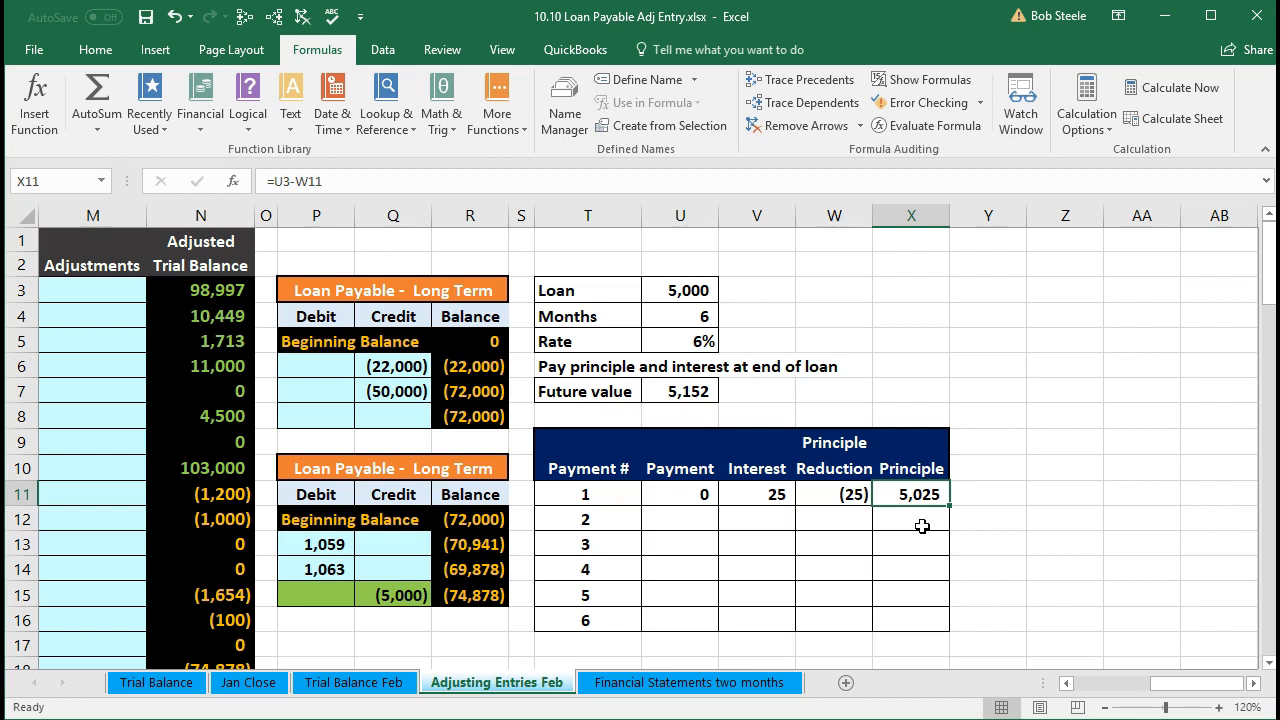
# Enter 0 as the payment for payment 2 in U12
pyautogui.click(700, 522)
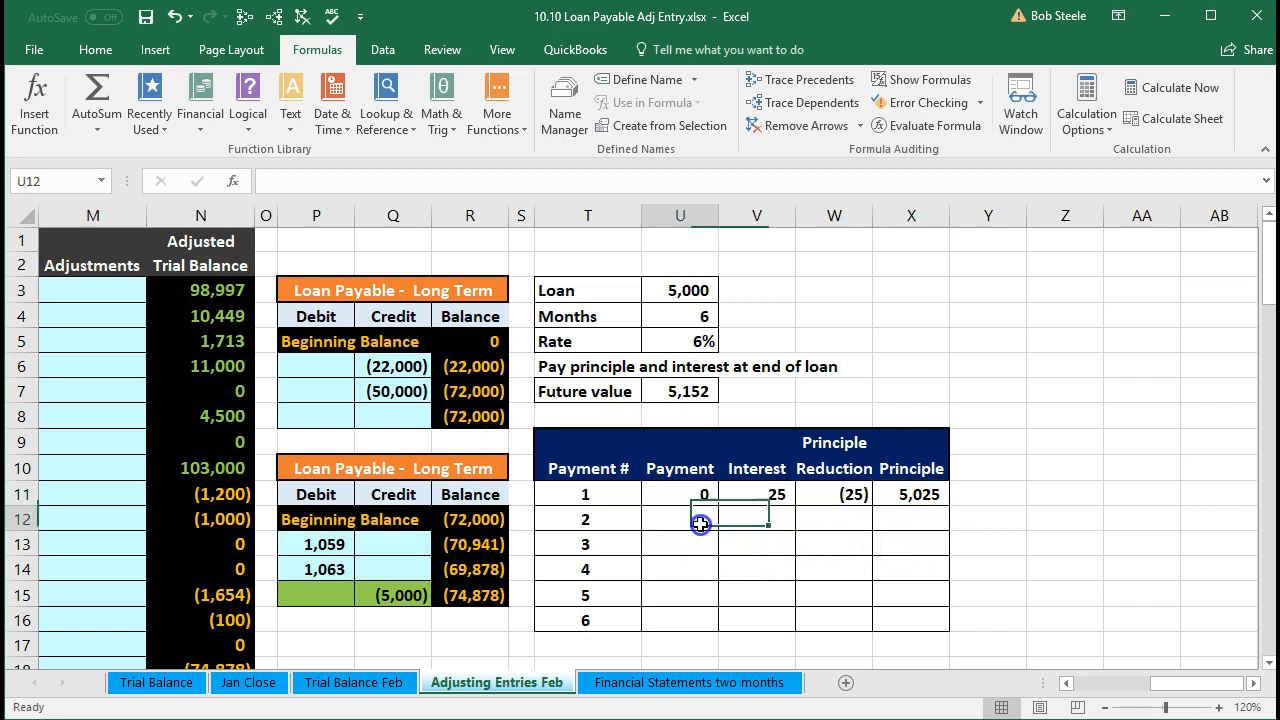
pyautogui.write('0')
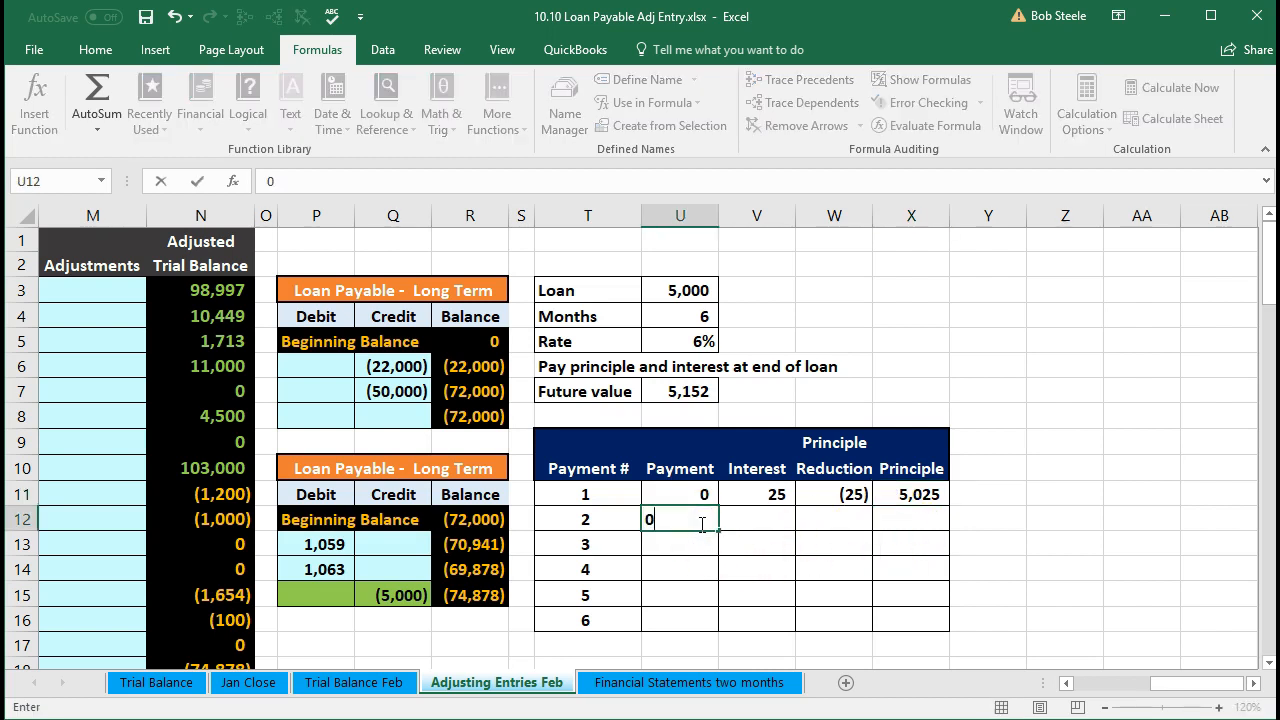
pyautogui.press('Tab')
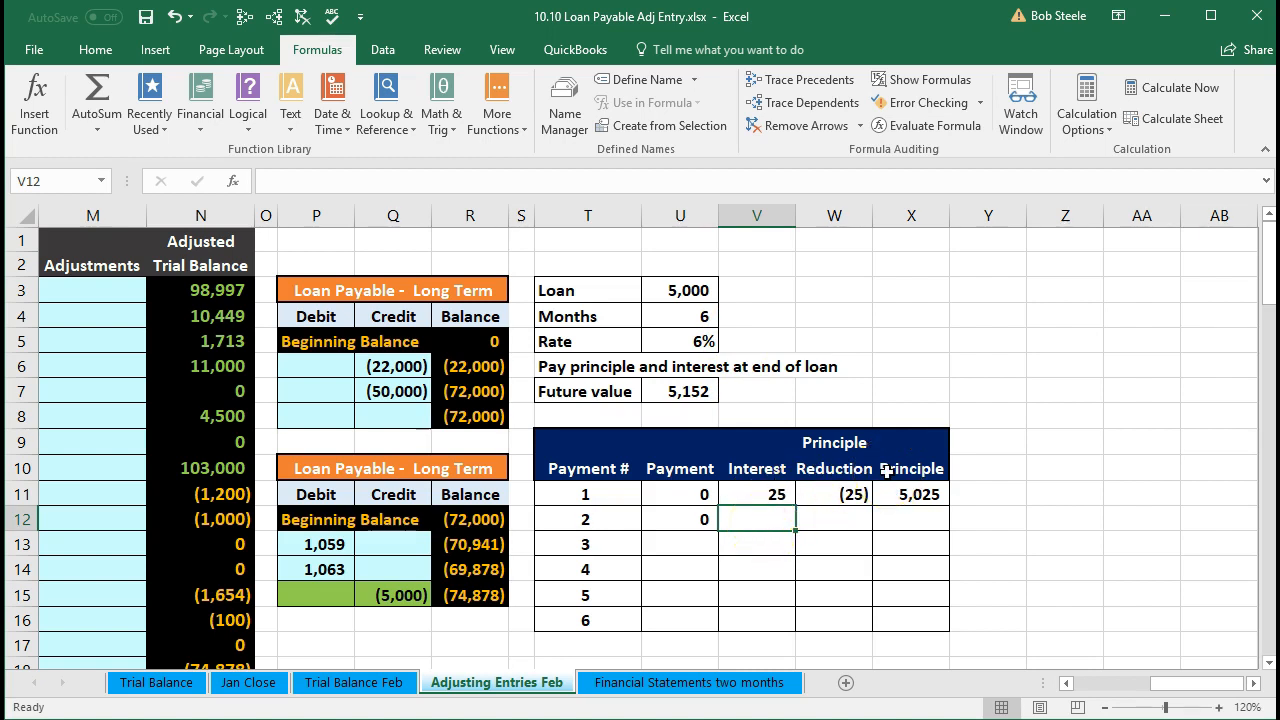
# Work out the second month's interest in Calculator by computing 5025 × .06 and dividing by 12
pyautogui.press('XF86Calculator')
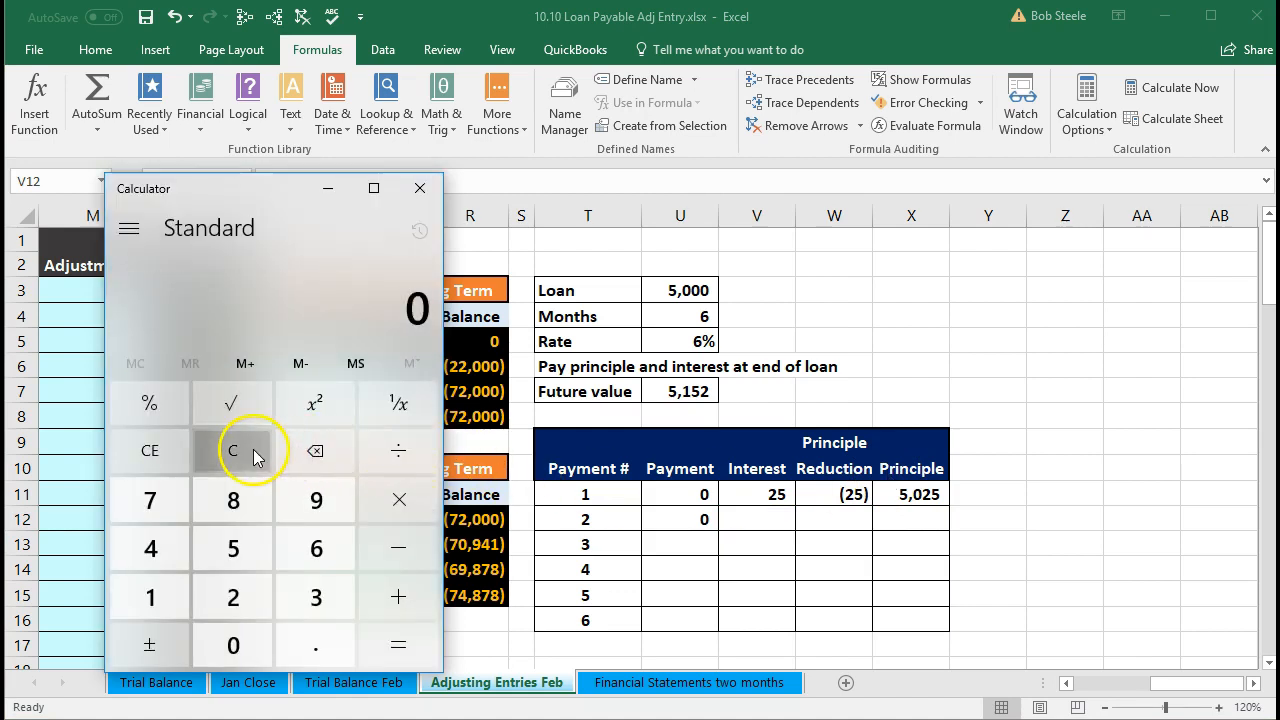
pyautogui.write('5')
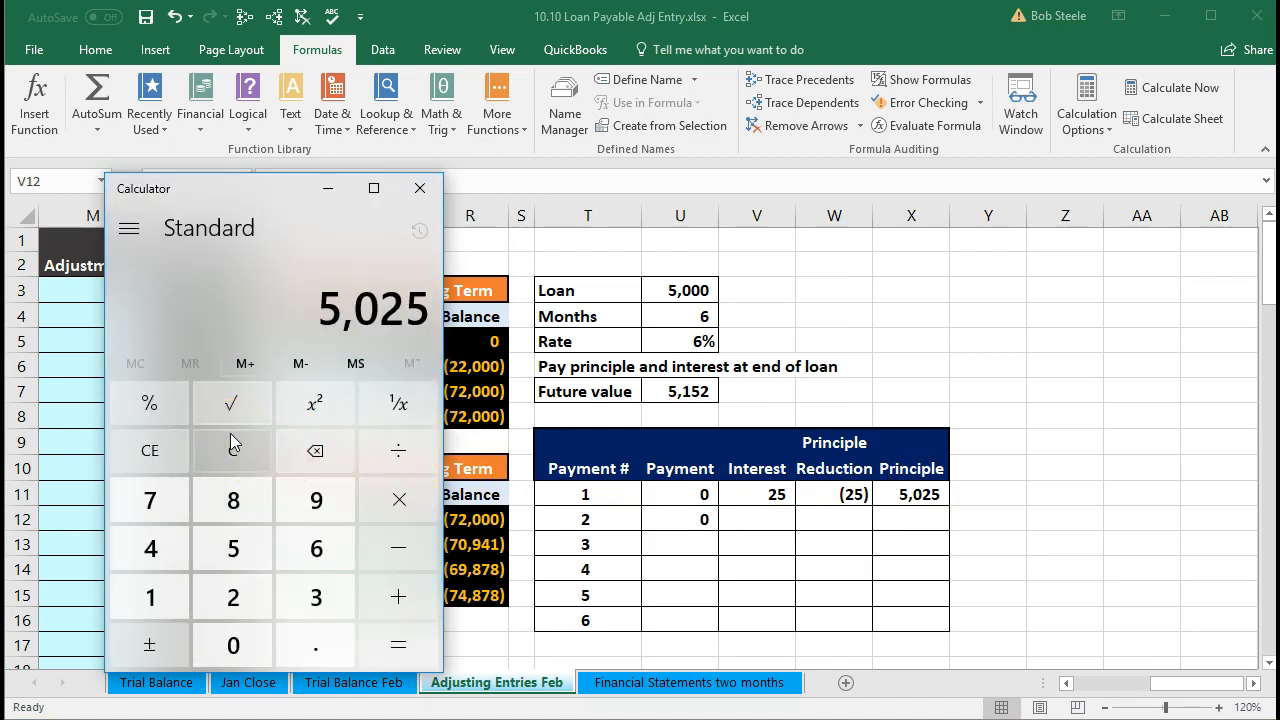
pyautogui.write('025*')
pyautogui.write('.06')
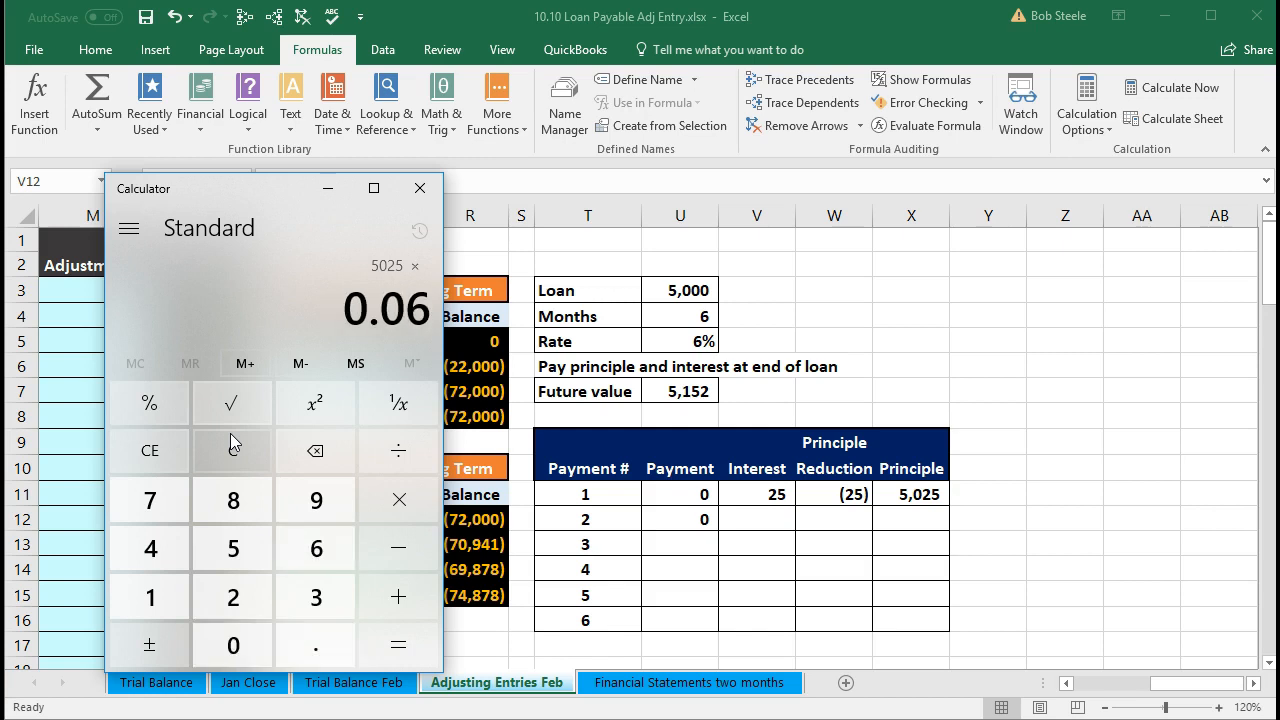
pyautogui.press('Return')
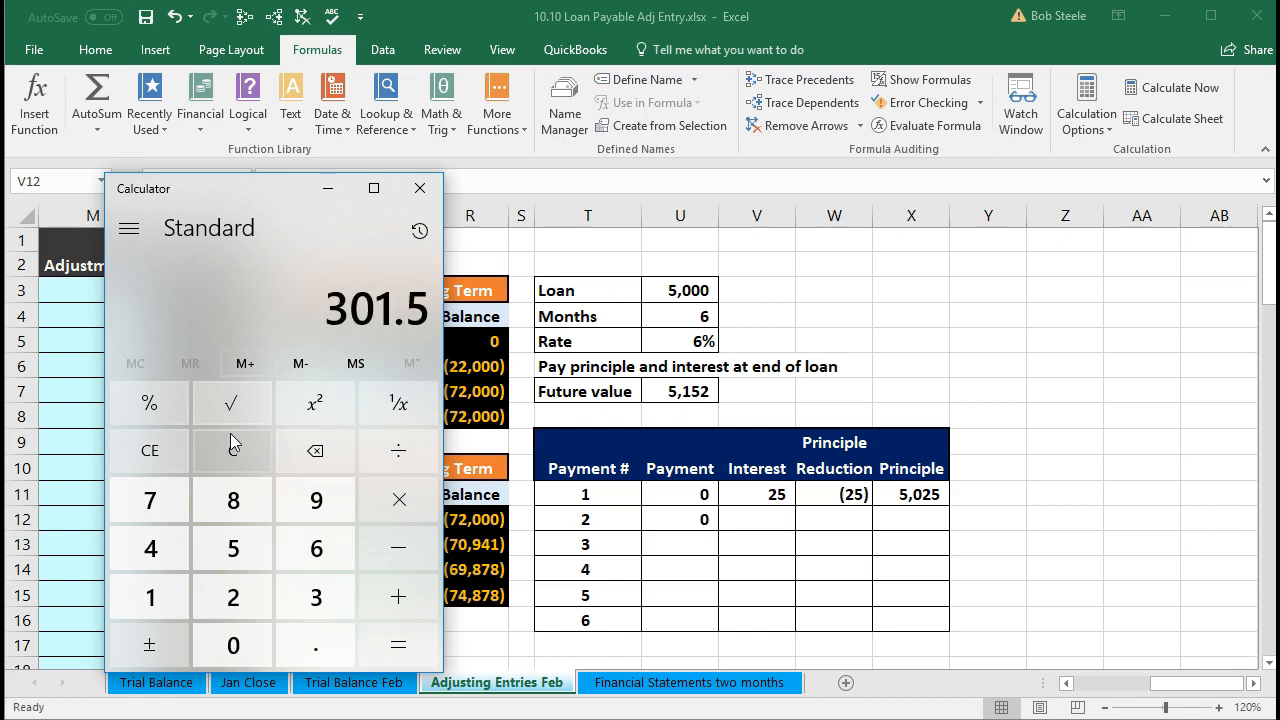
pyautogui.write('/12')
pyautogui.press('Return')
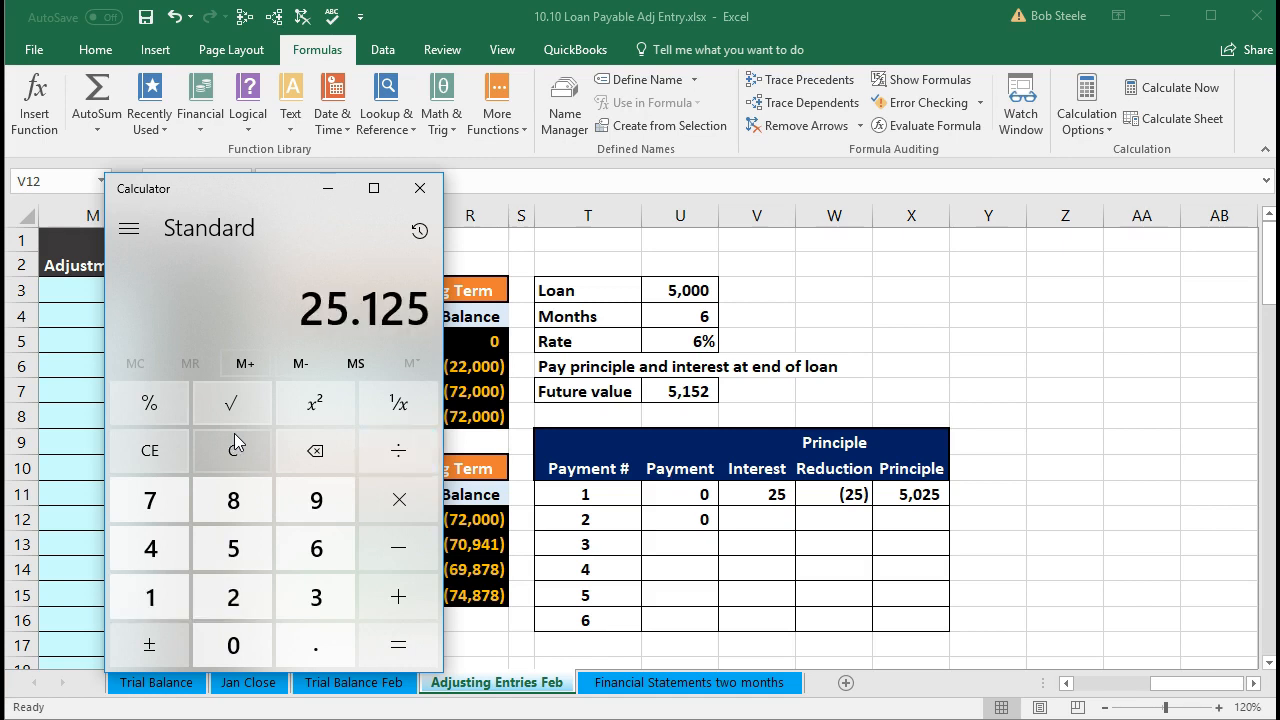
# Calculate payment 2's interest in V12 with the formula =X11*U5/12
pyautogui.click(740, 526)
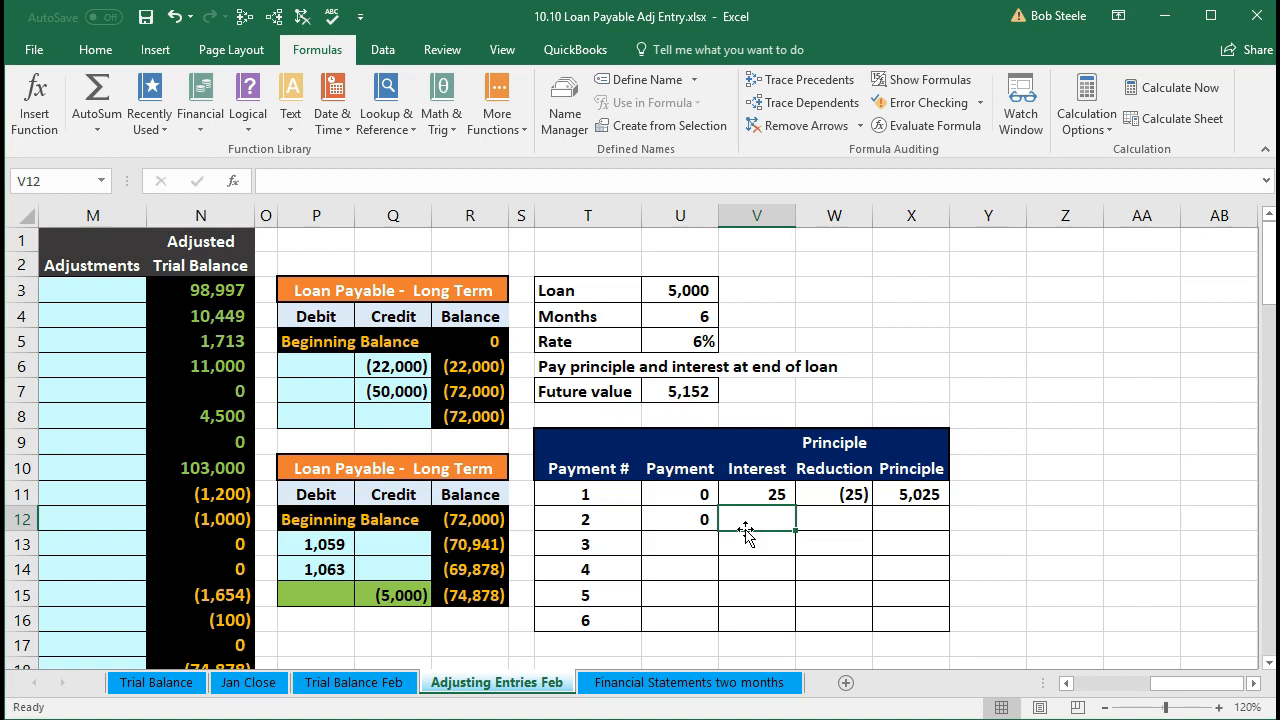
pyautogui.write('=')
pyautogui.click(908, 493)
pyautogui.write('*')
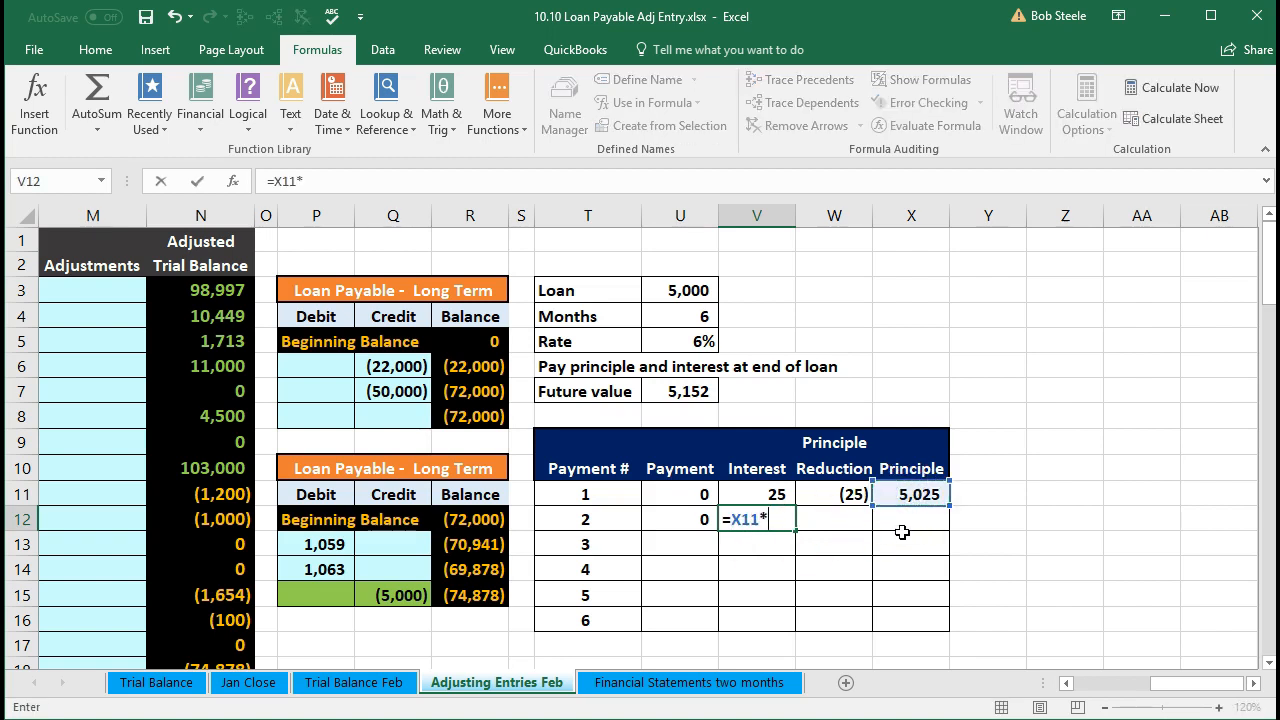
pyautogui.click(680, 337)
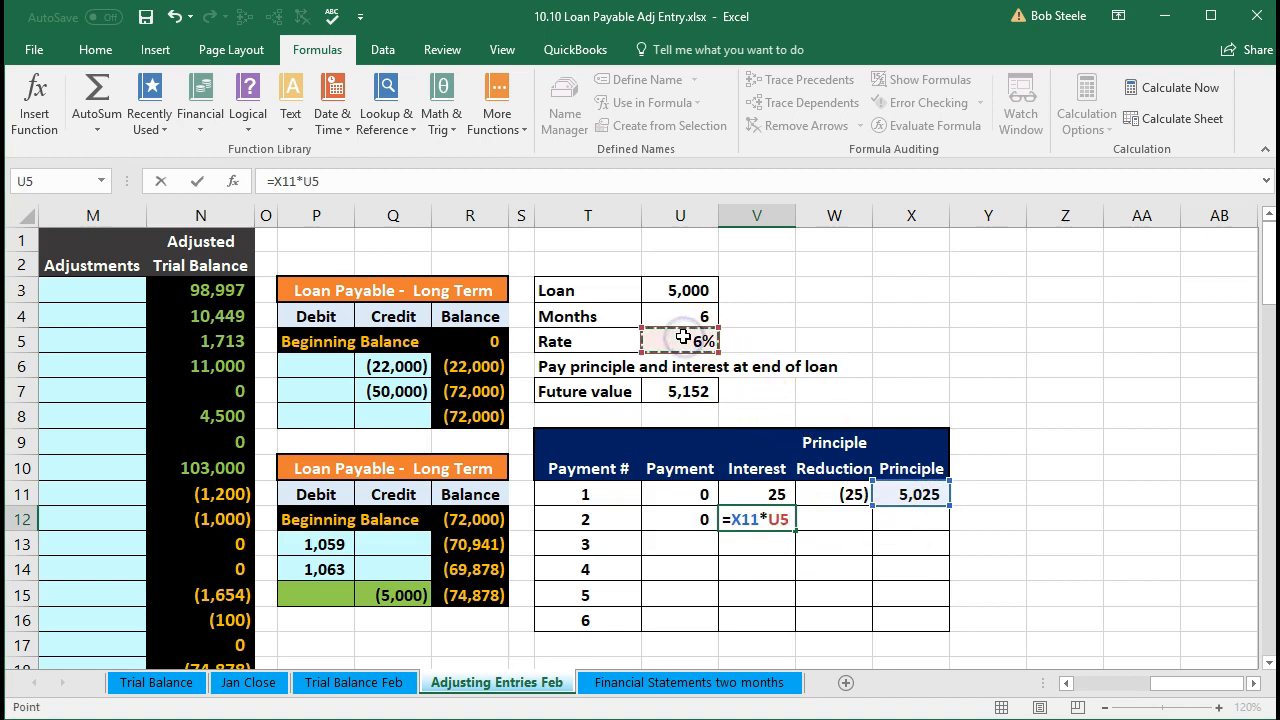
pyautogui.write('/12')
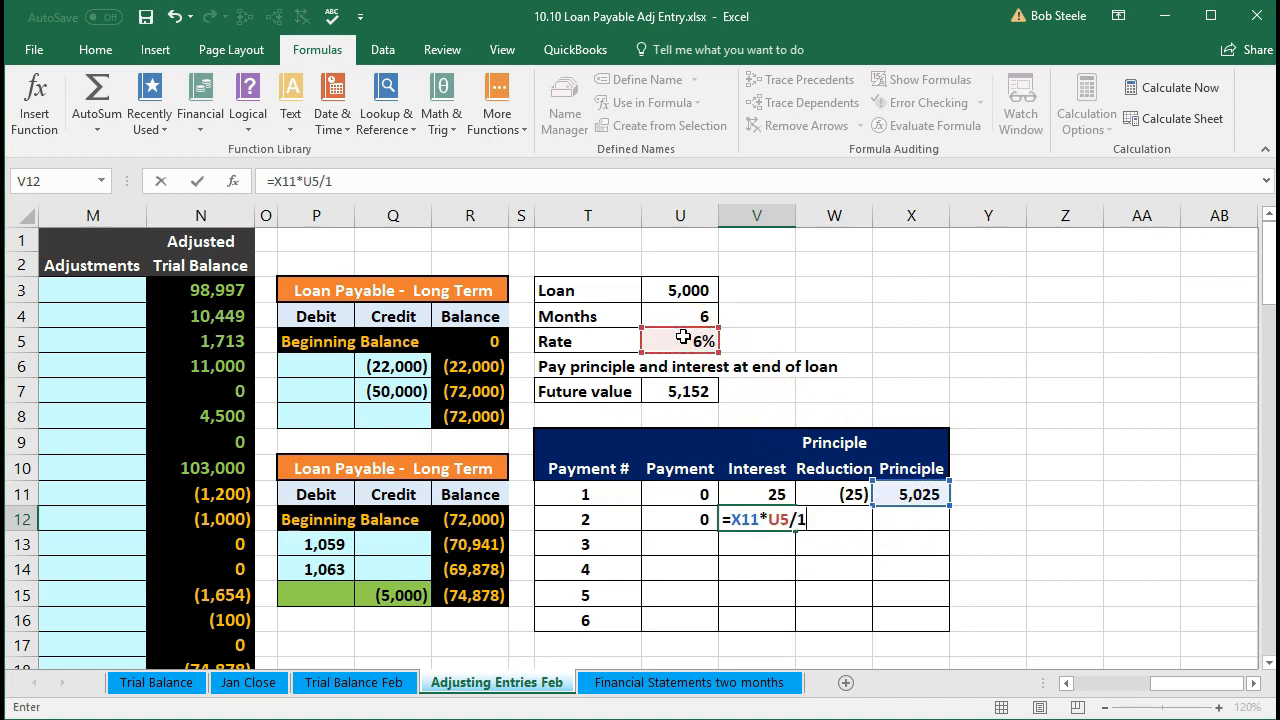
pyautogui.press('Return')
# Calculate payment 2's principle reduction in W12 as the payment in U12 minus the interest in V12
pyautogui.press('Right')
pyautogui.press('Right')
pyautogui.press('Up')
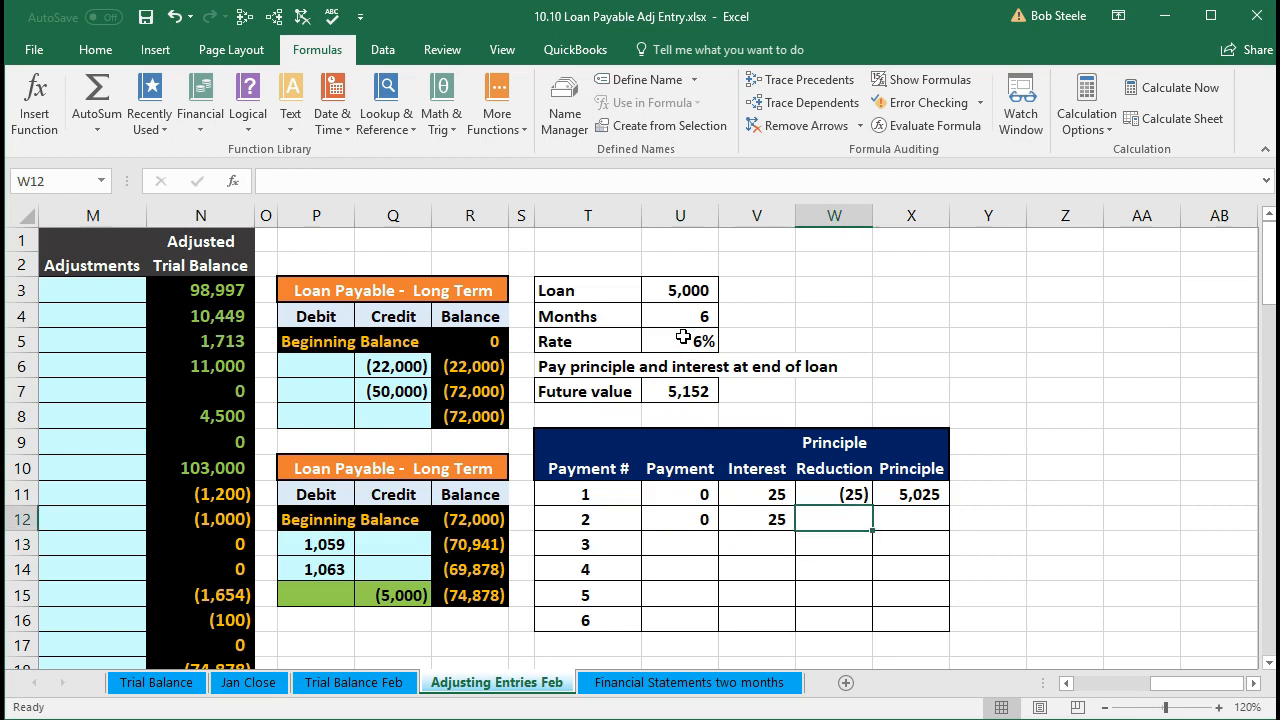
pyautogui.write('=')
pyautogui.press('Left')
pyautogui.press('Left')
pyautogui.write('-')
pyautogui.press('Left')
pyautogui.press('Return')
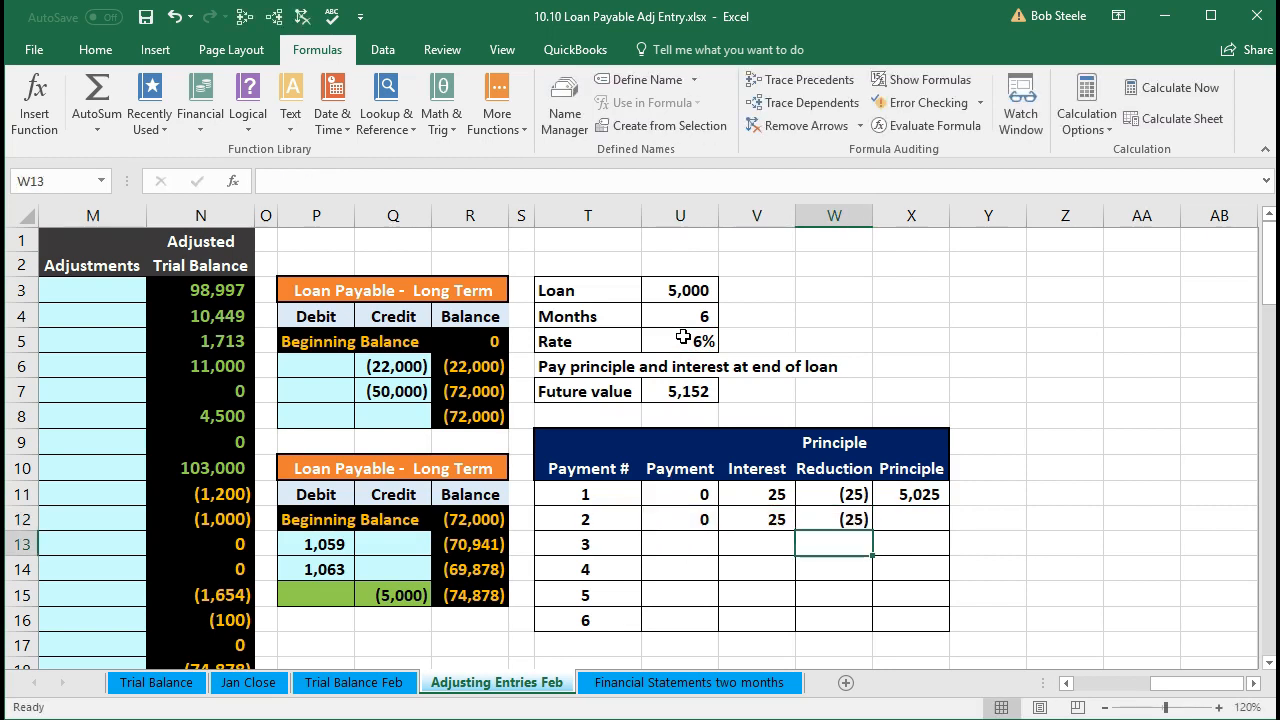
# Calculate the principle balance after payment 2 in X12 with the formula =X11-W12
pyautogui.press('Right')
pyautogui.press('Up')
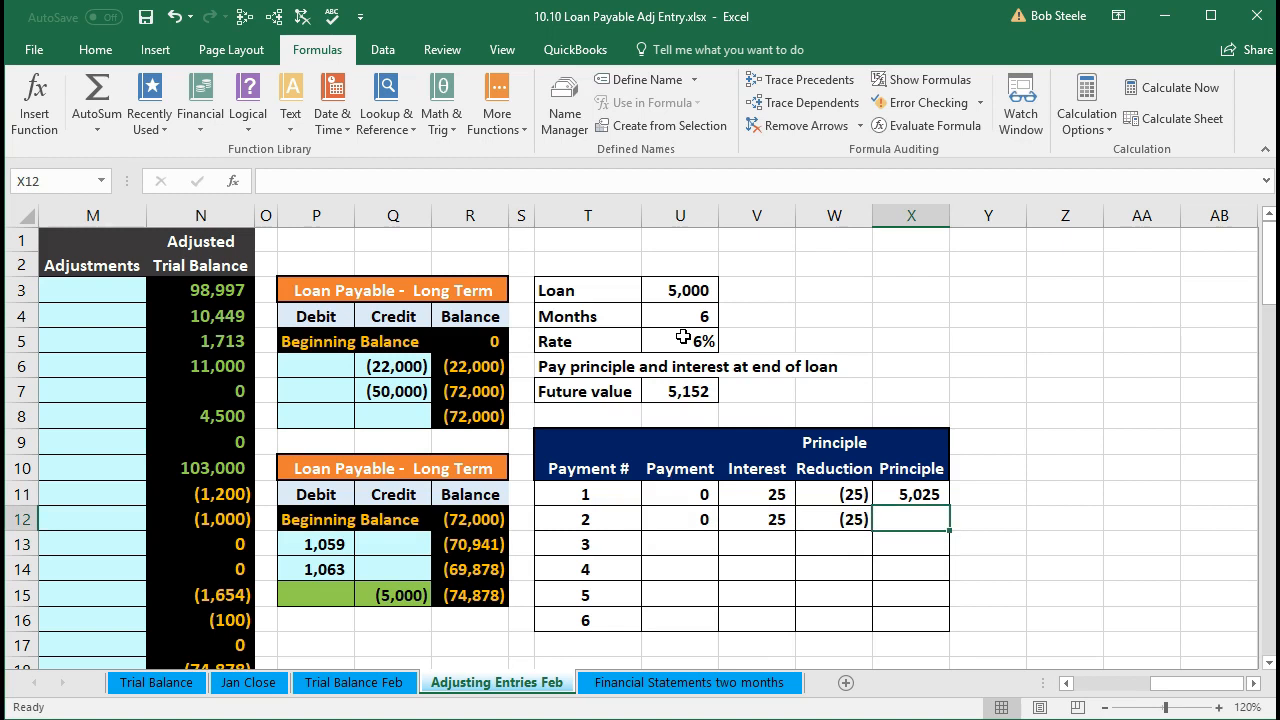
pyautogui.write('=')
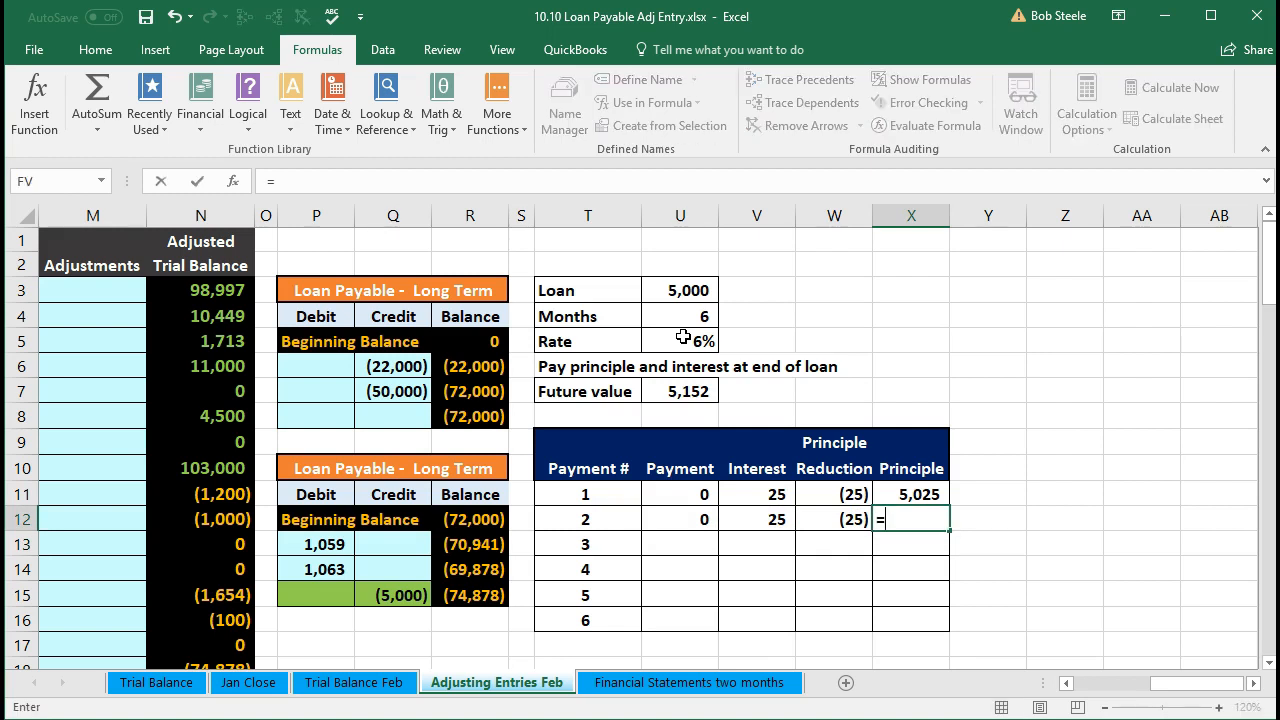
pyautogui.click(903, 490)
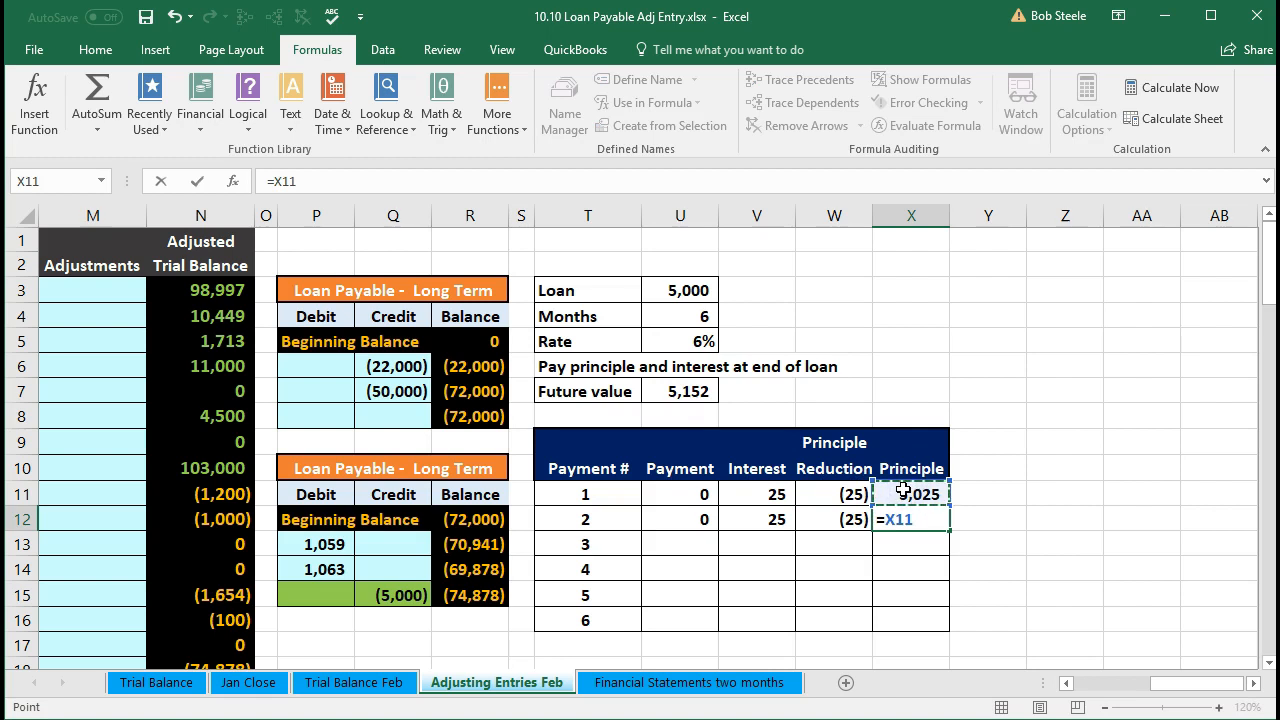
pyautogui.write('-')
pyautogui.click(838, 520)
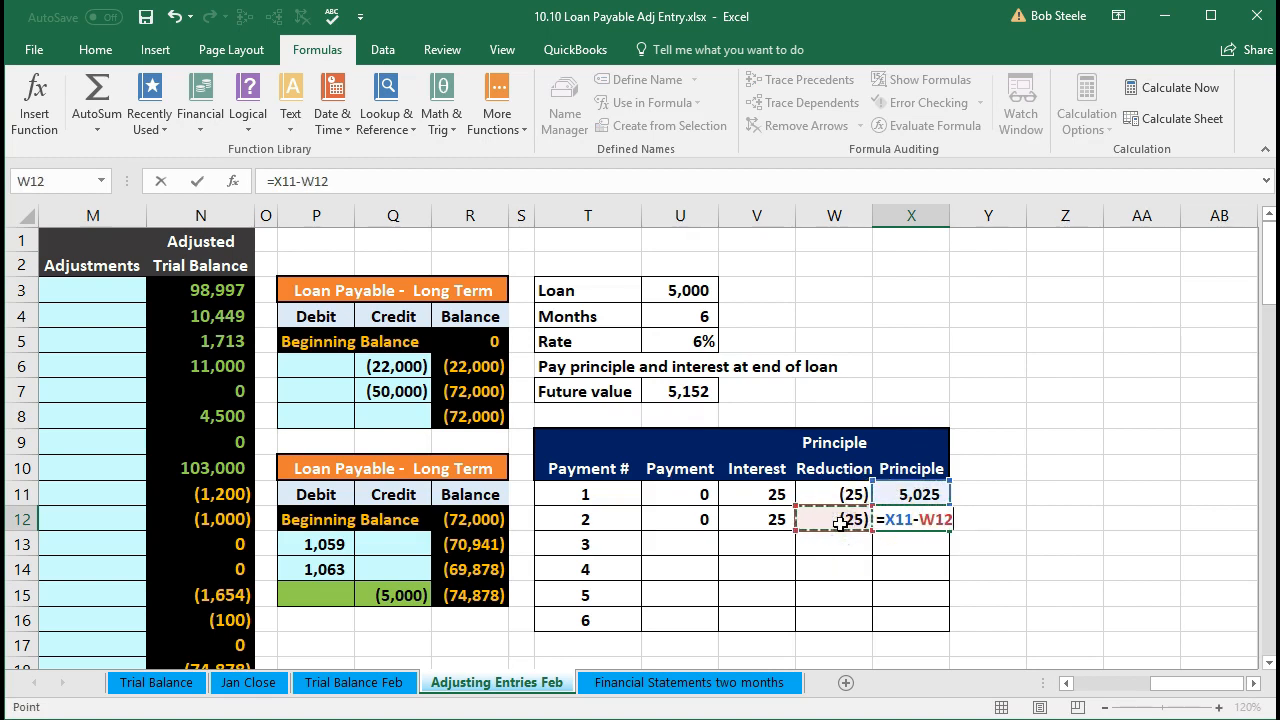
pyautogui.press('Return')
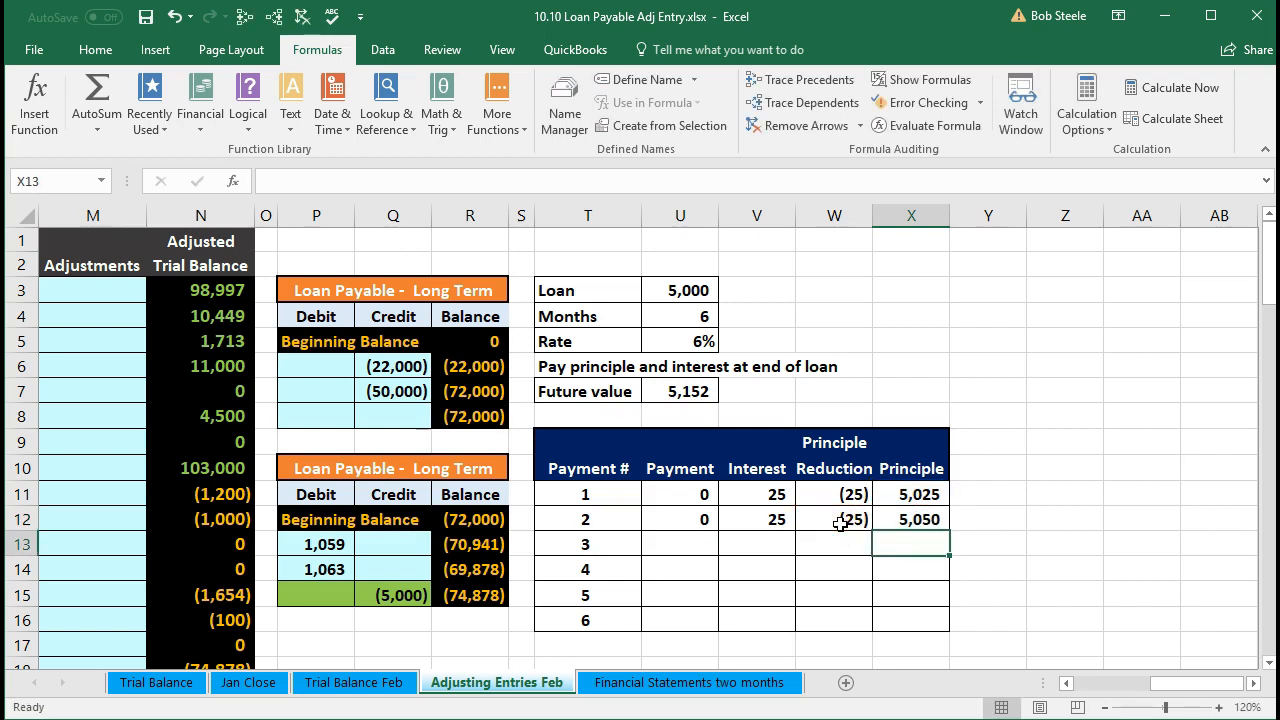
# Enter 0 as the payment for payment 3 in U13
pyautogui.click(688, 391)
pyautogui.click(903, 617)
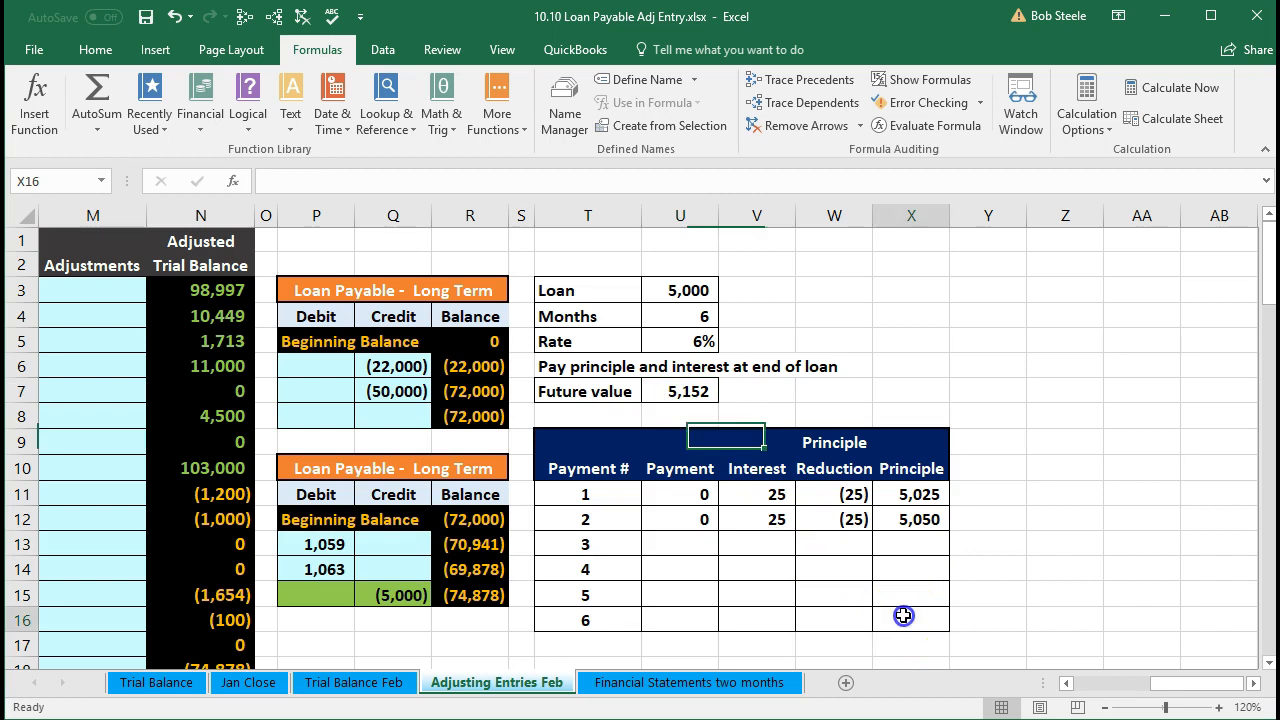
pyautogui.click(698, 547)
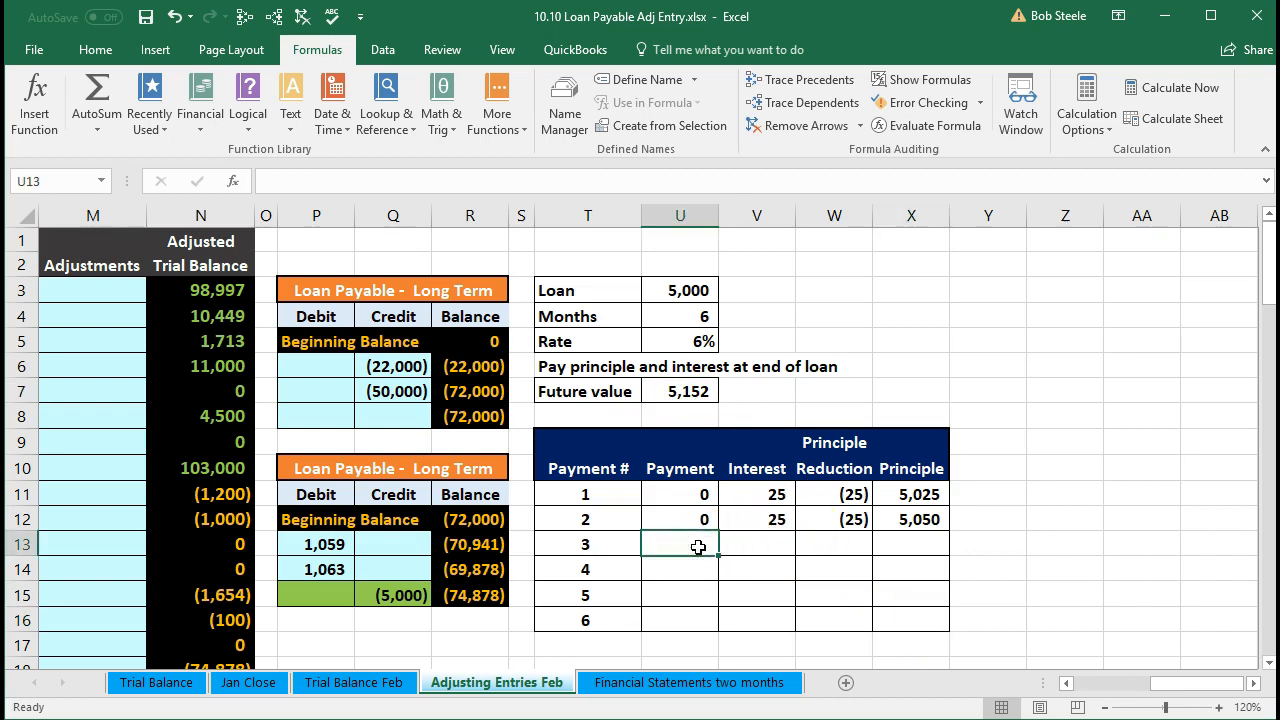
pyautogui.write('0')
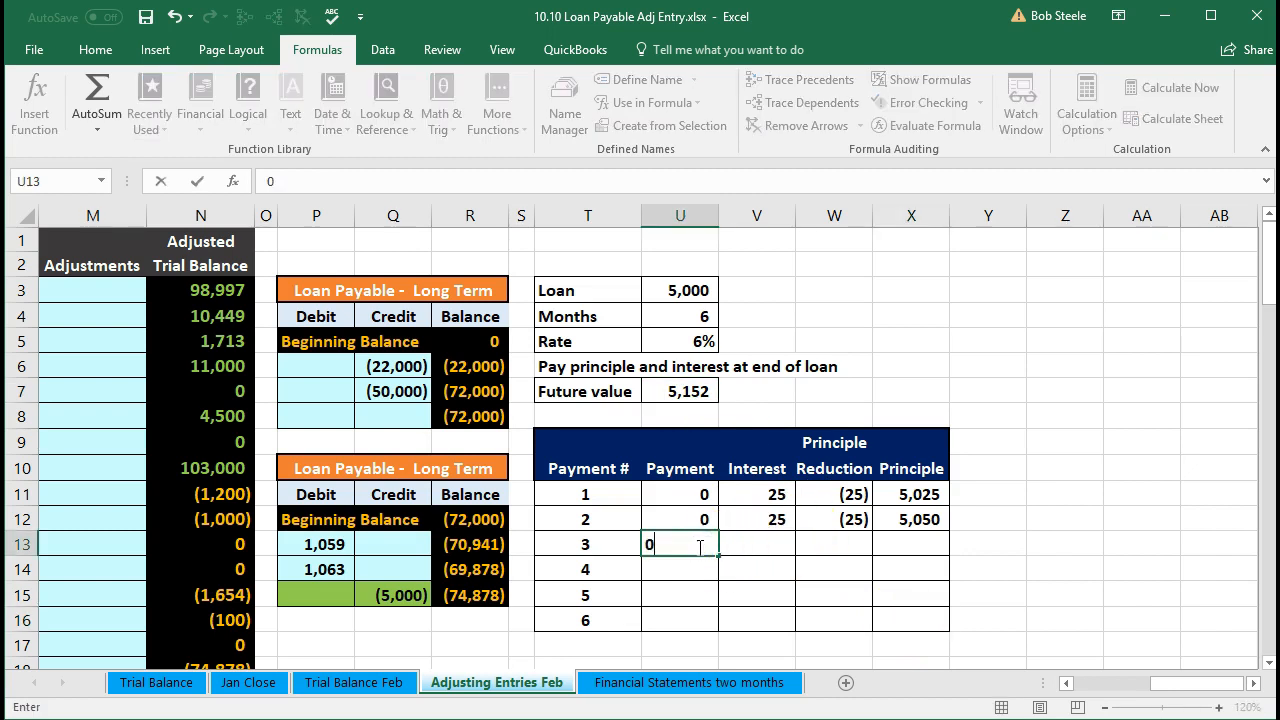
pyautogui.press('Tab')
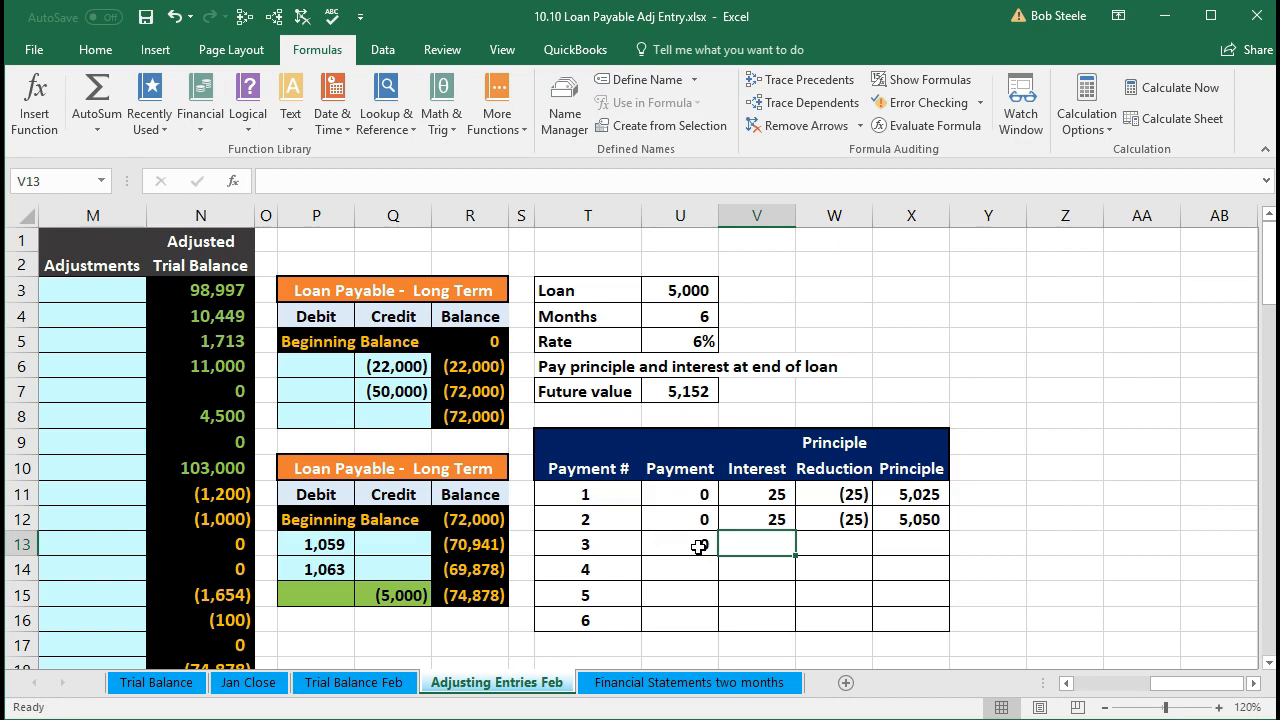
# Calculate payment 3's interest in V13 with the formula =X12*U5/12
pyautogui.write('=')
pyautogui.click(912, 517)
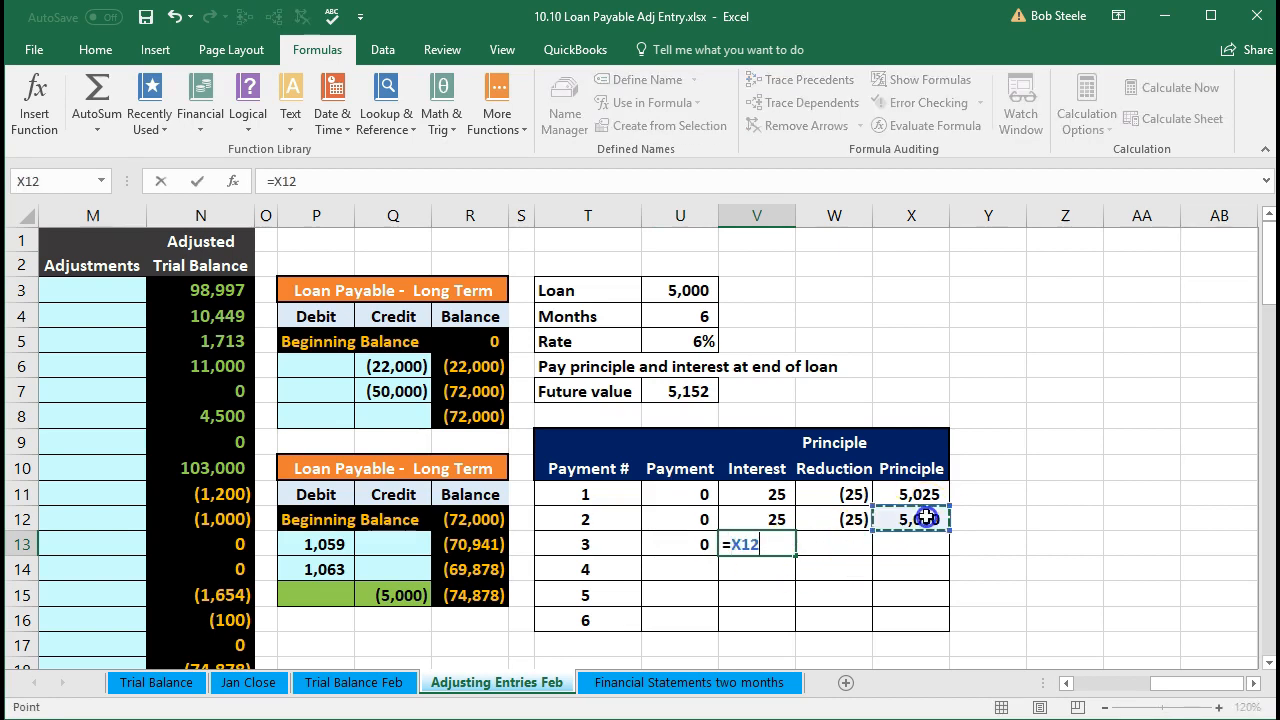
pyautogui.write('*')
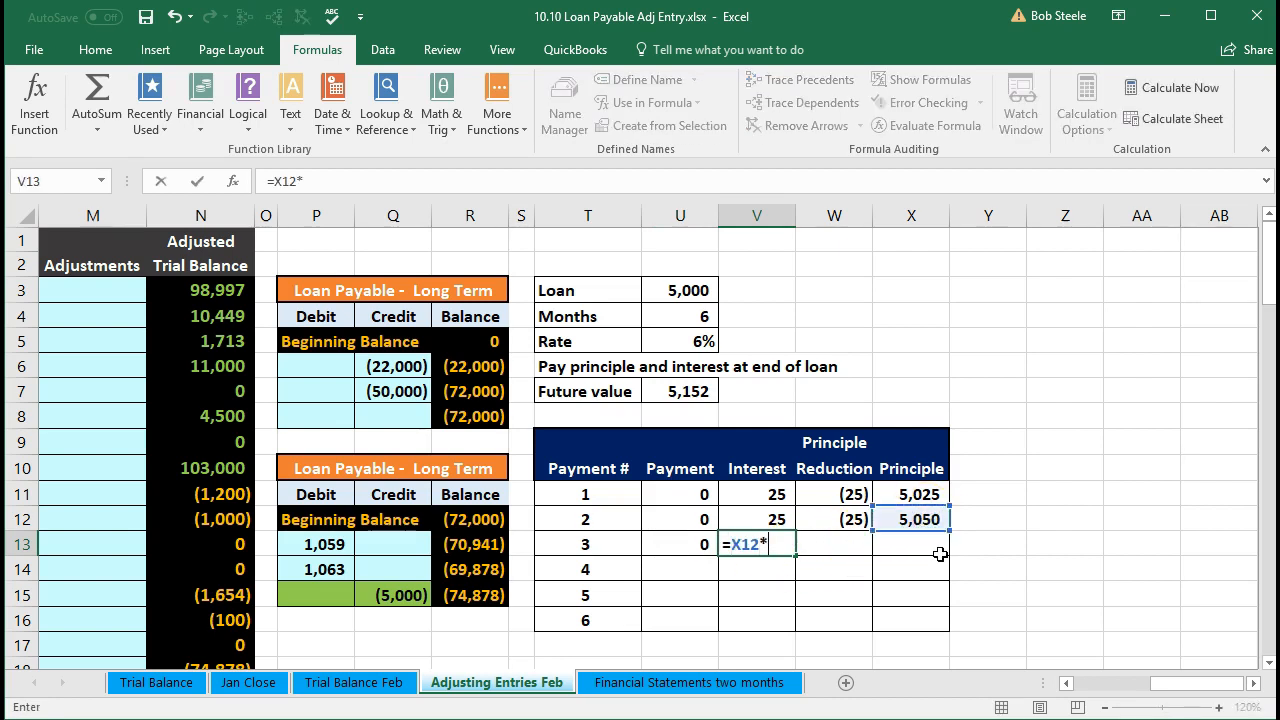
pyautogui.click(683, 342)
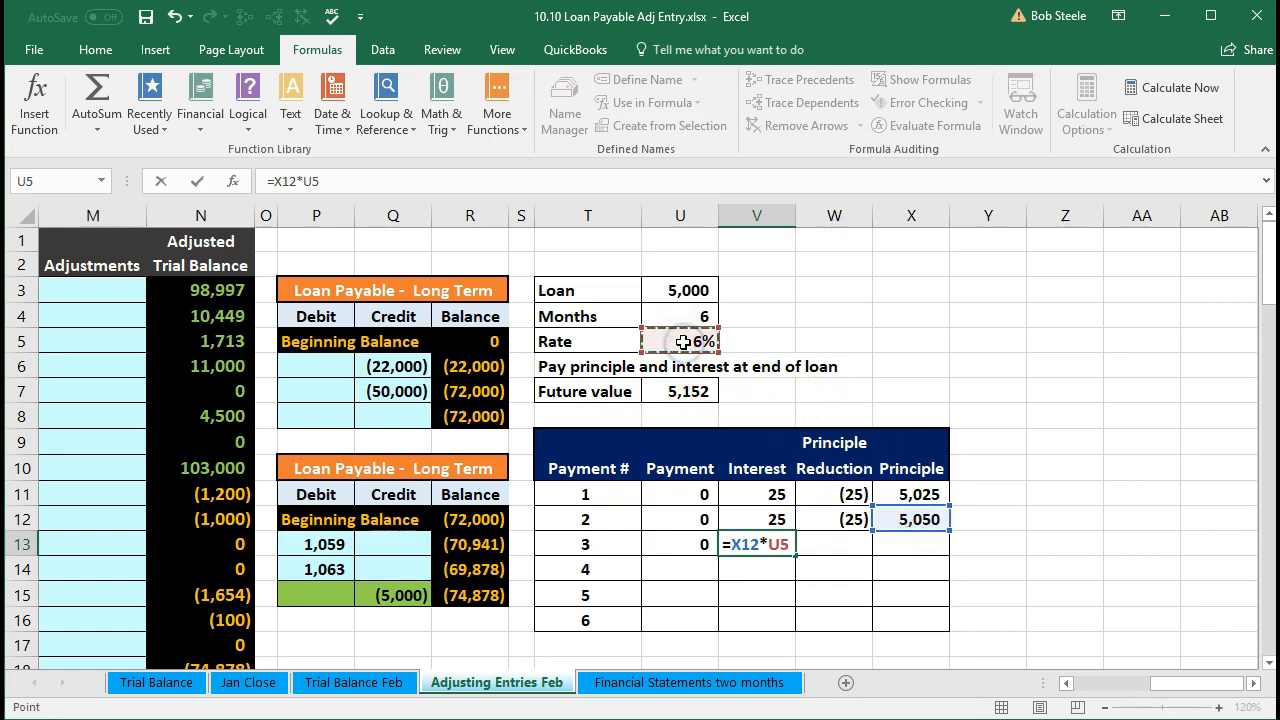
pyautogui.write('/12')
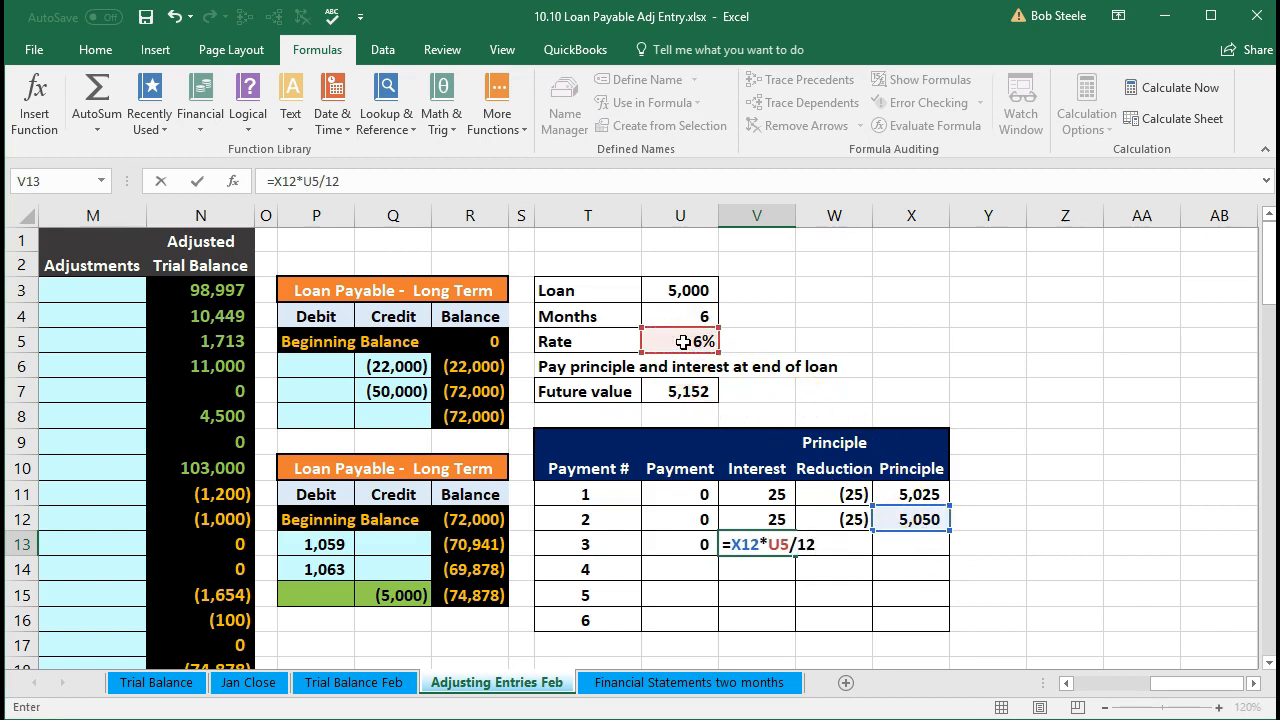
pyautogui.press('Return')
# Calculate payment 3's principle reduction in W13 as the payment in U13 minus the interest in V13
pyautogui.press('Right')
pyautogui.press('Up')
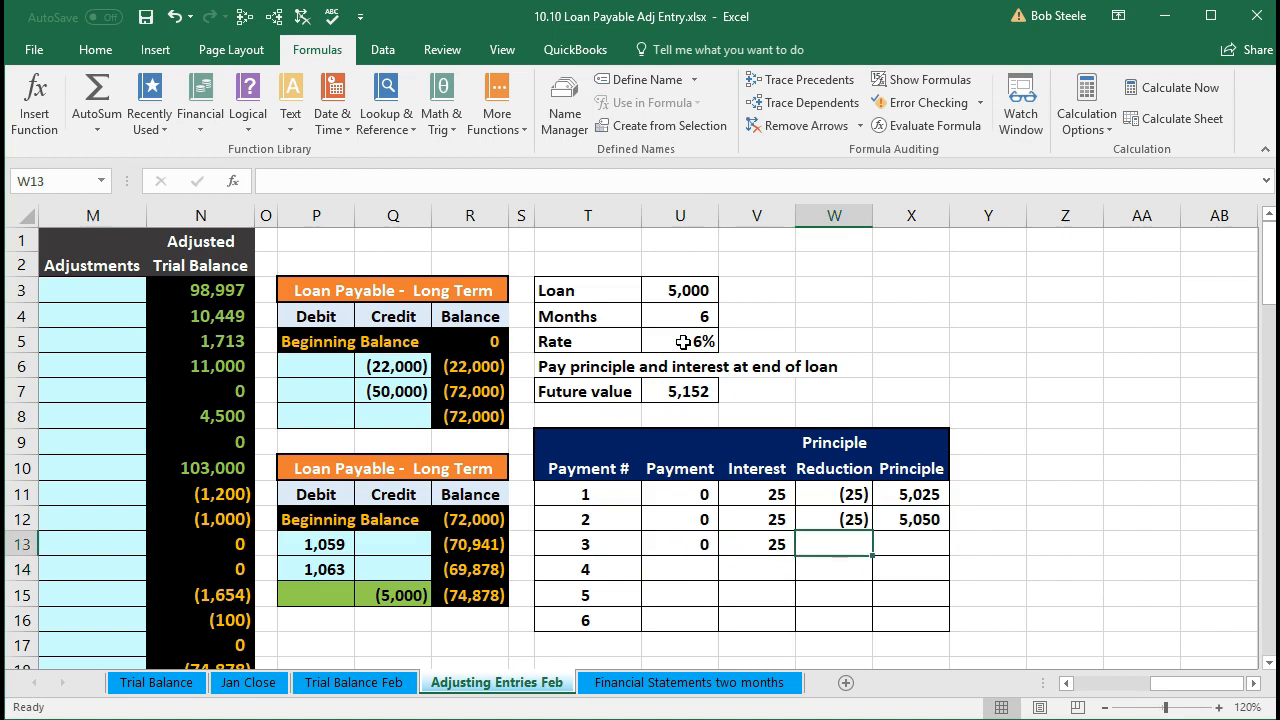
pyautogui.write('=')
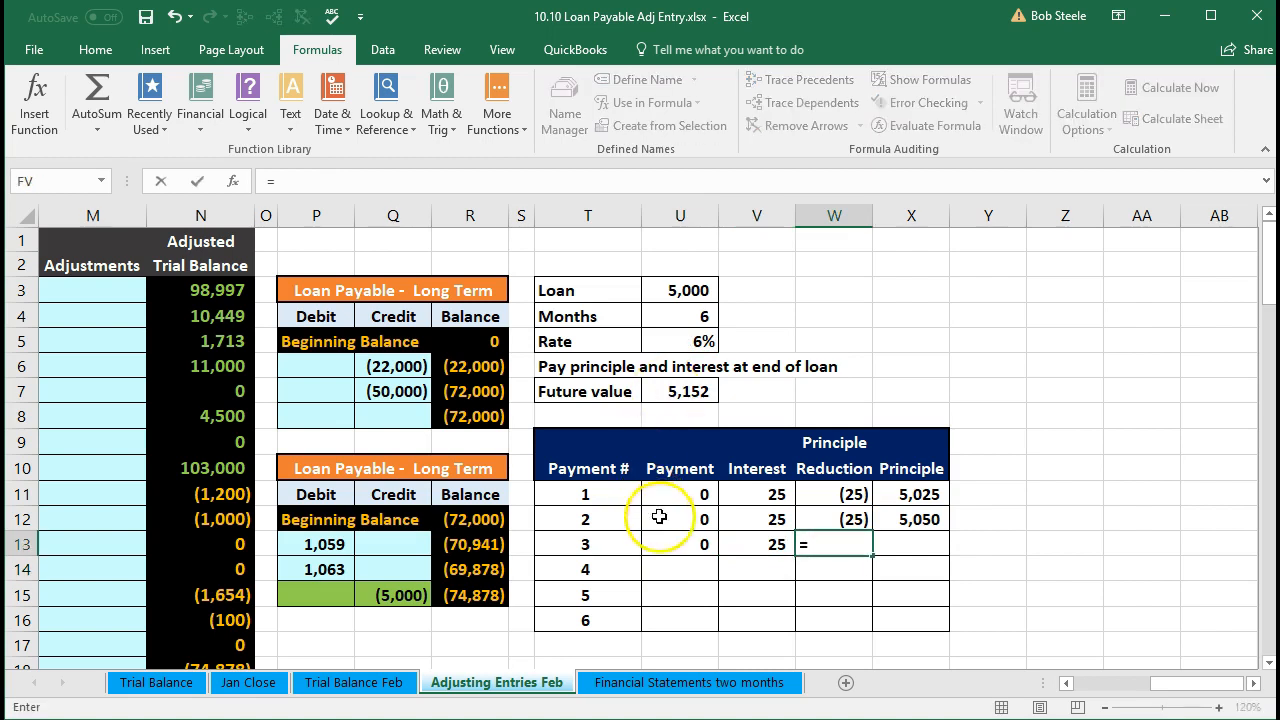
pyautogui.click(676, 546)
pyautogui.write('-')
pyautogui.click(772, 546)
pyautogui.press('Tab')
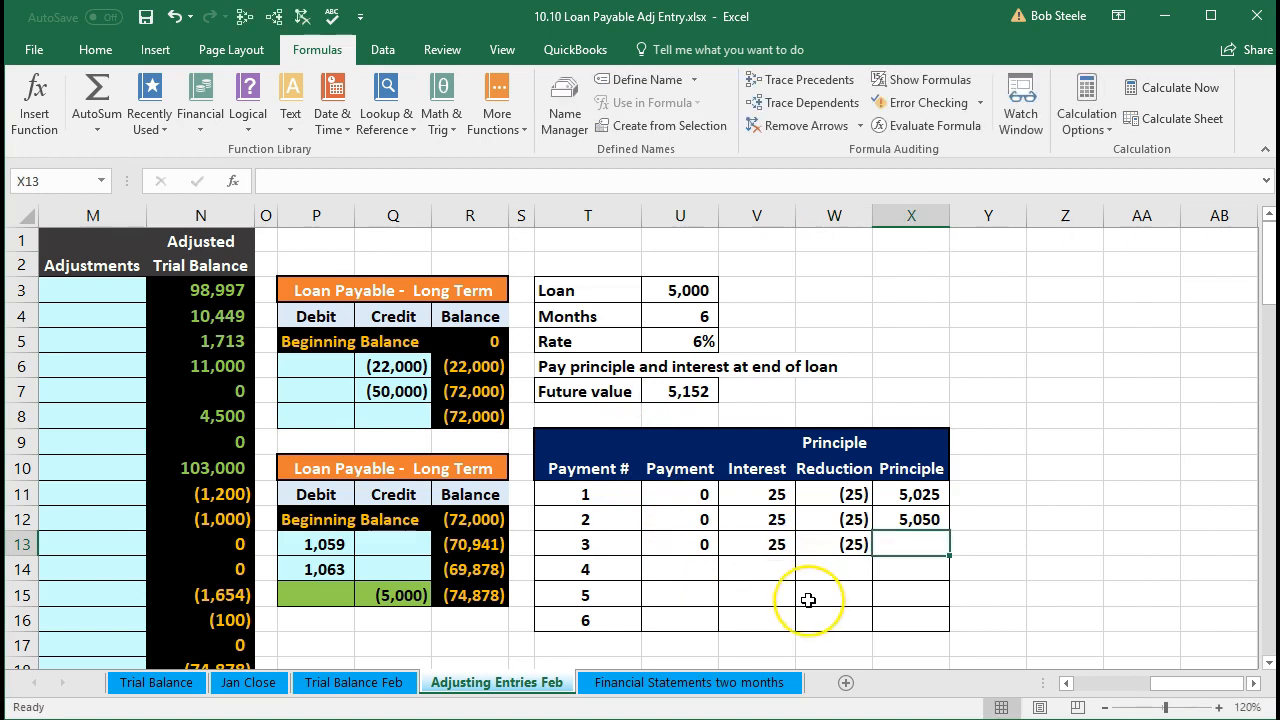
# Calculate the principle balance after payment 3 in X13 with the formula =X12-W13
pyautogui.write('=')
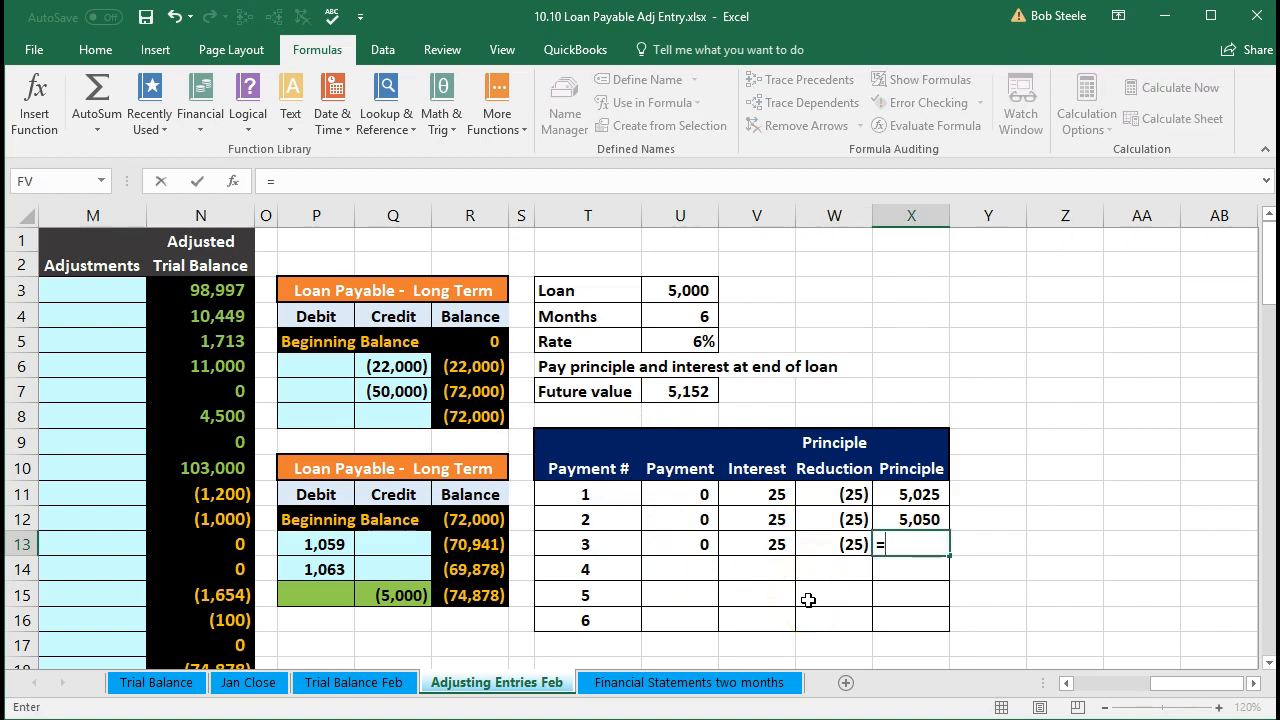
pyautogui.click(896, 519)
pyautogui.write('-')
pyautogui.click(845, 544)
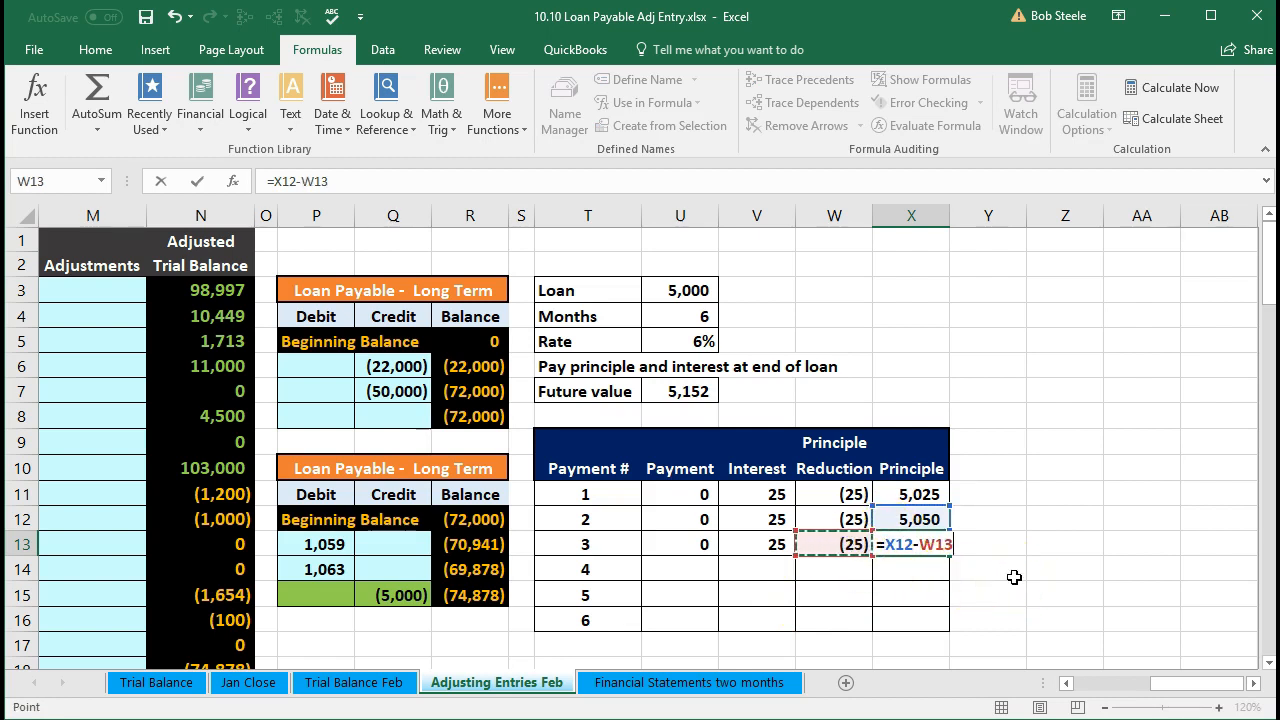
pyautogui.press('Return')
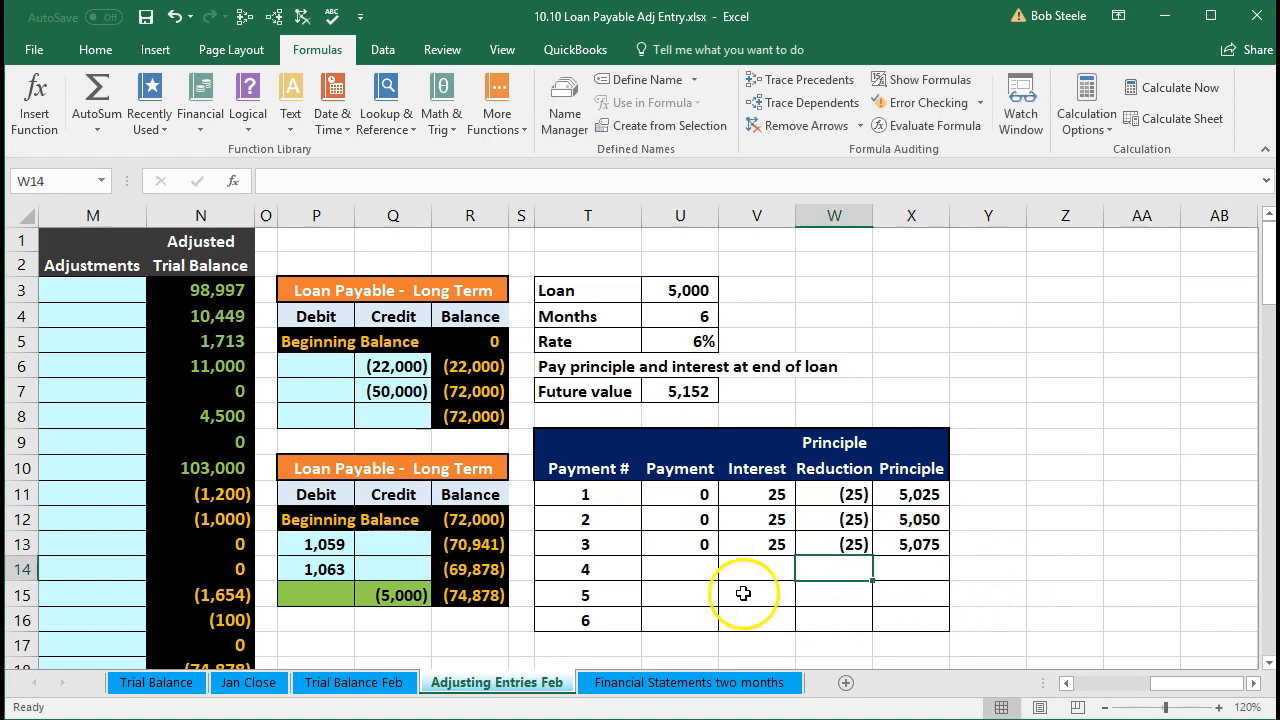
# Enter 0 as the payment for payment 4 in U14 and calculate its interest in V14 with =X13*U5/12
pyautogui.click(704, 569)
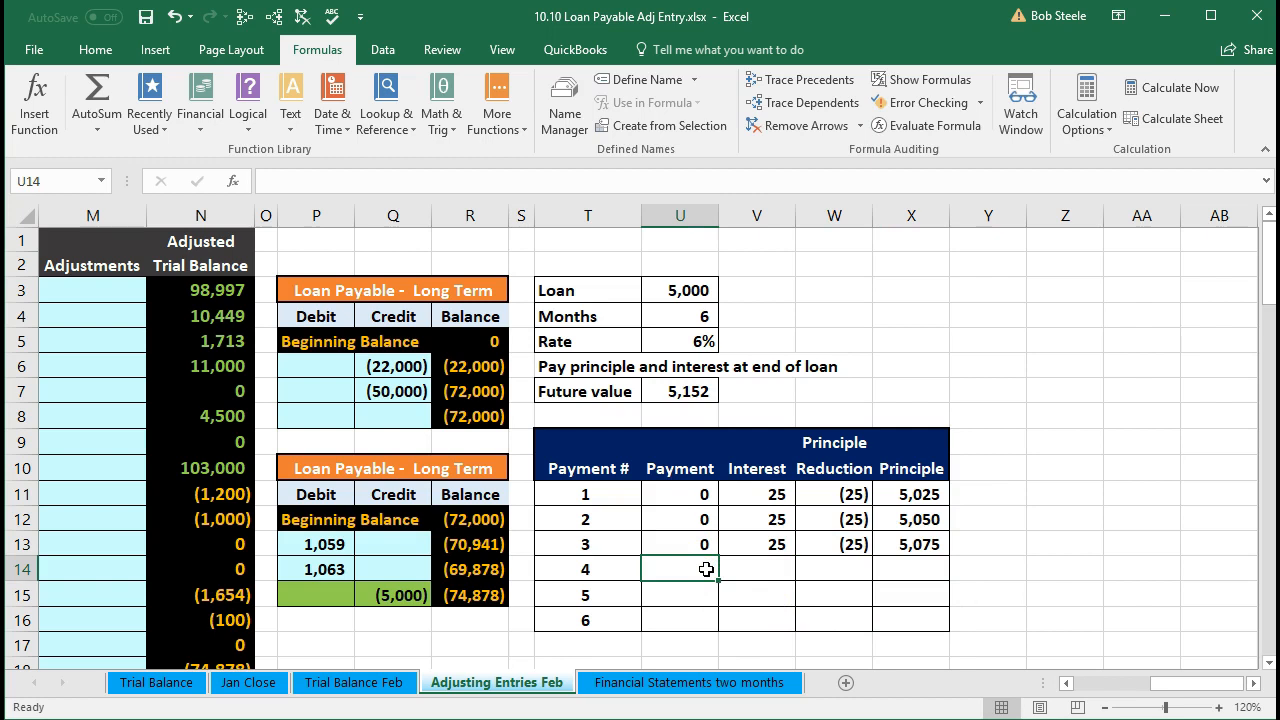
pyautogui.press('Right')
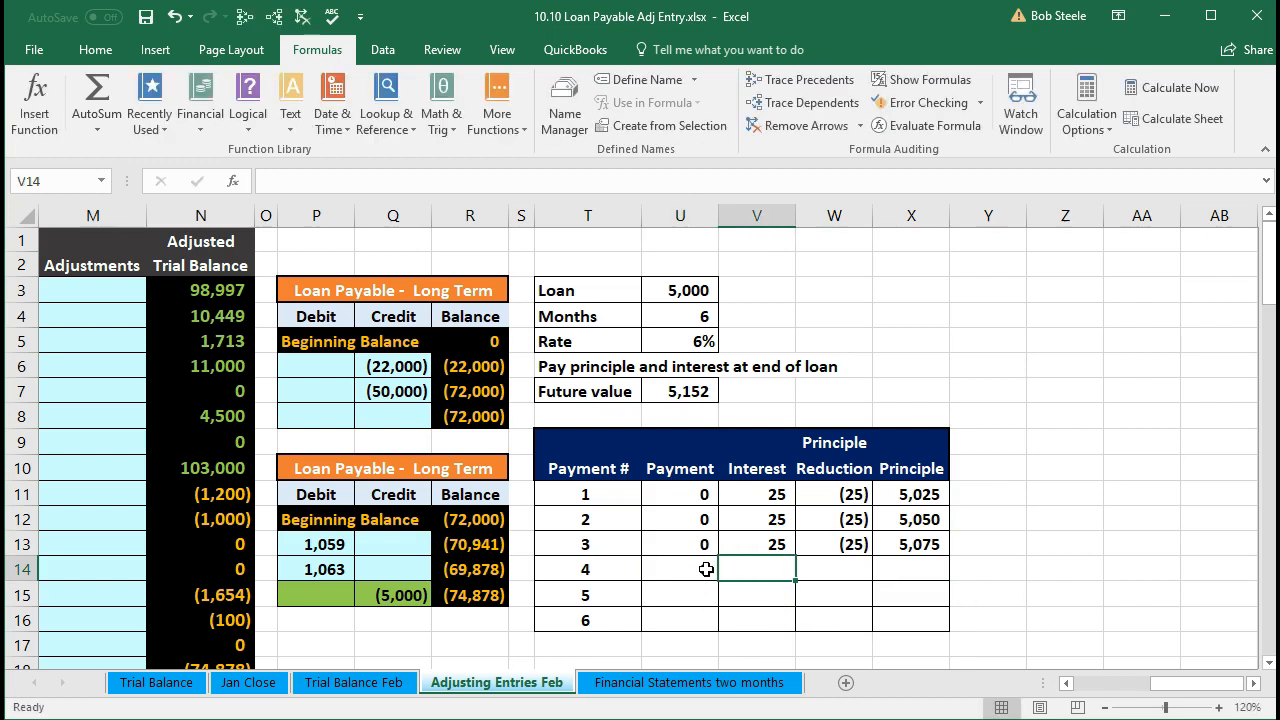
pyautogui.write('=')
pyautogui.click(907, 546)
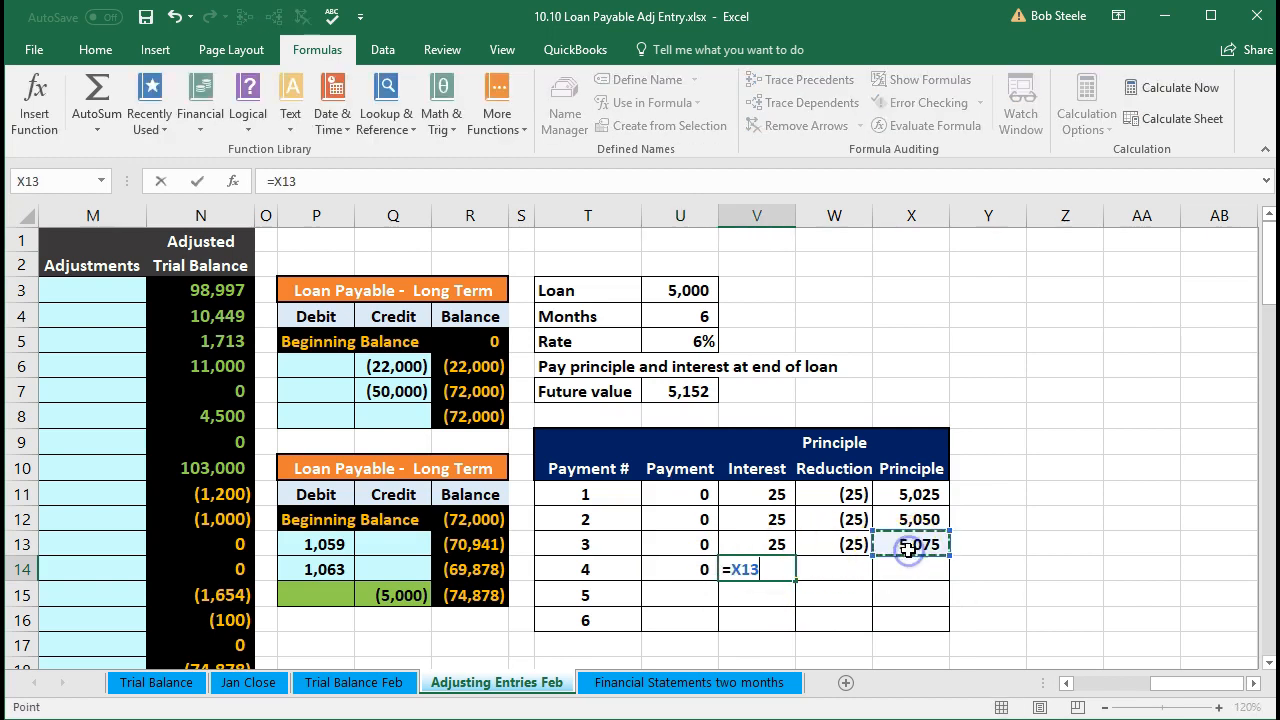
pyautogui.write('*')
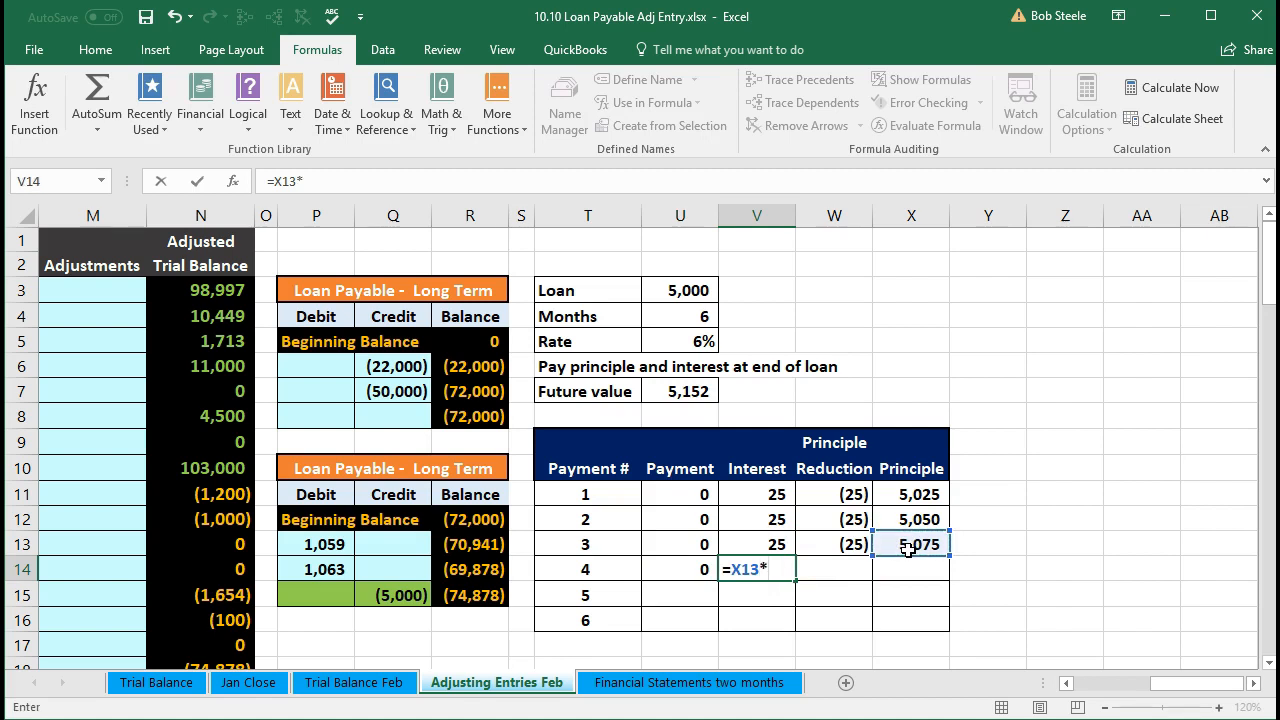
pyautogui.click(706, 341)
pyautogui.write('/12')
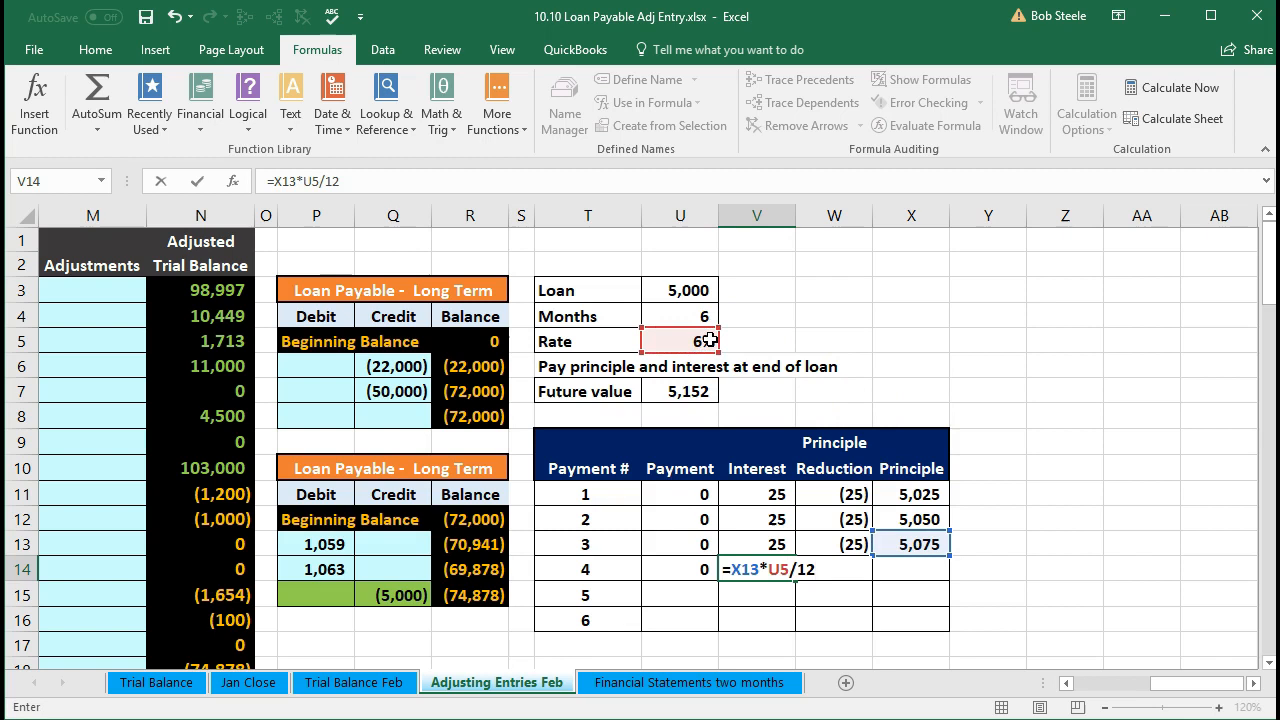
pyautogui.press('Tab')
# Calculate payment 4's principle reduction in W14 as the payment in U14 minus the interest in V14
pyautogui.write('=')
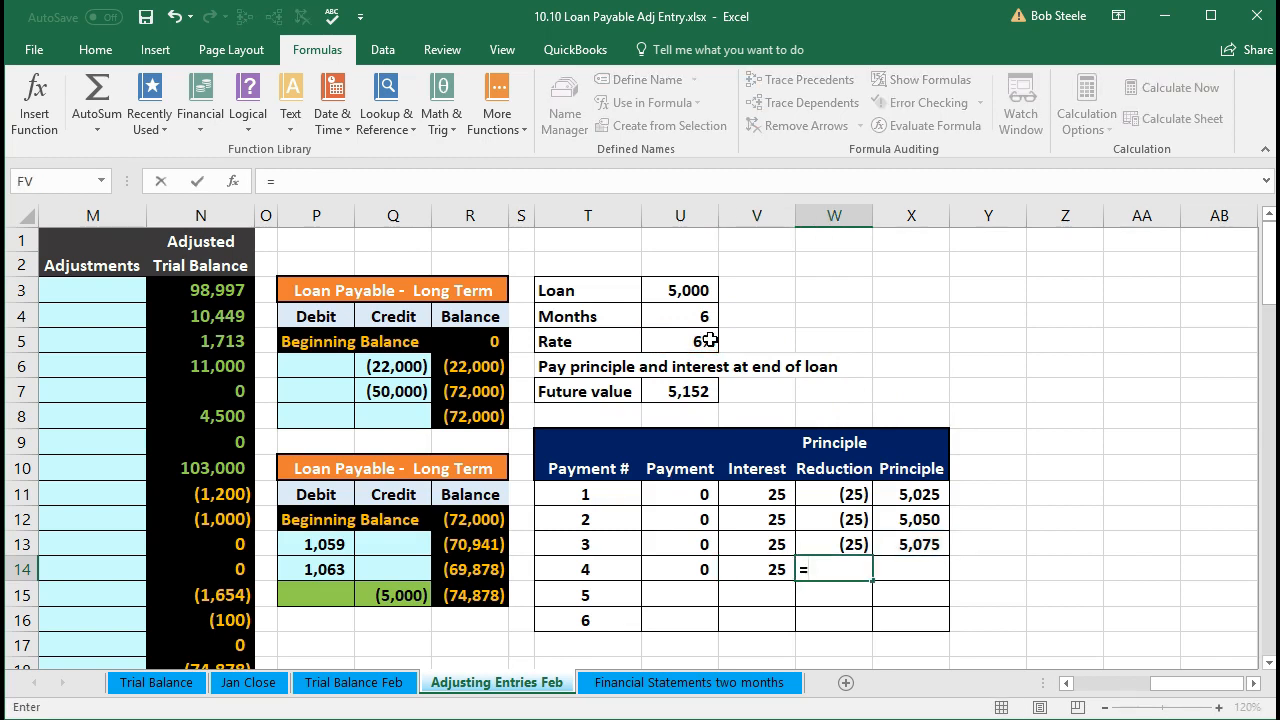
pyautogui.click(685, 569)
pyautogui.write('-')
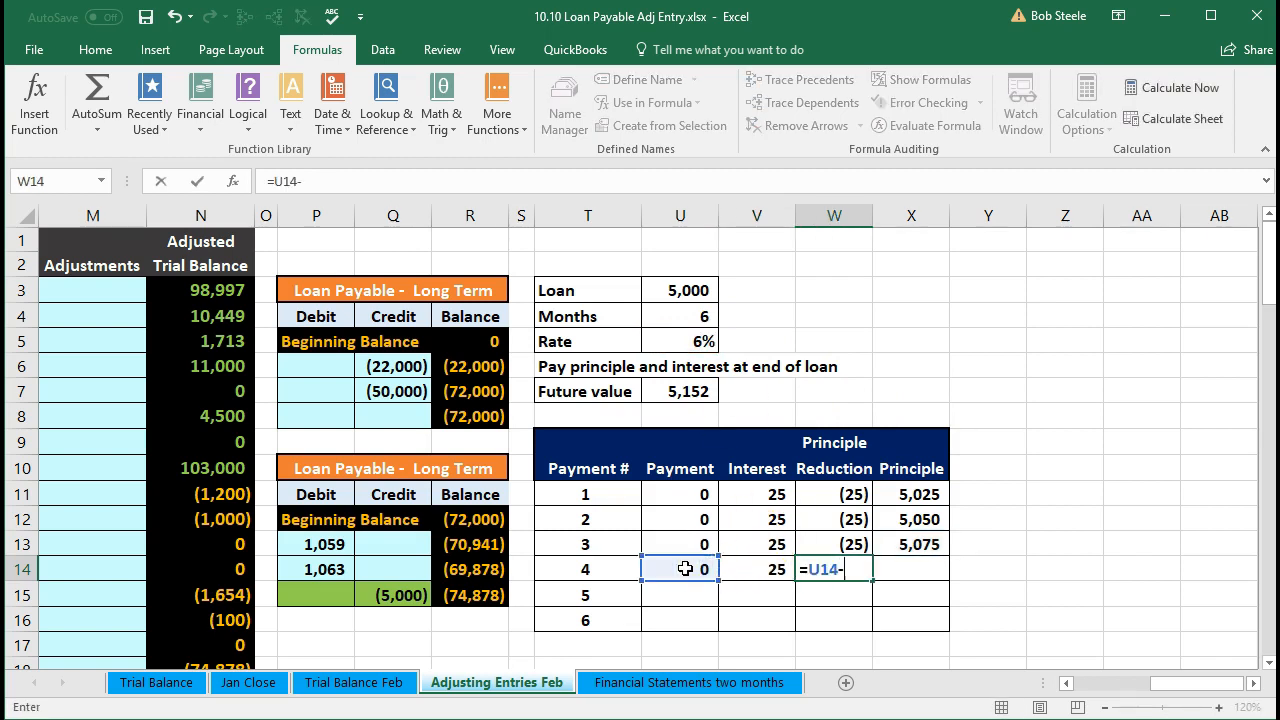
pyautogui.click(745, 570)
pyautogui.press('Tab')
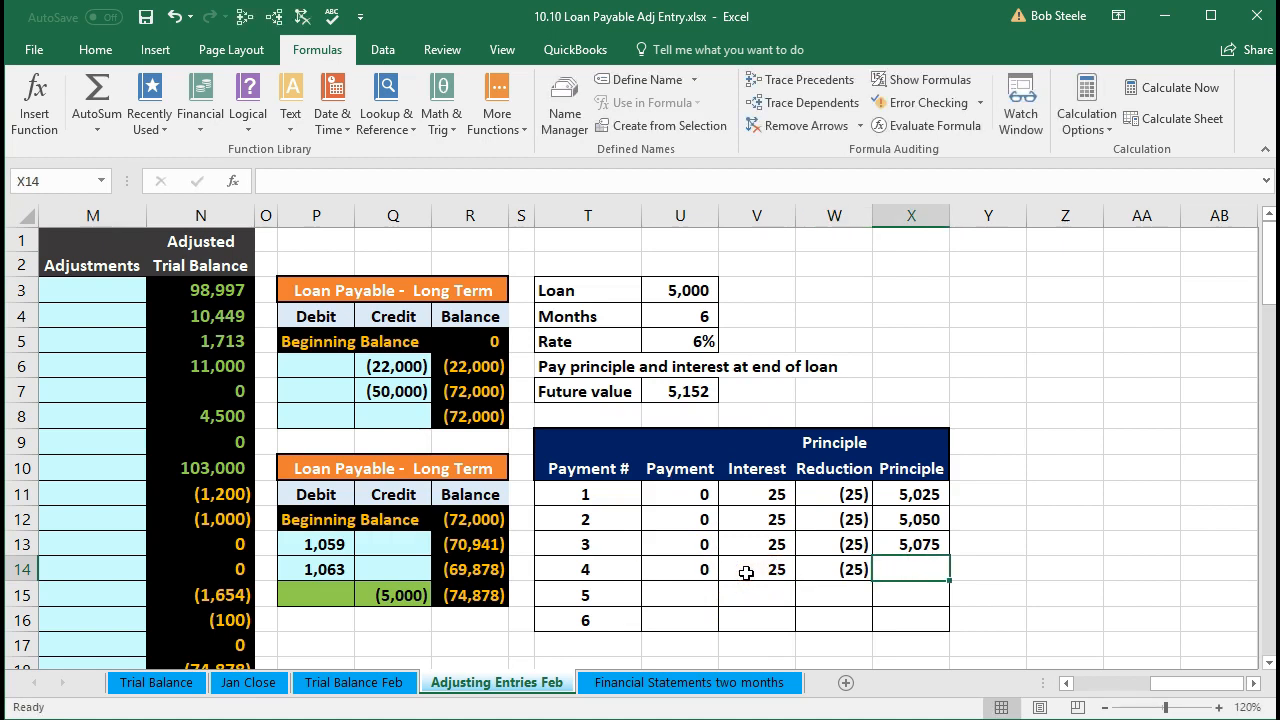
# Calculate the principle balance after payment 4 in X14 with the formula =X13-W14
pyautogui.write('=')
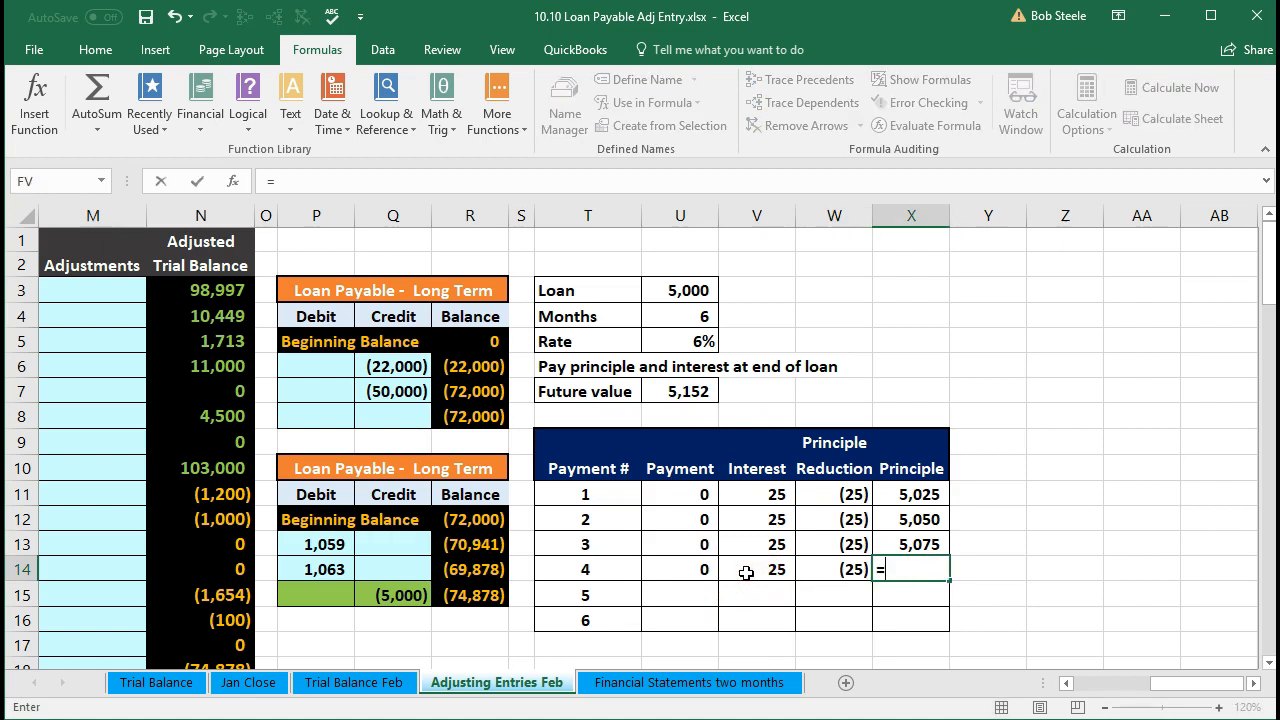
pyautogui.click(903, 546)
pyautogui.write('-')
pyautogui.click(835, 570)
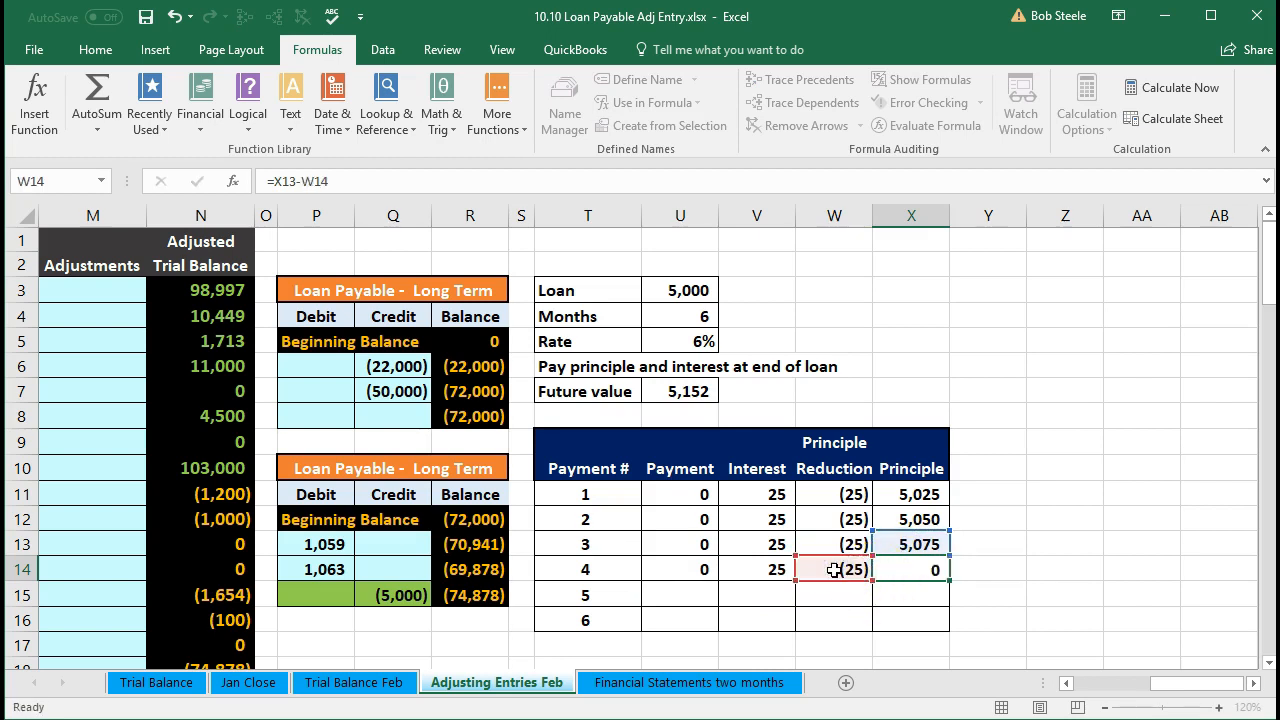
# Finish payment 4's principle balance formula =X13-W14 in X14
pyautogui.press('Return')
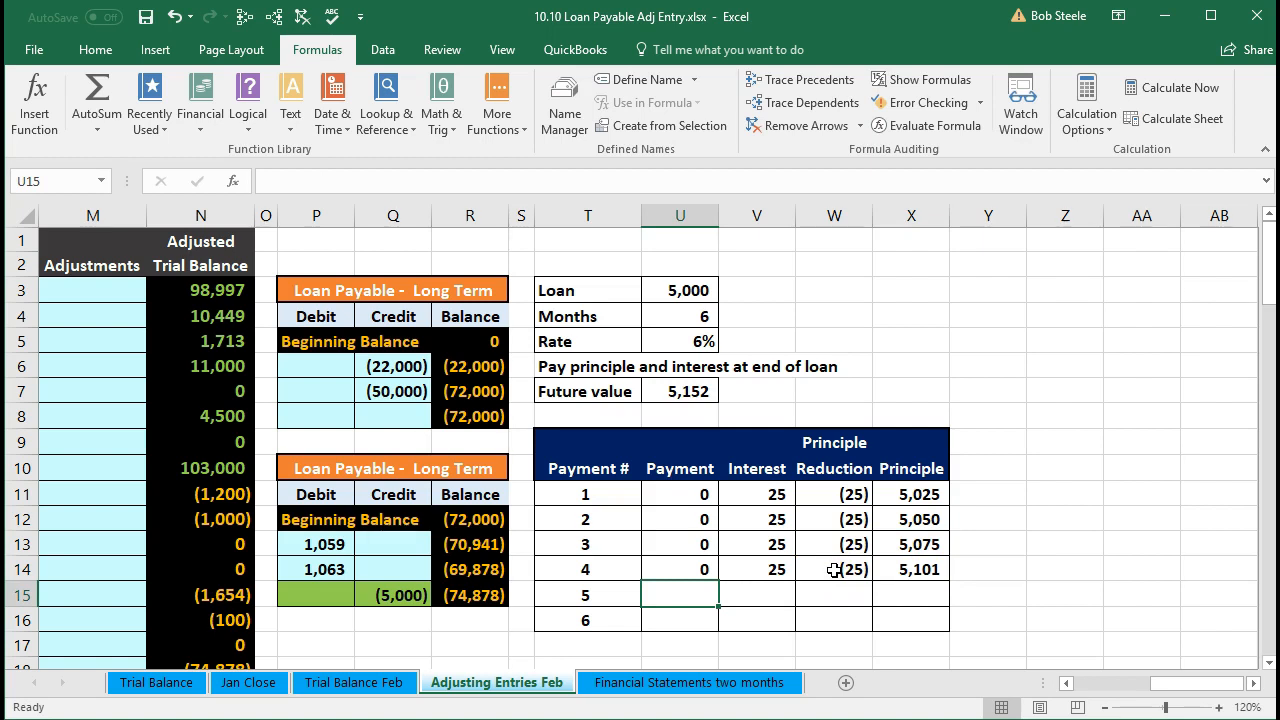
# Try to fill payment 4's row U14:X14 down to payment 5 and enter 0 as the payment in U15
pyautogui.moveTo(705, 569); pyautogui.dragTo(912, 570)
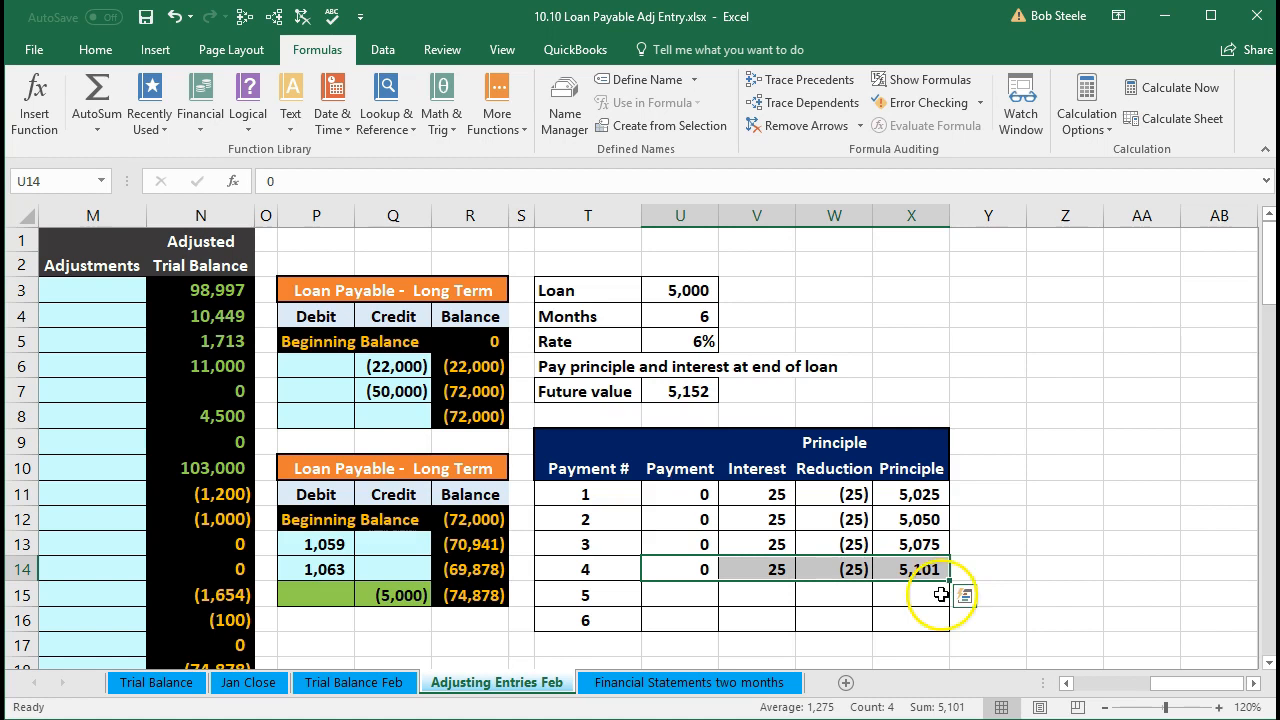
pyautogui.moveTo(690, 568); pyautogui.dragTo(940, 572)
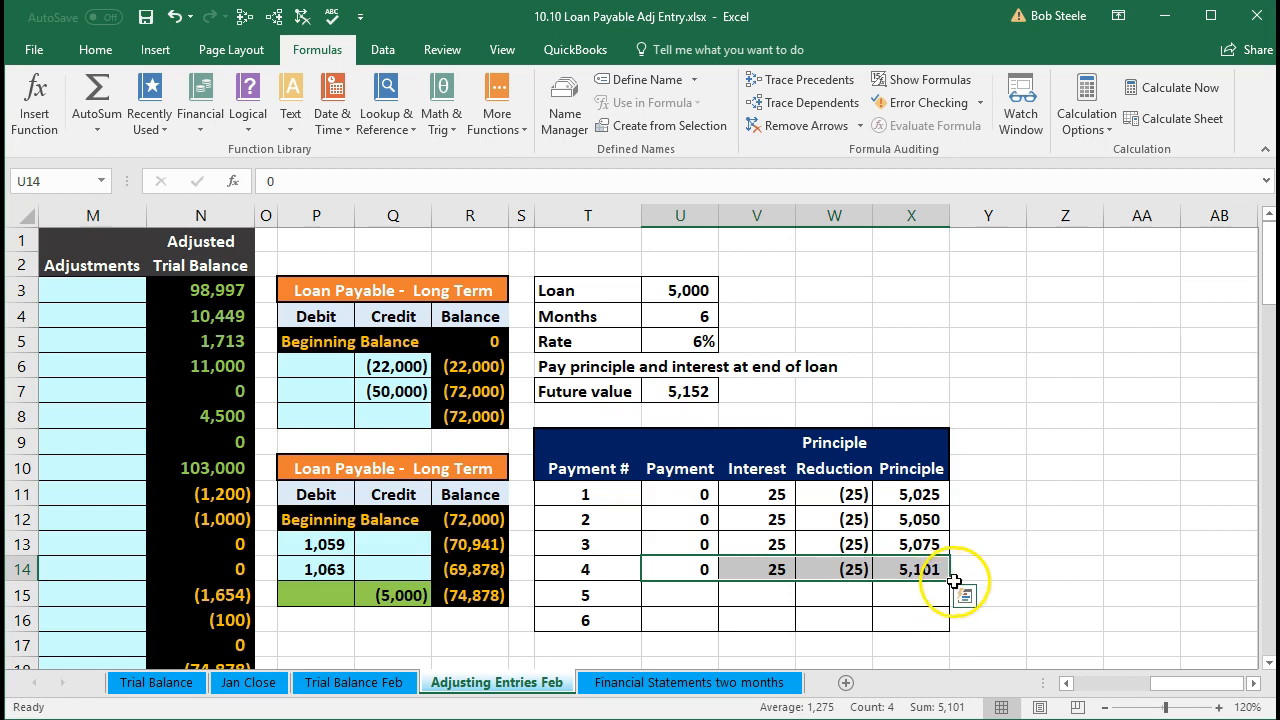
pyautogui.moveTo(950, 582); pyautogui.dragTo(950, 598)
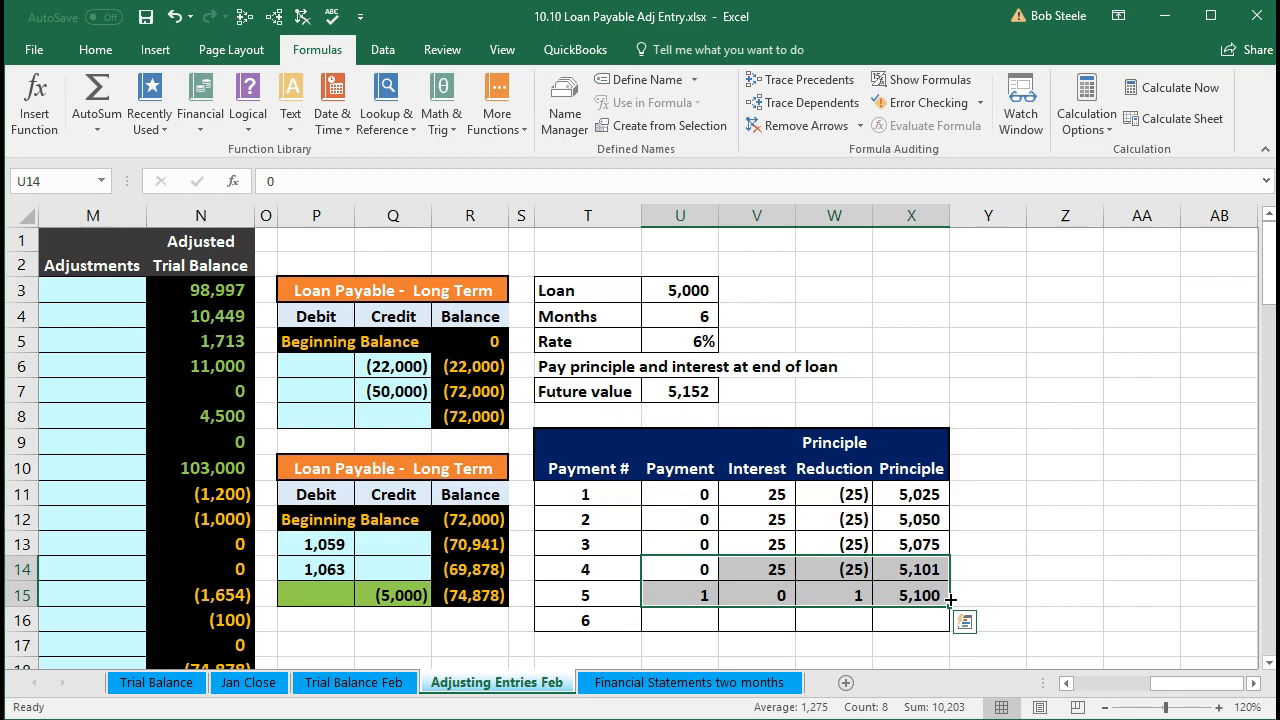
pyautogui.click(690, 594)
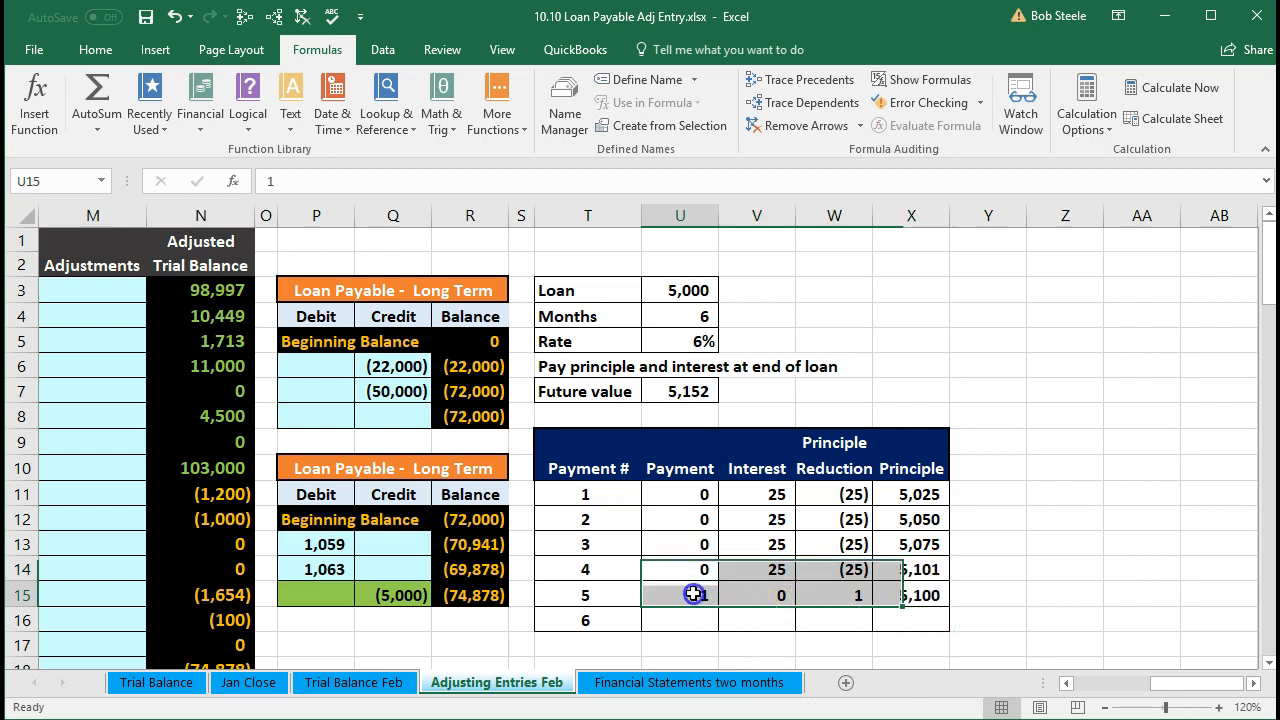
pyautogui.write('0')
pyautogui.press('Return')
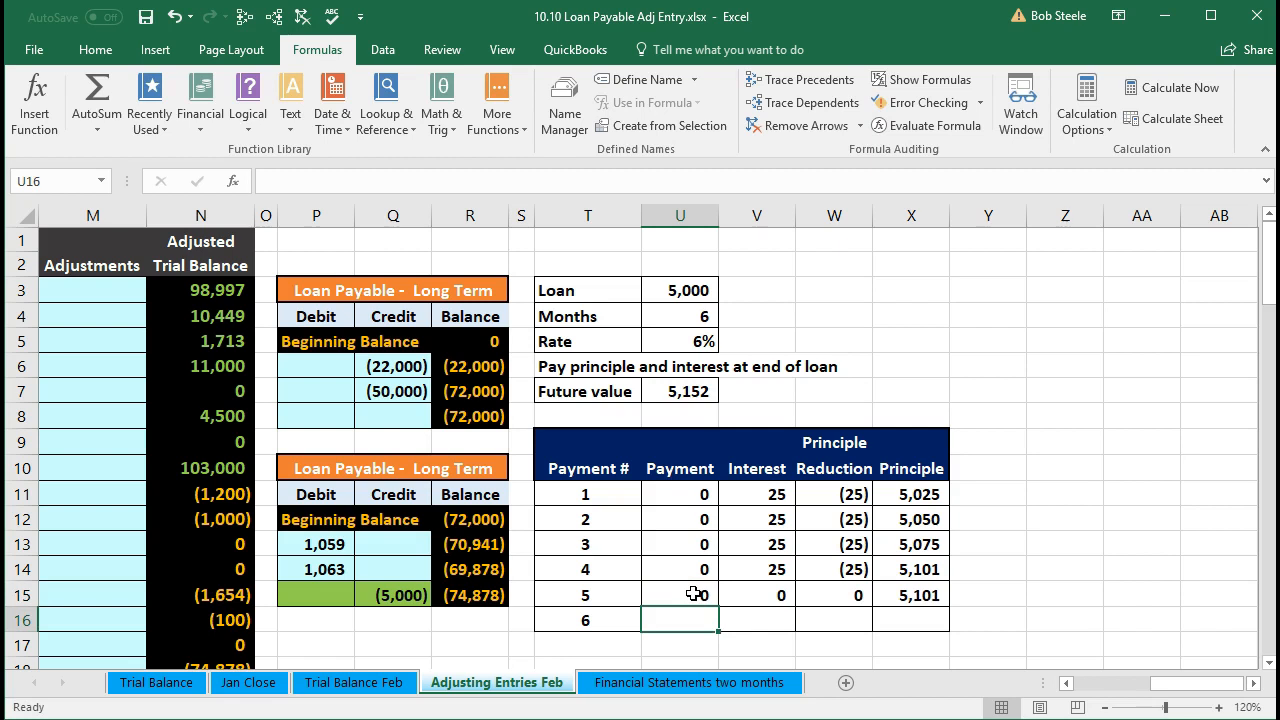
# Check which cells the copied payment 5 formulas in V15, W15 and X15 refer to
pyautogui.click(755, 595)
pyautogui.doubleClick(755, 595)
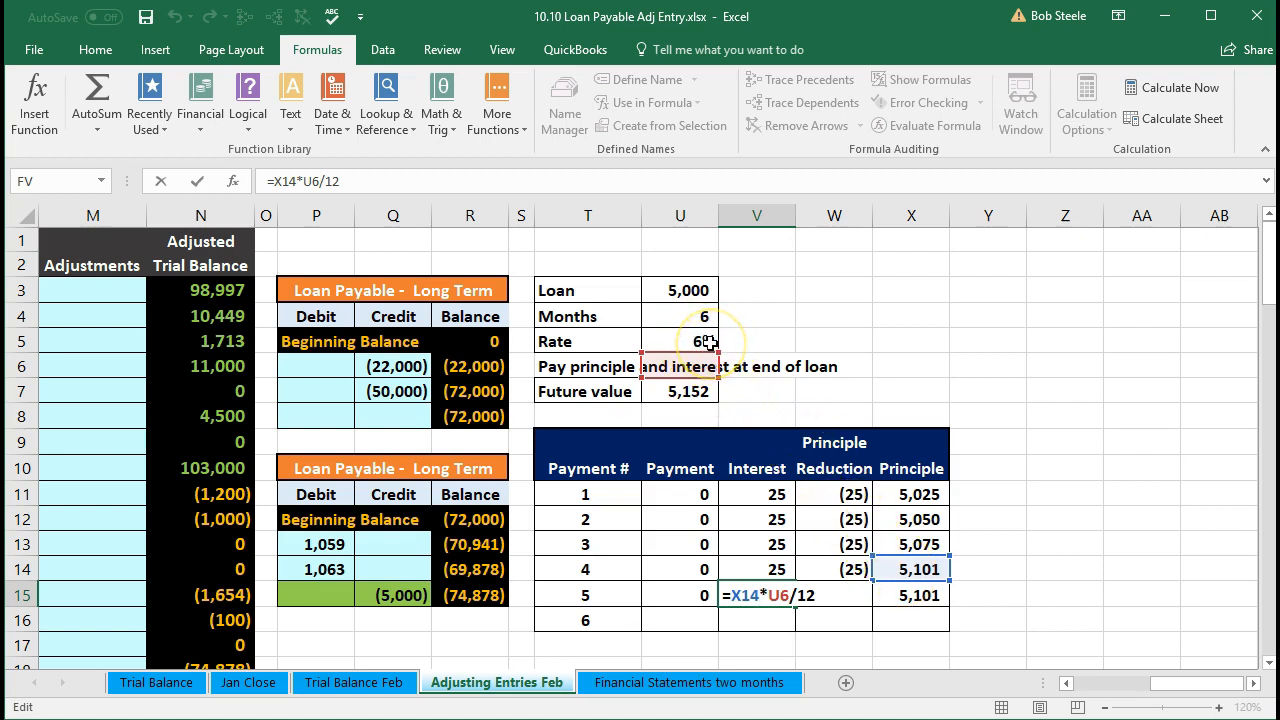
pyautogui.press('Tab')
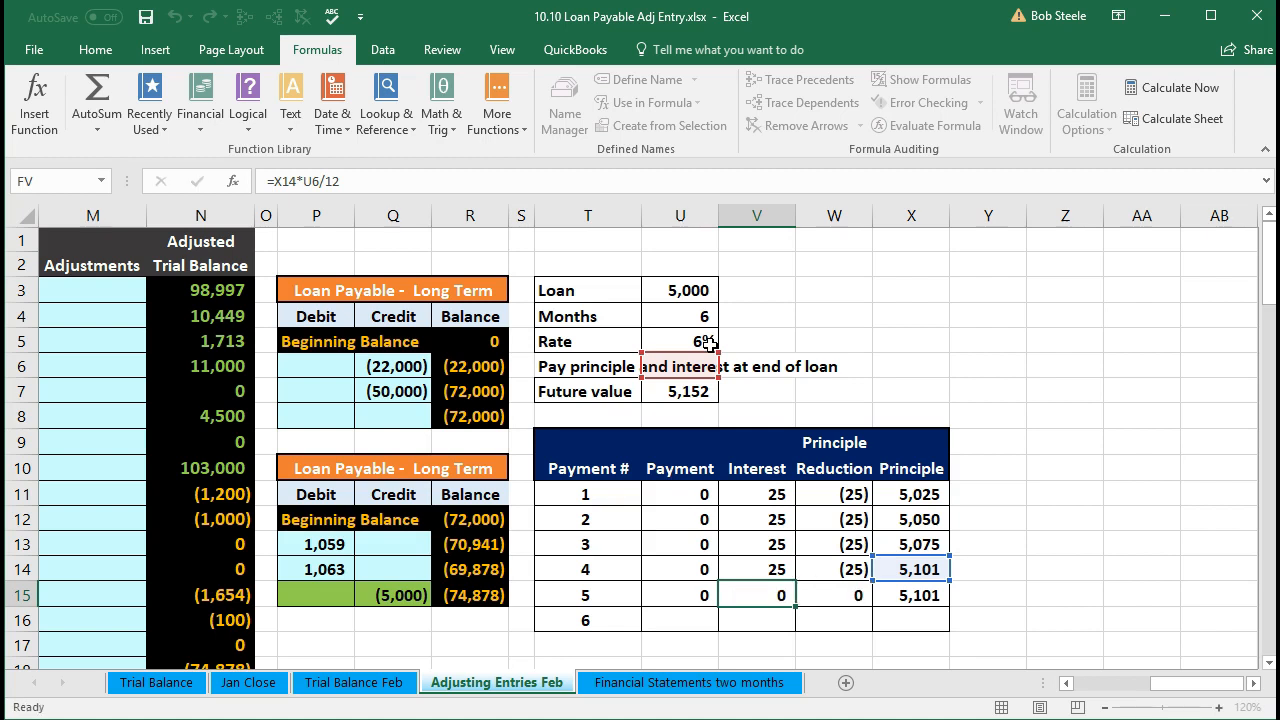
pyautogui.doubleClick(830, 593)
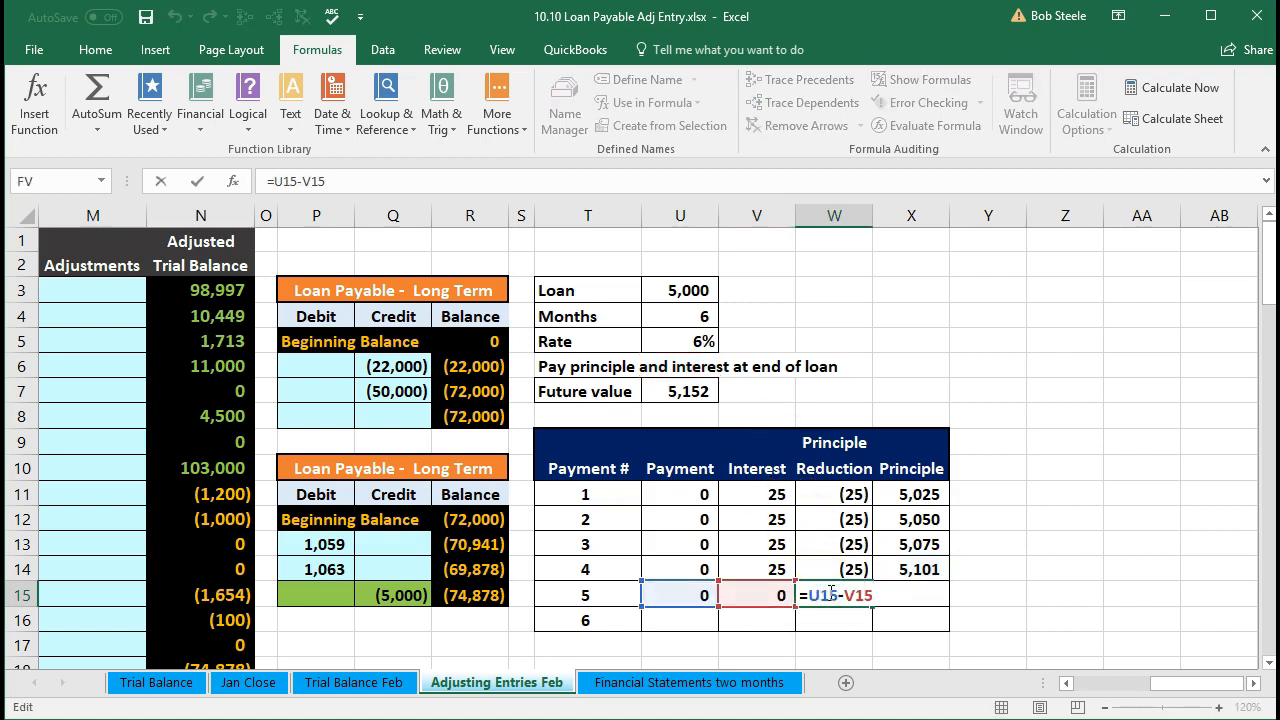
pyautogui.press('Tab')
pyautogui.doubleClick(898, 594)
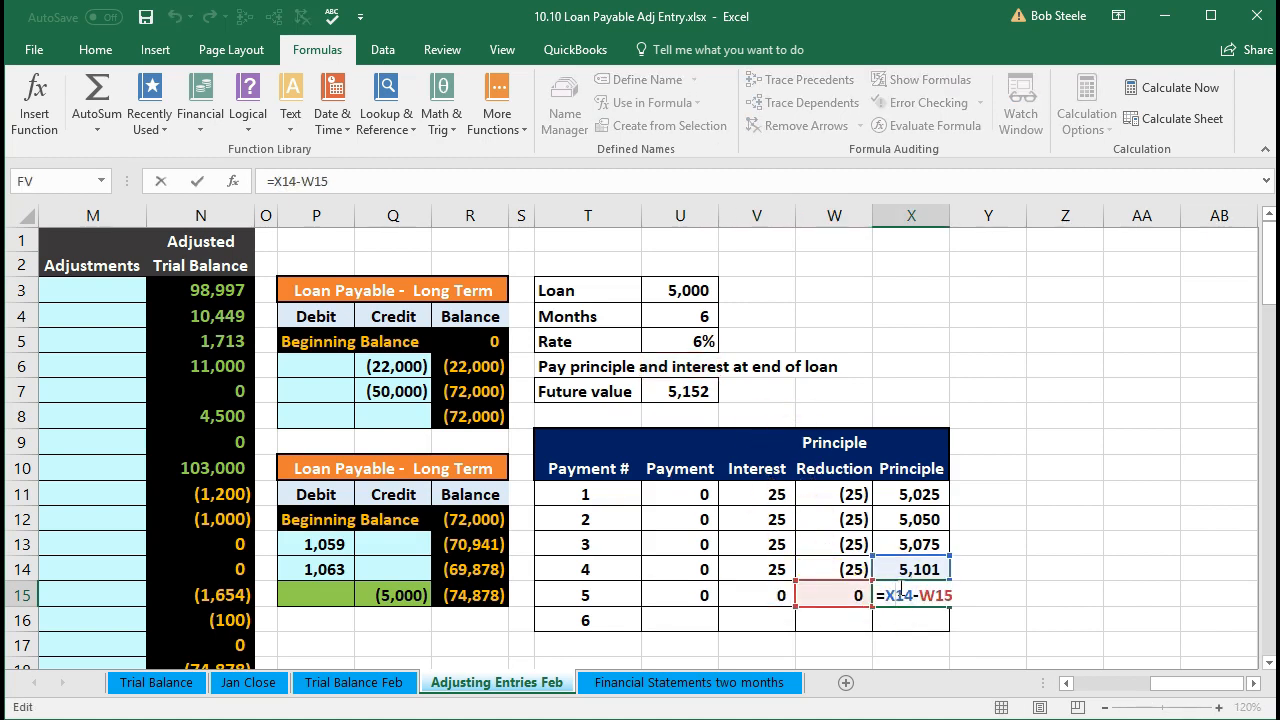
pyautogui.press('Return')
# Clear the copied payment 5 entries in U15:X15
pyautogui.moveTo(710, 594); pyautogui.dragTo(897, 594)
pyautogui.press('Delete')
pyautogui.click(826, 600)
# Make the rate reference absolute in payment 4's interest formula in V14, giving =X13*$U$5/12
pyautogui.doubleClick(752, 570)
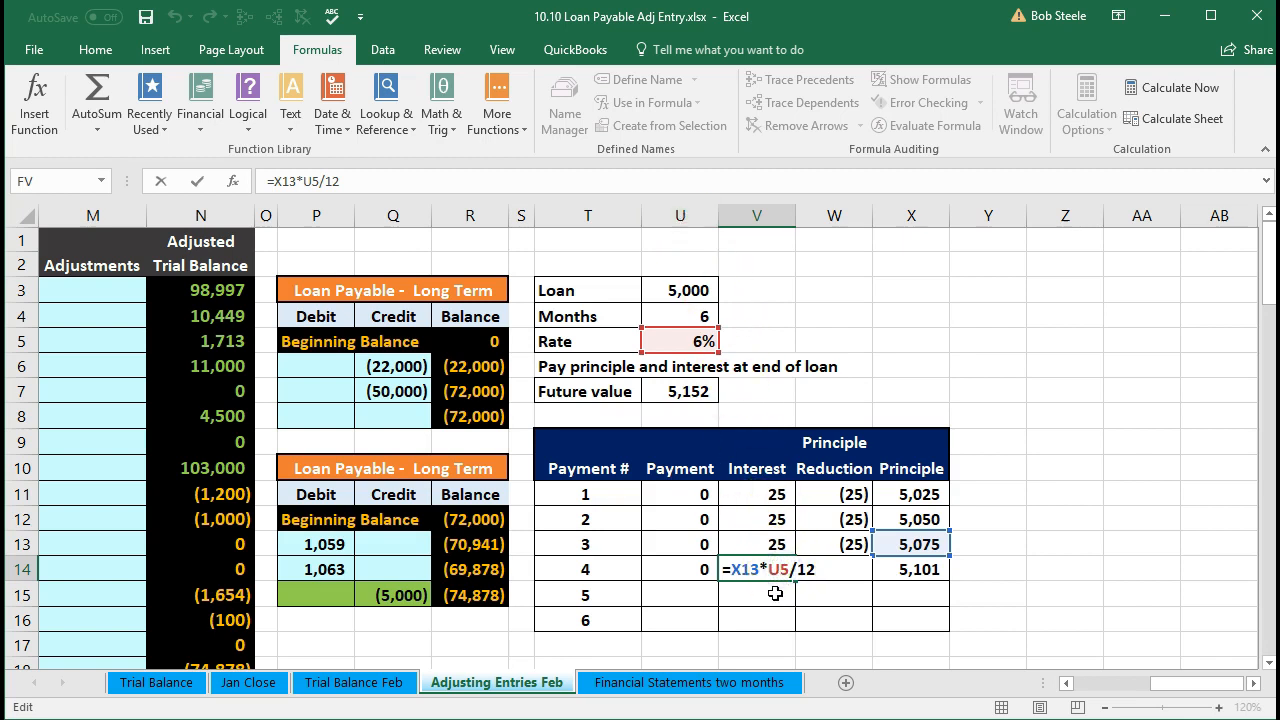
pyautogui.write('$U')
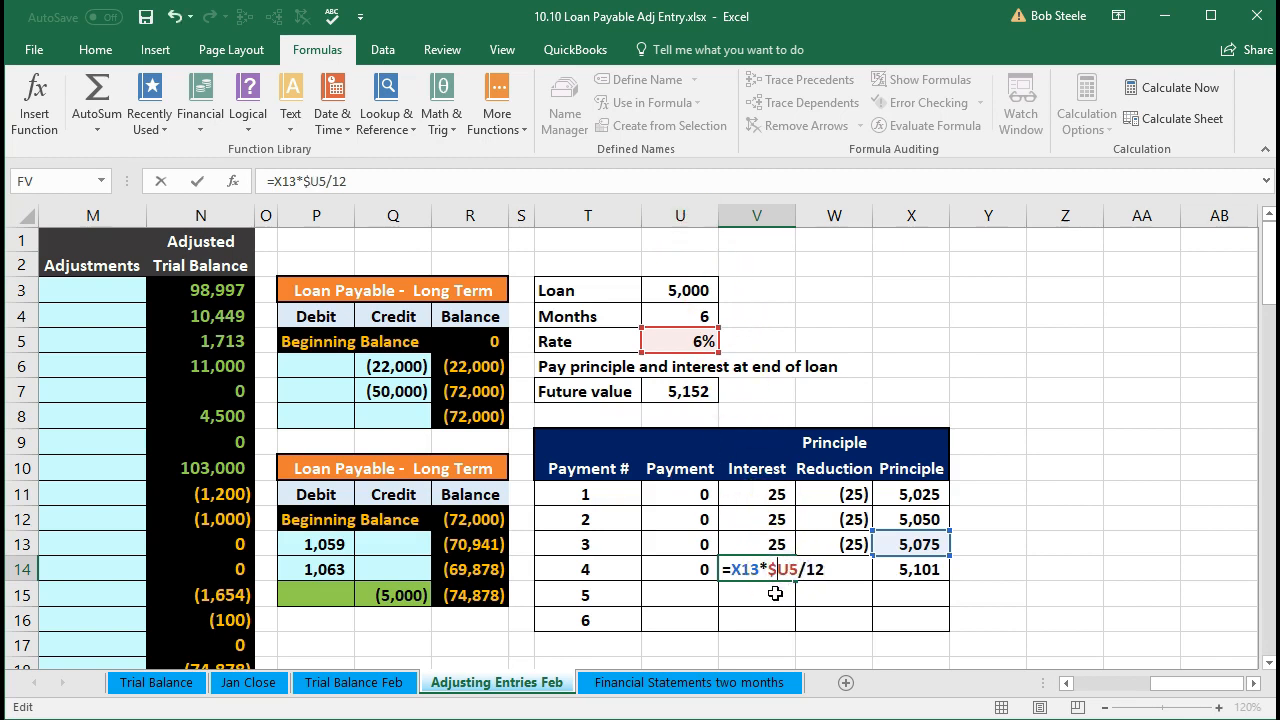
pyautogui.write('$')
pyautogui.press('Return')
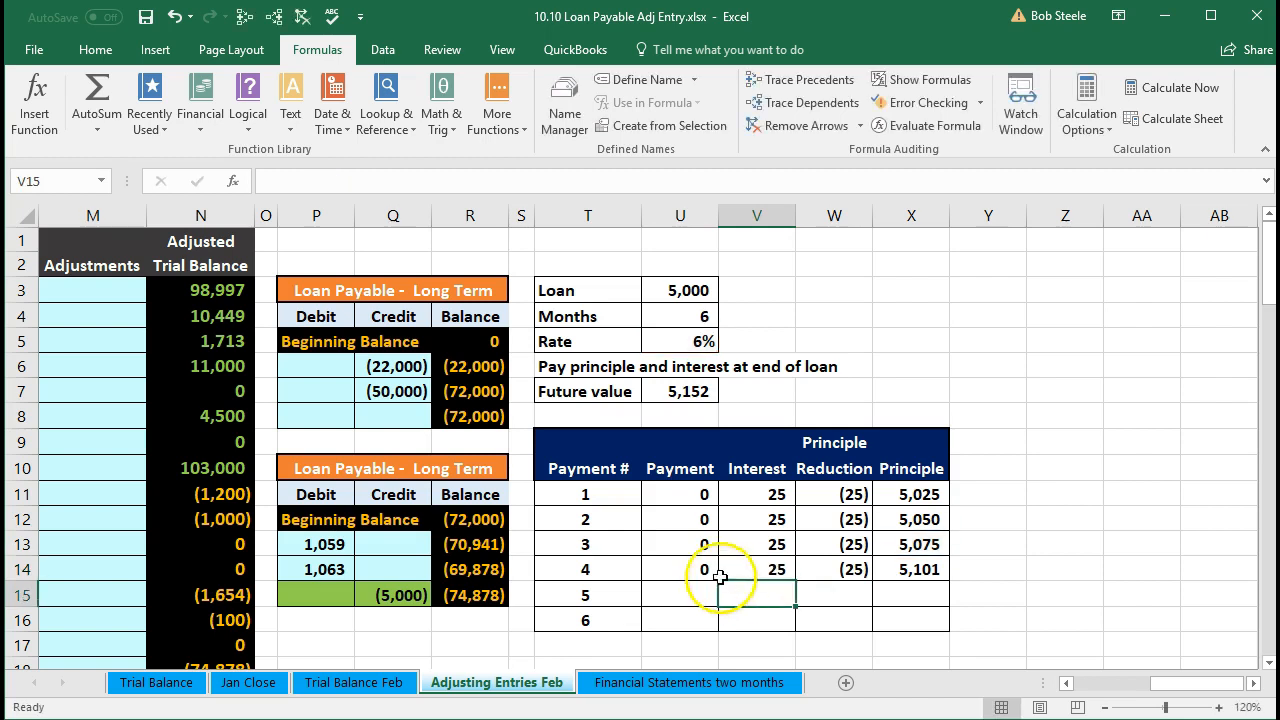
# Fill payment 4's row U14:X14 down to row 15 for payment 5 and set its payment in U15 to 0
pyautogui.moveTo(683, 569); pyautogui.dragTo(905, 569)
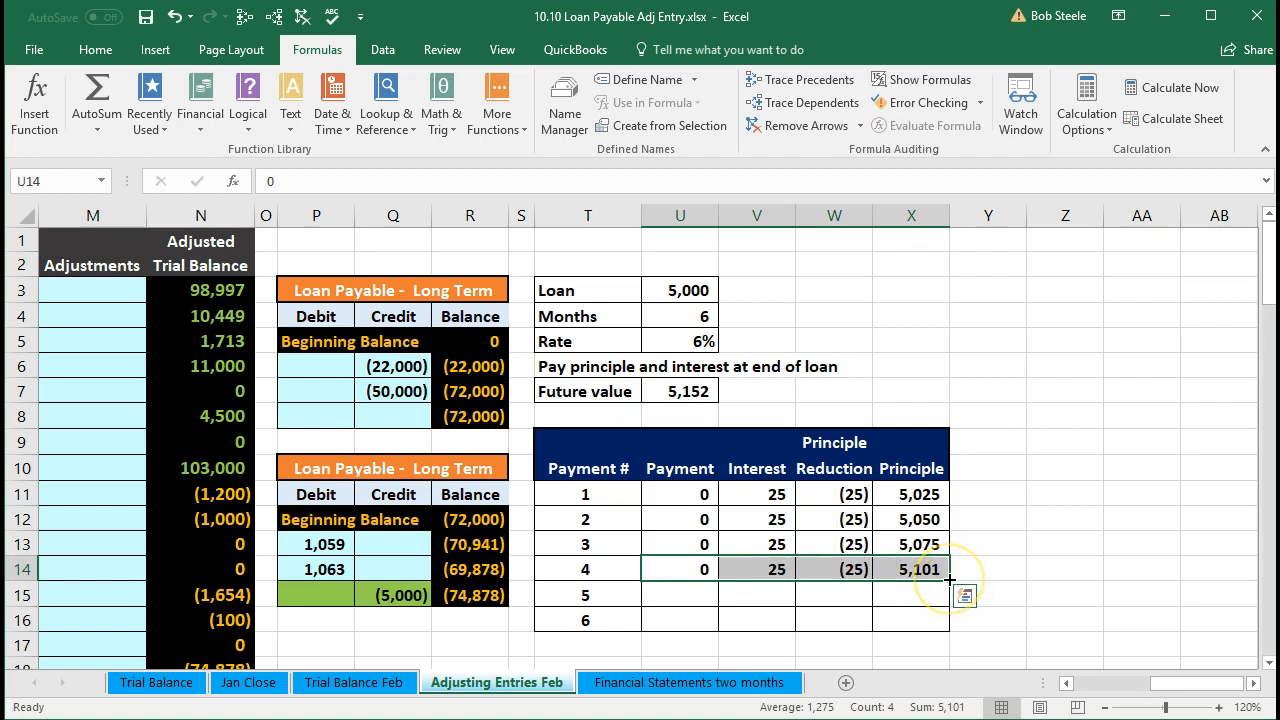
pyautogui.moveTo(949, 579); pyautogui.dragTo(949, 604)
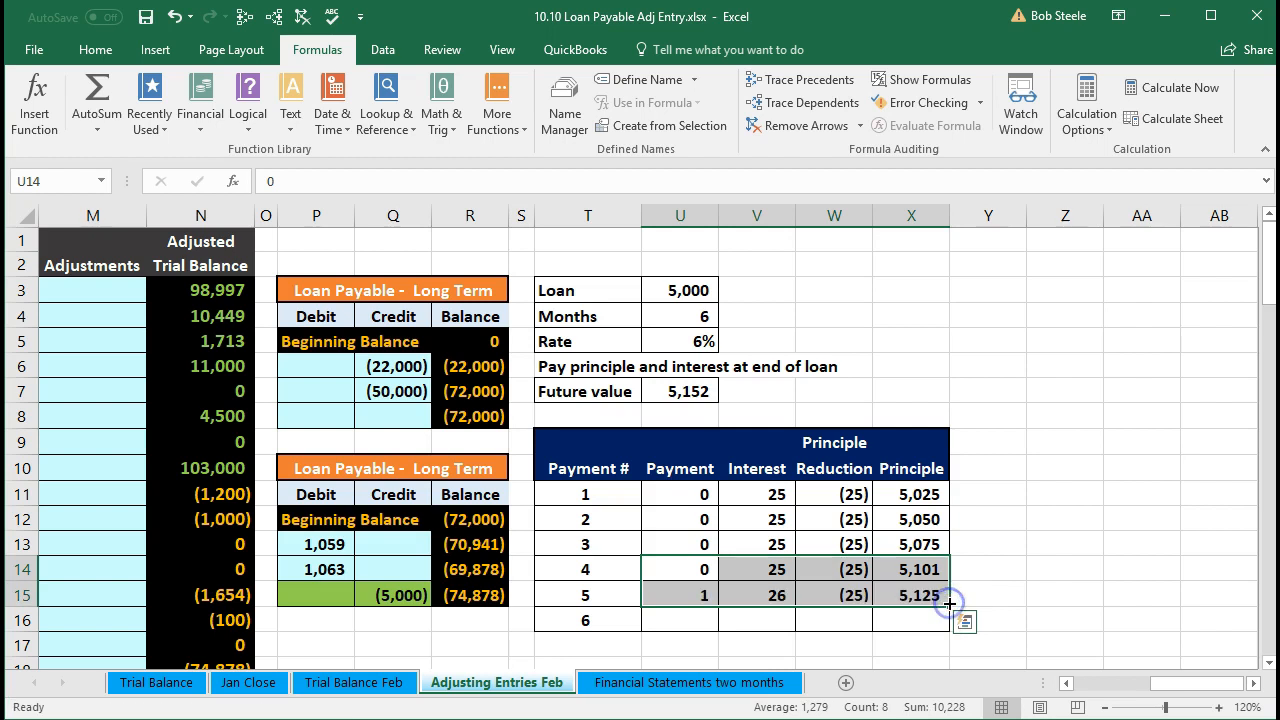
pyautogui.click(701, 591)
pyautogui.write('0')
pyautogui.press('Return')
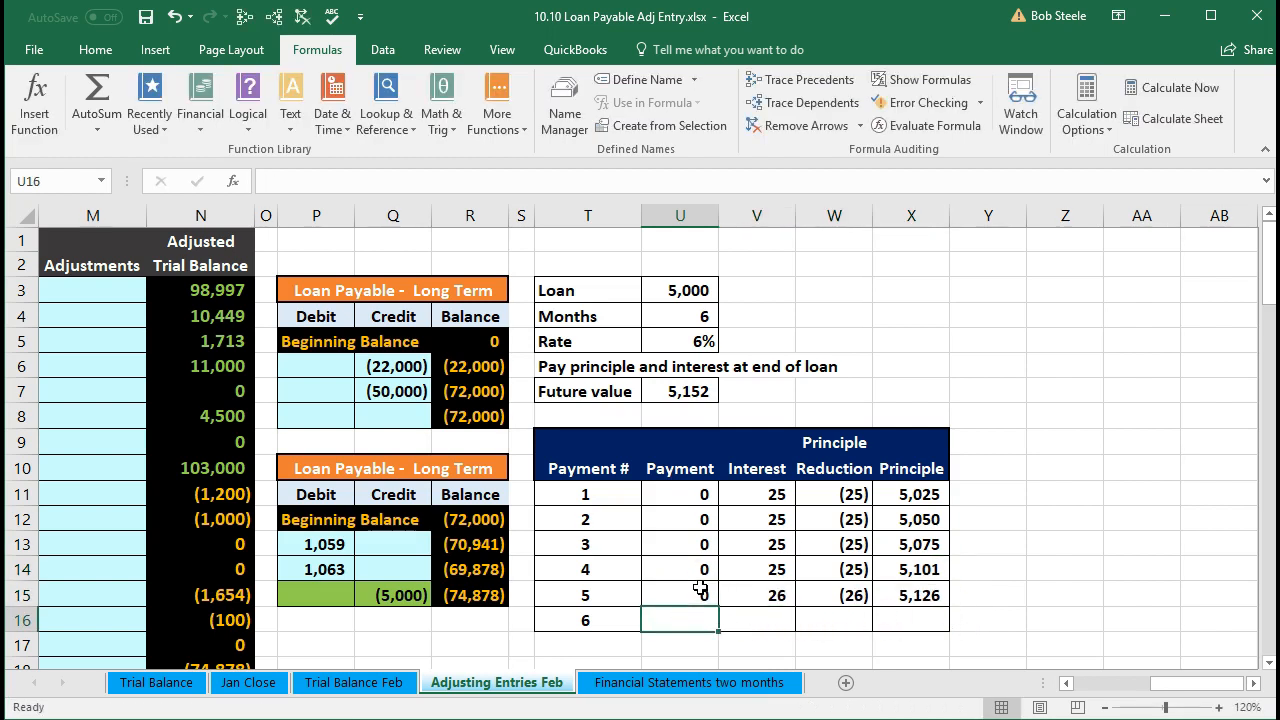
# Check that payment 5's interest formula in V15 refers to the prior principle balance and the rate in U5
pyautogui.click(753, 595)
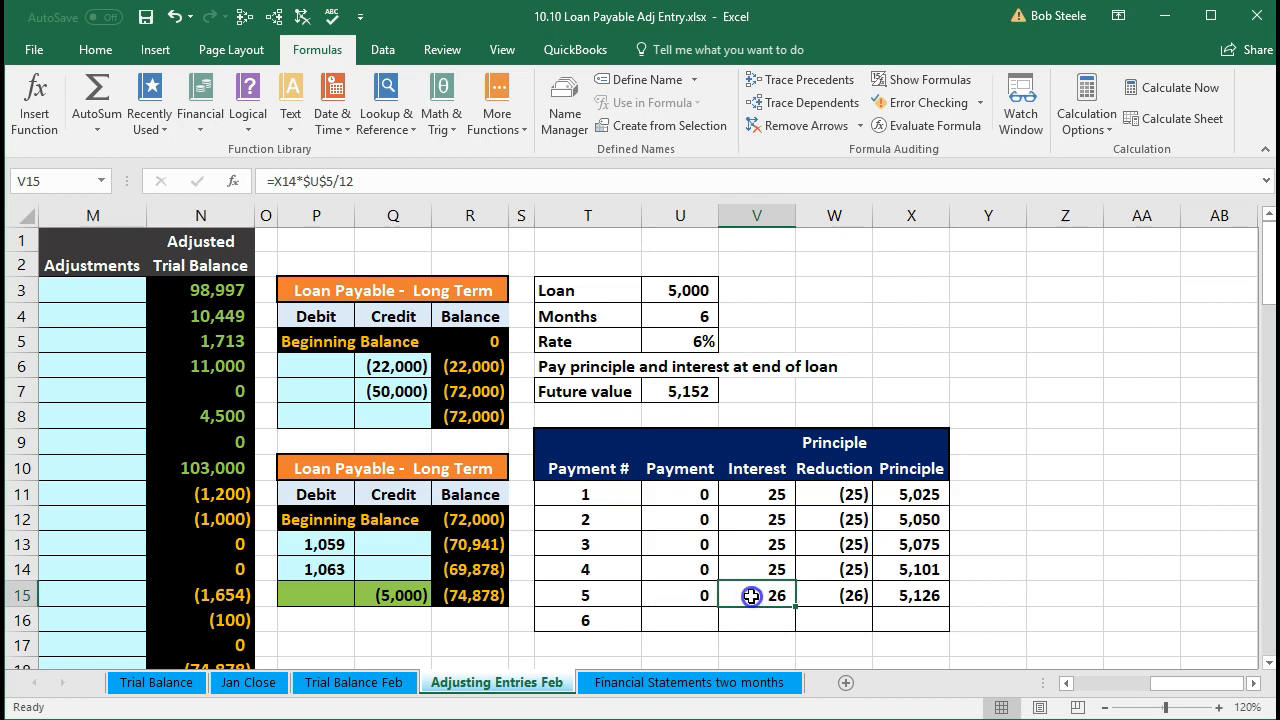
pyautogui.doubleClick(752, 595)
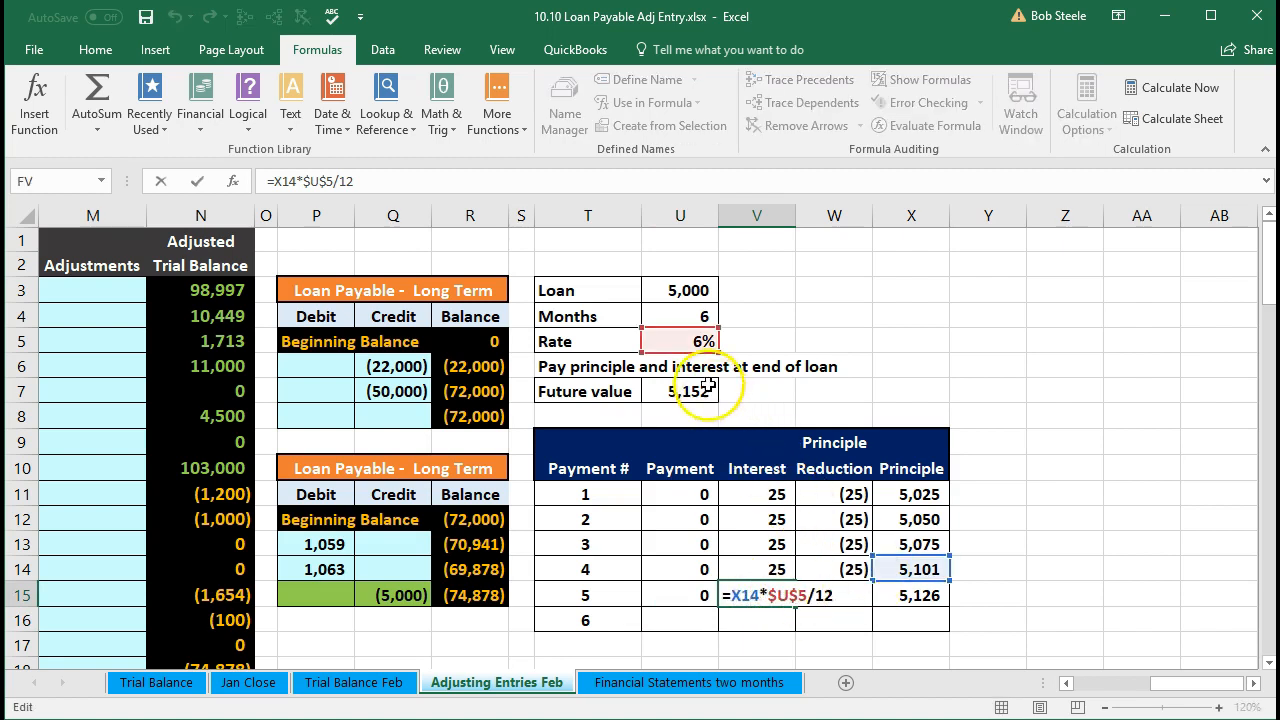
pyautogui.press('Return')
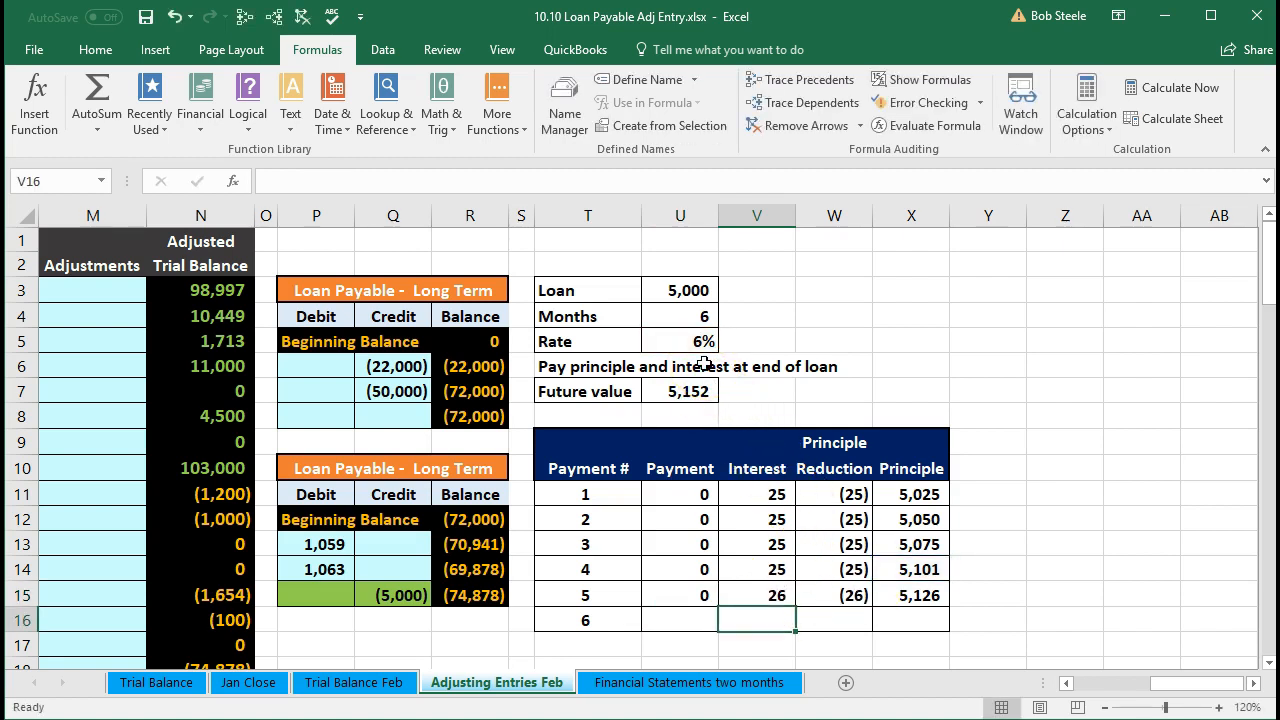
# Fill payment 5's row U15:X15 down to row 16 for payment 6 and set its payment in U16 to 0
pyautogui.moveTo(704, 593); pyautogui.dragTo(948, 622)
pyautogui.click(918, 619)
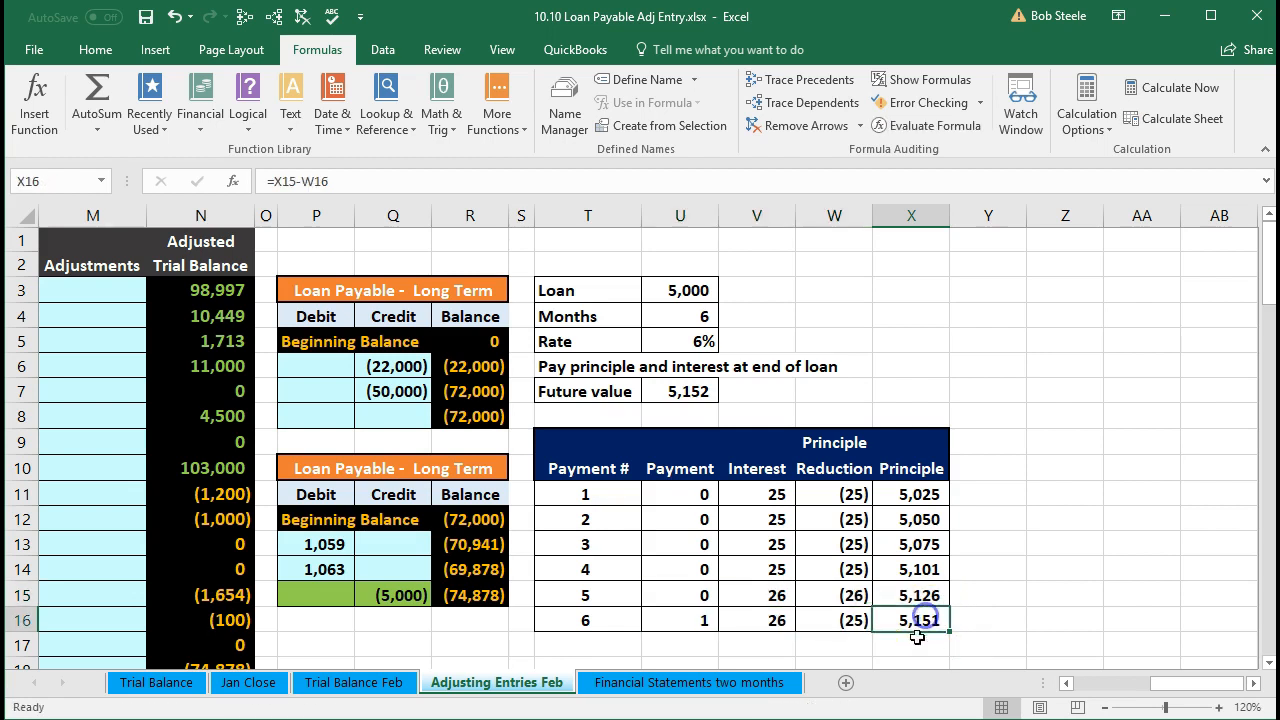
pyautogui.click(712, 396)
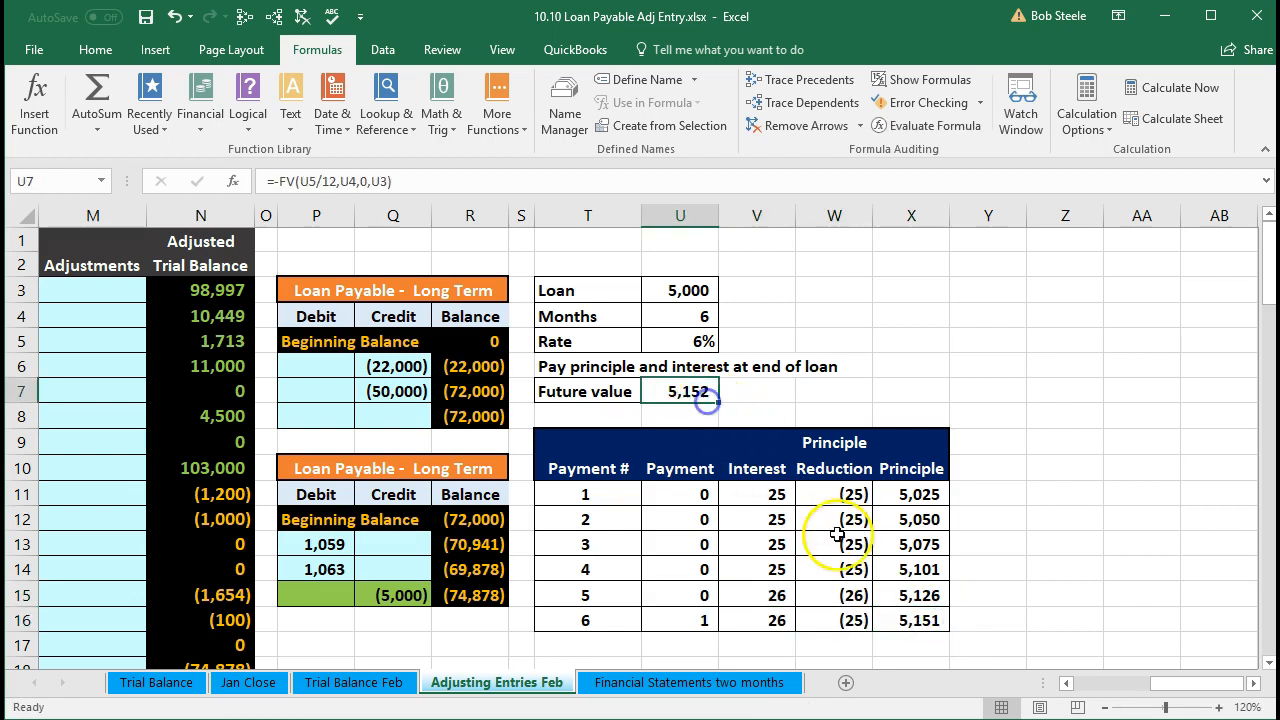
pyautogui.click(911, 620)
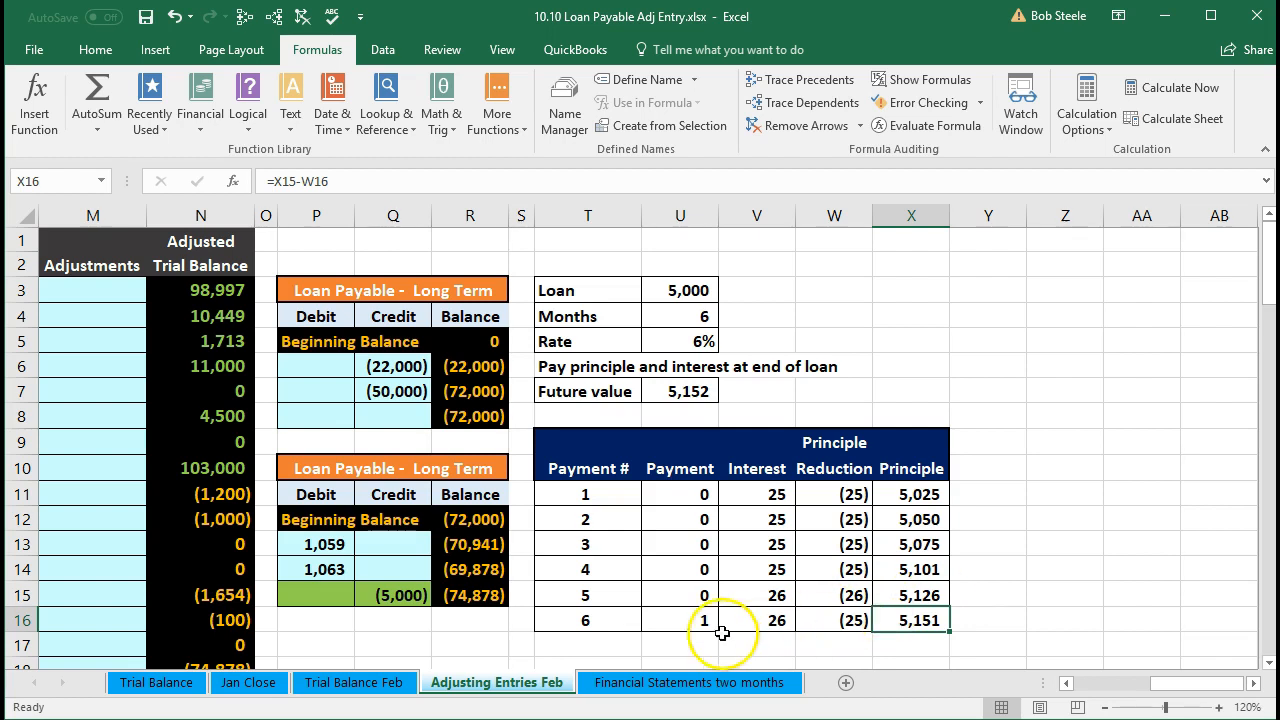
pyautogui.click(692, 619)
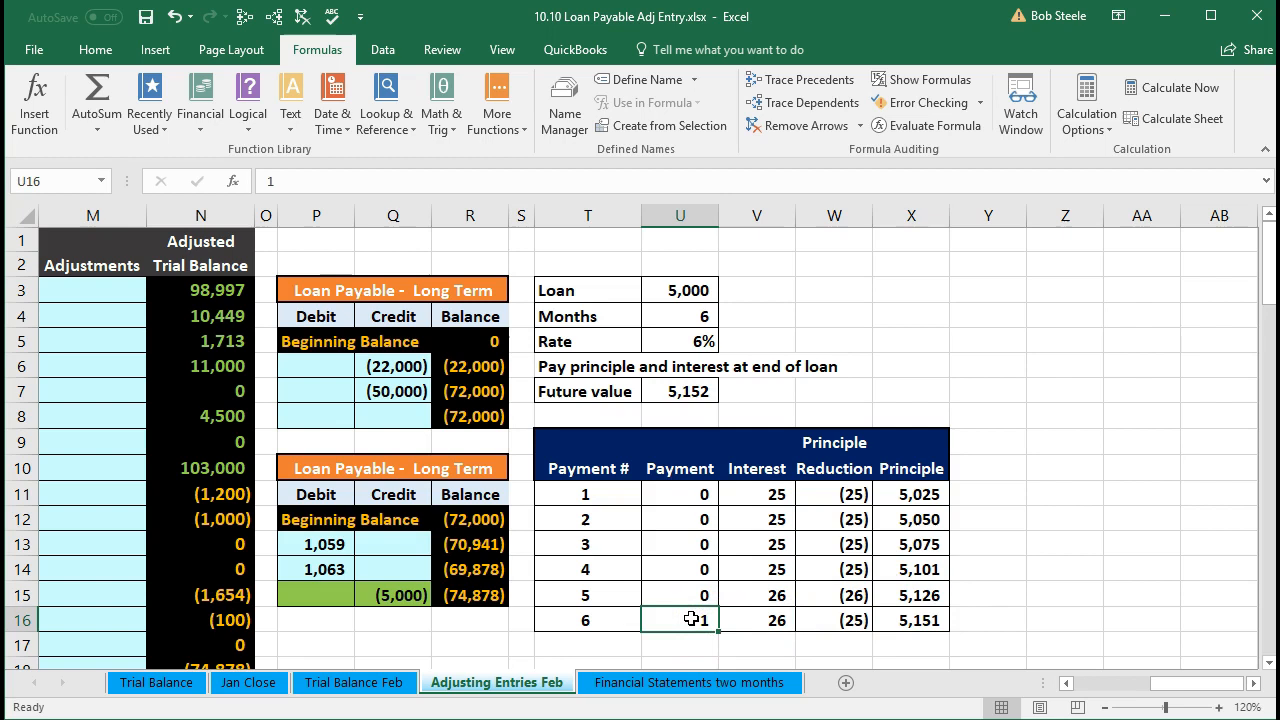
pyautogui.write('0')
pyautogui.press('Return')
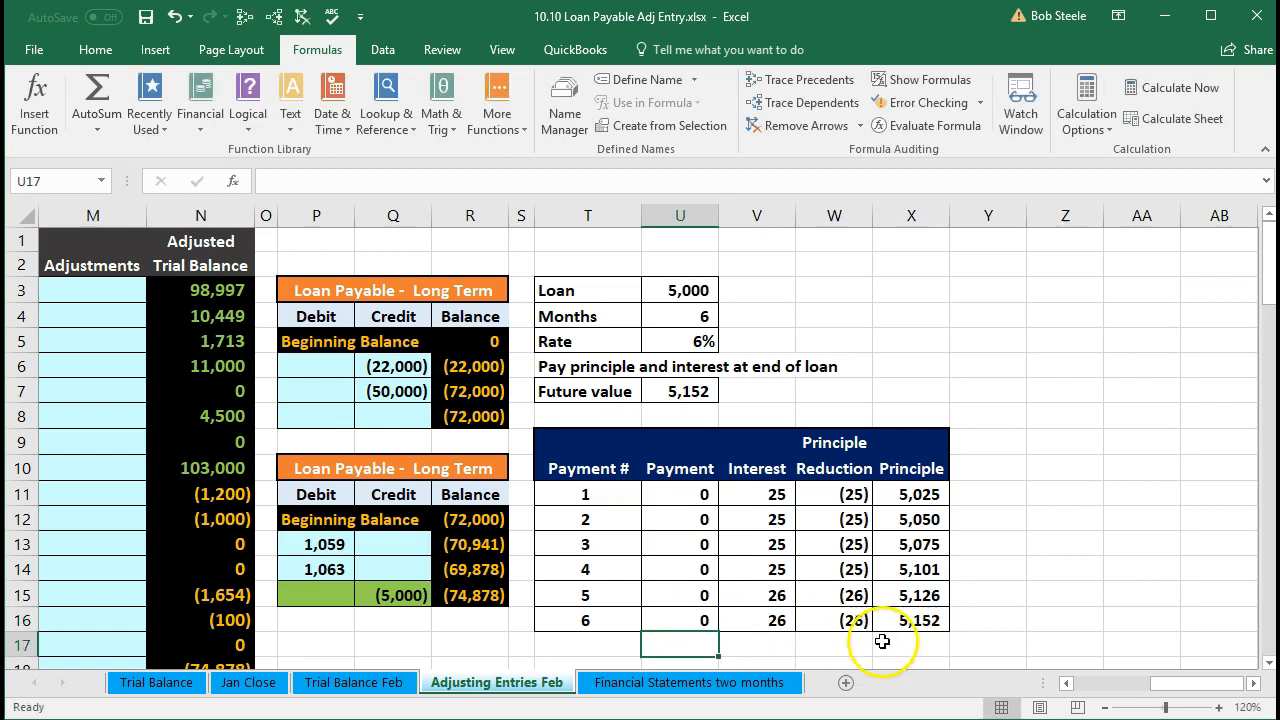
# Compare the final principle in X16 with the loan amount in U3, total interest in V11:V16 and the loan's ledger credit in Q15
pyautogui.click(900, 622)
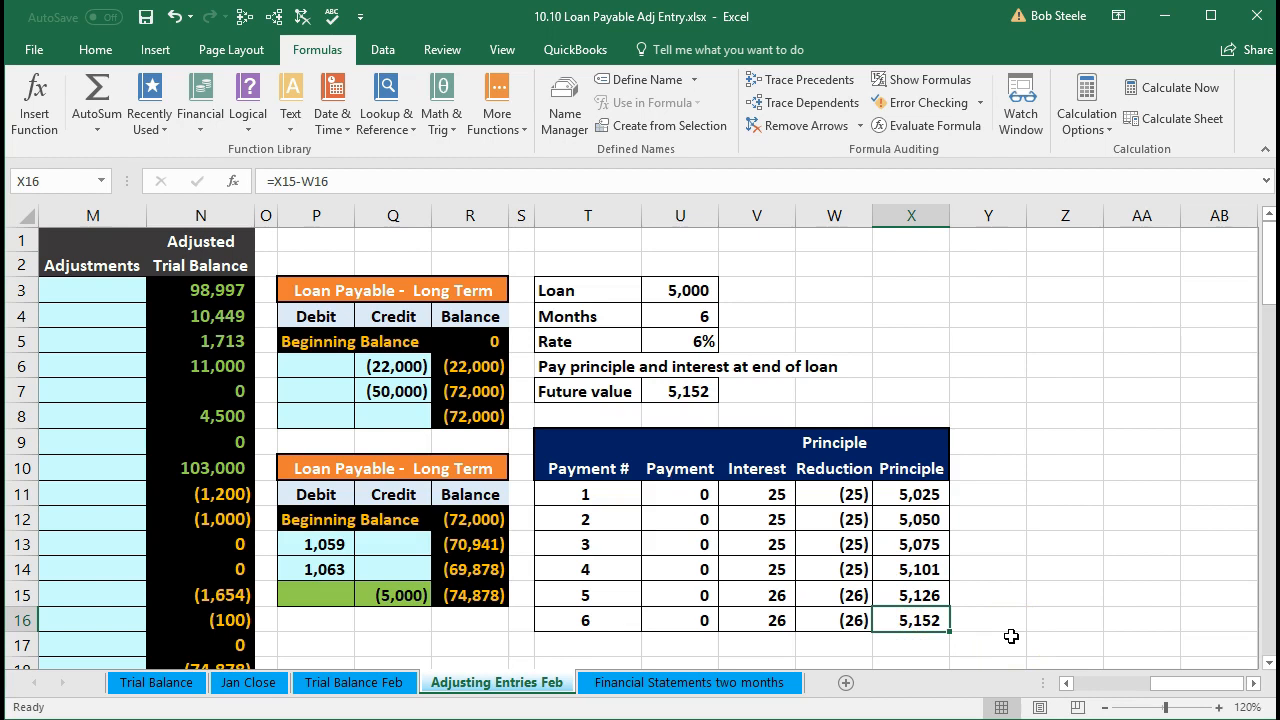
pyautogui.click(704, 291)
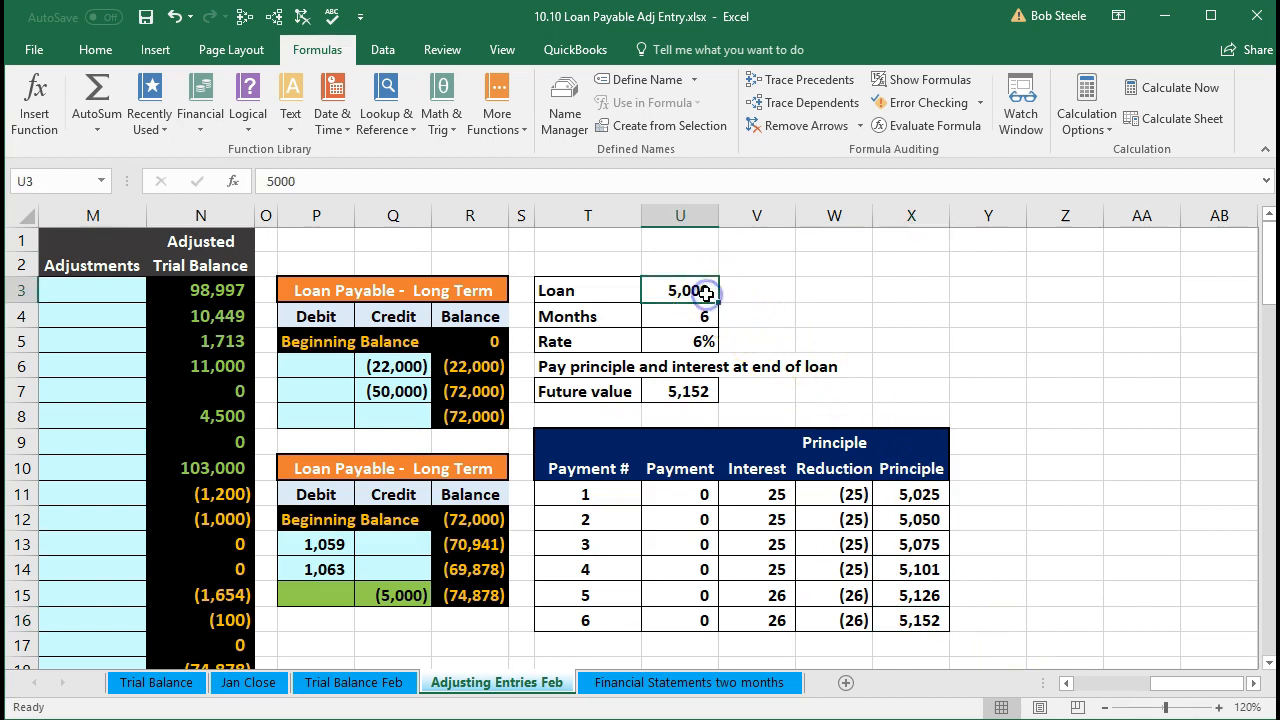
pyautogui.moveTo(749, 494); pyautogui.dragTo(747, 620)
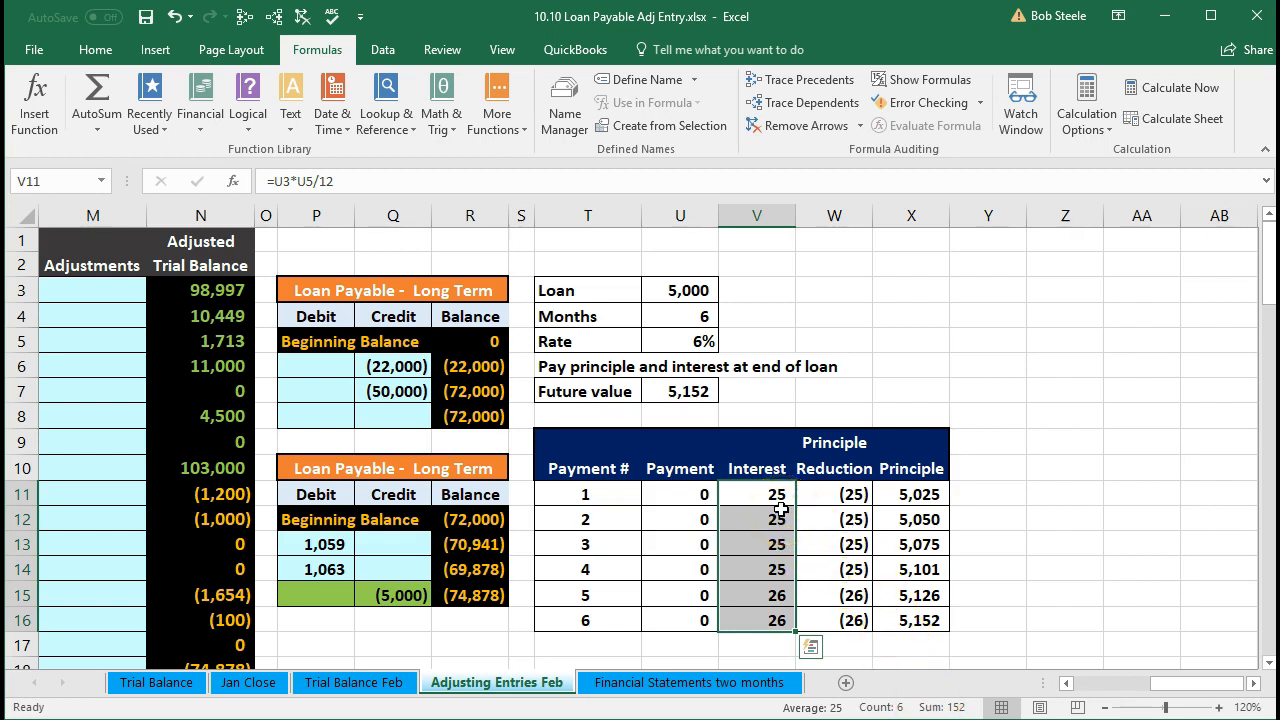
pyautogui.click(680, 291)
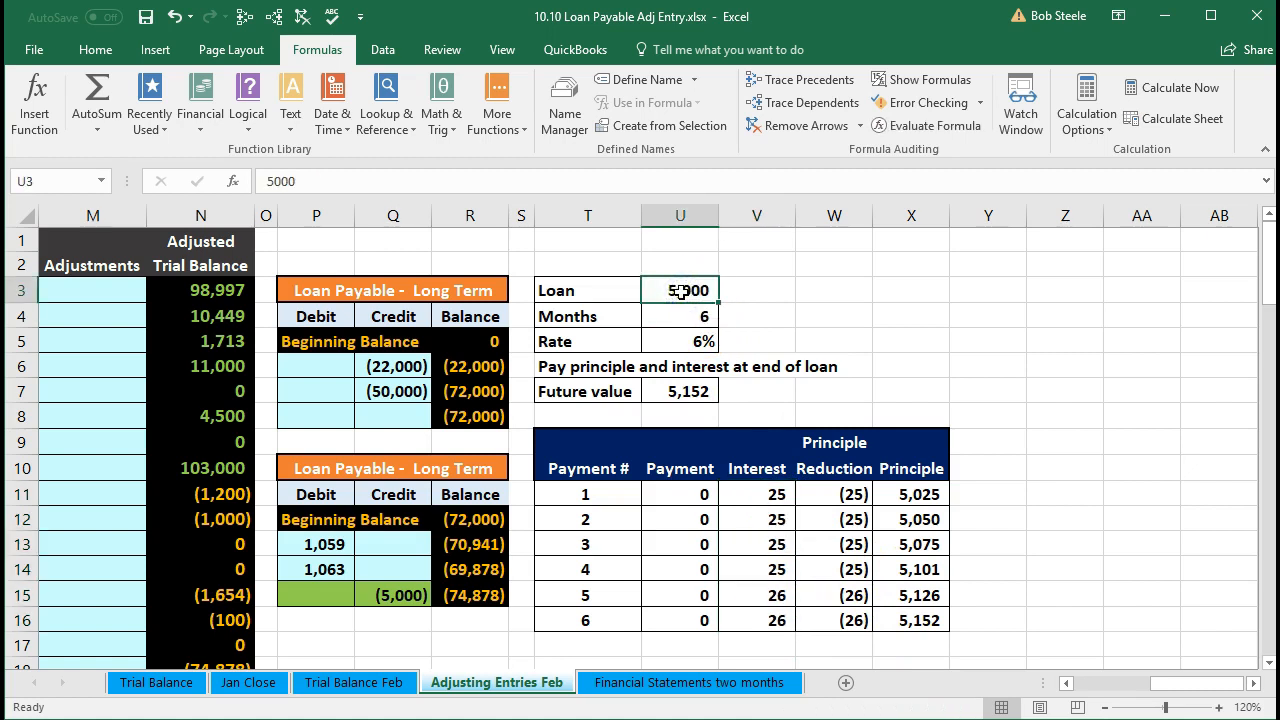
pyautogui.click(405, 595)
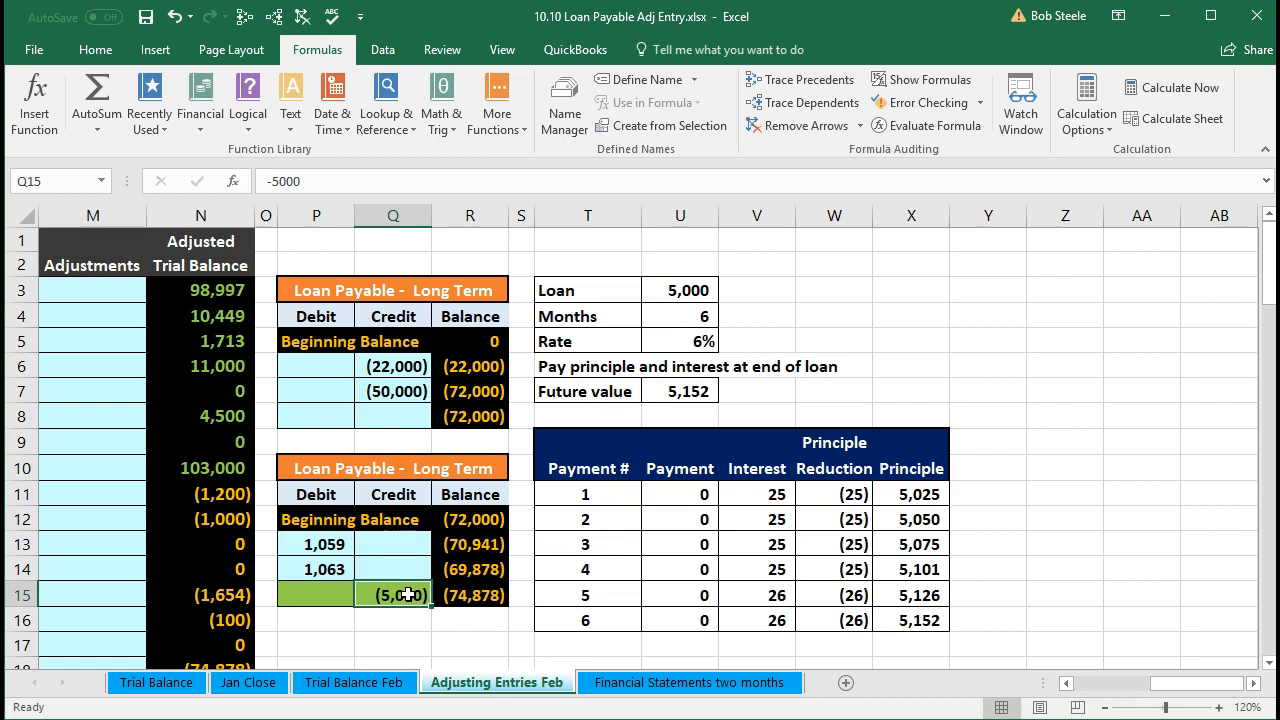
# Date the adjusting journal entry 2/28 in A3
pyautogui.press('Left')
pyautogui.press('Left')
pyautogui.press('Left')
pyautogui.press('Left')
pyautogui.press('Left')
pyautogui.press('Left')
pyautogui.press('Left')
pyautogui.press('Left')
pyautogui.press('Left')
pyautogui.press('Left')
pyautogui.press('Left')
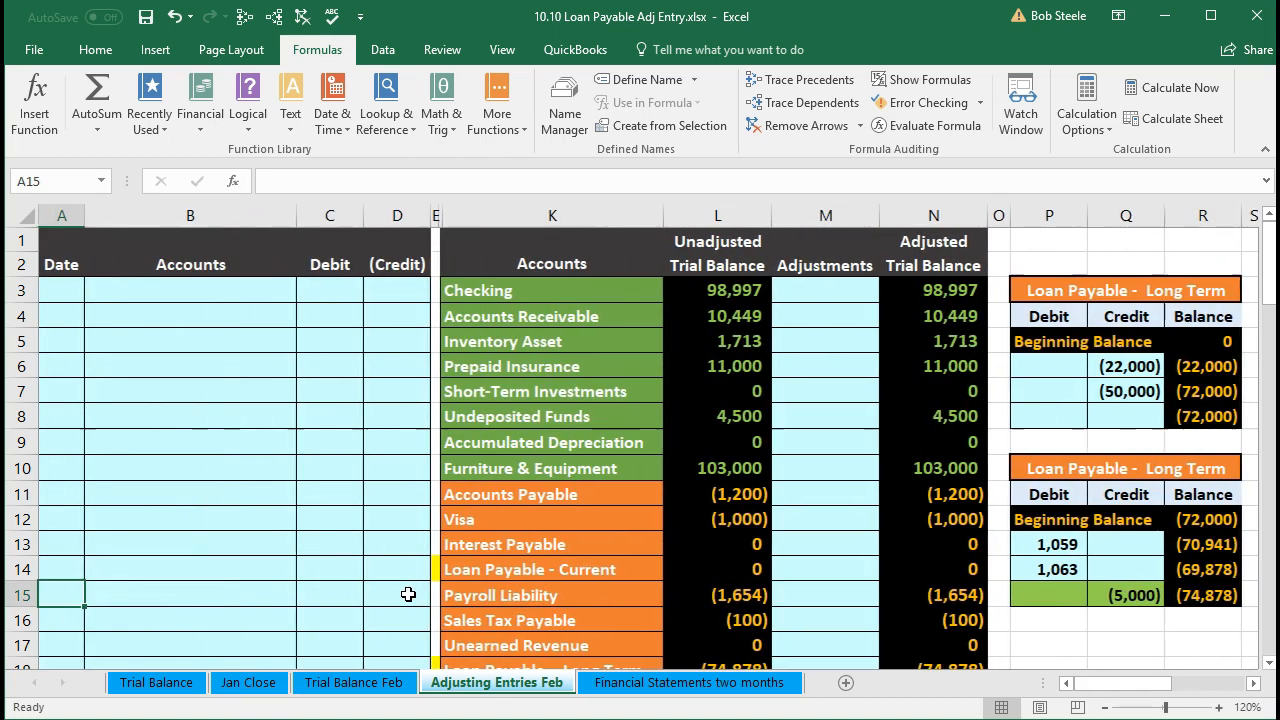
pyautogui.scroll(-2, 408, 594)
pyautogui.scroll(2, 380, 585)
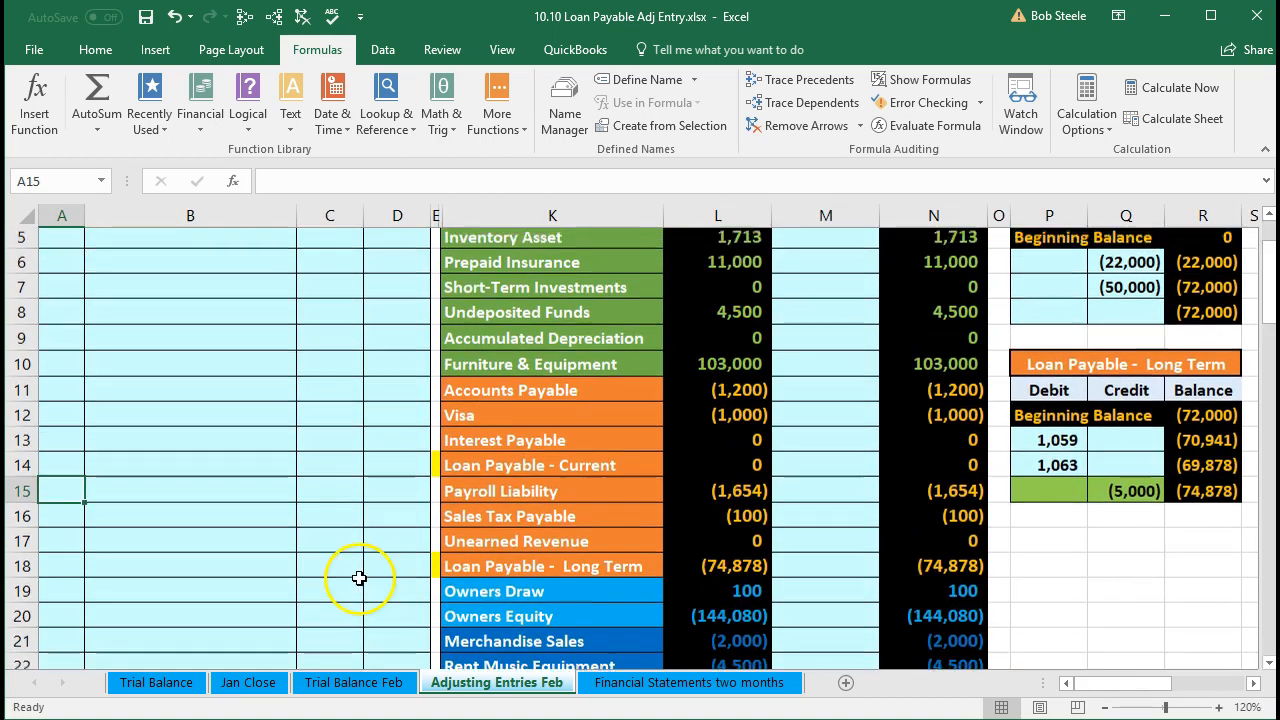
pyautogui.click(74, 301)
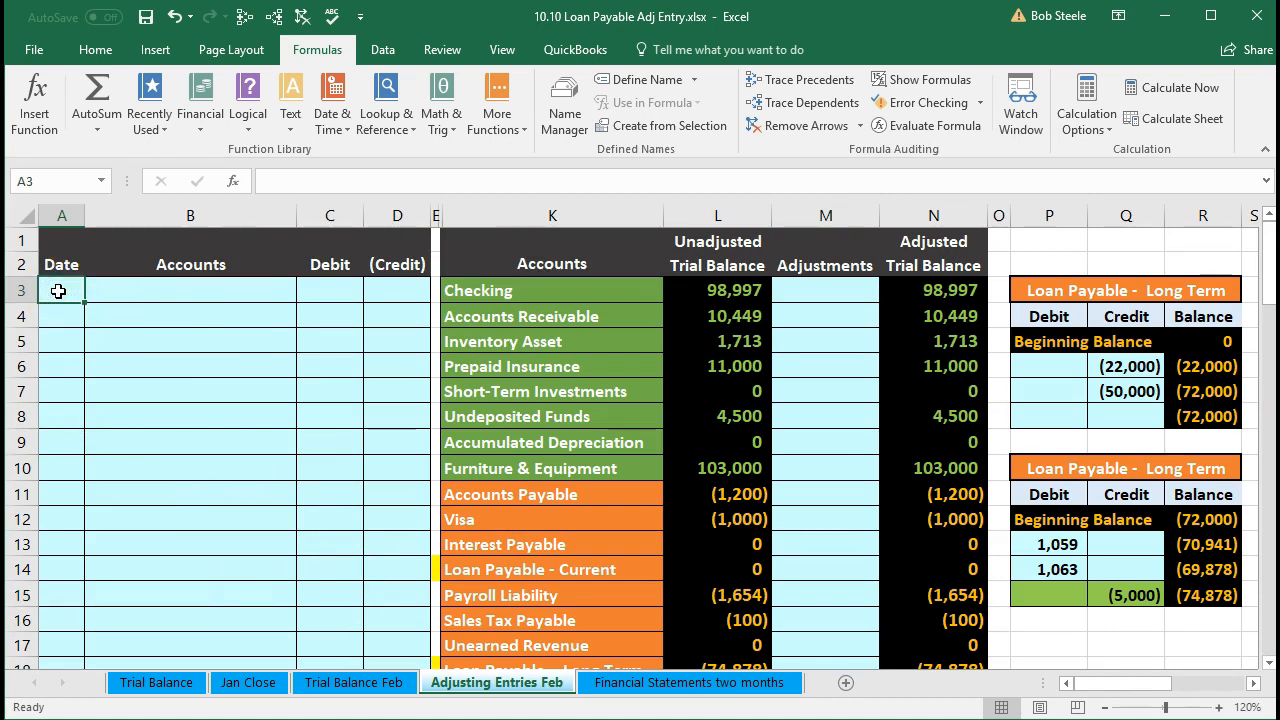
pyautogui.write('2/28')
pyautogui.press('Return')
# Copy the Loan Payable - Long Term account name from K18 into B3 of the journal entry as values only
pyautogui.scroll(-1, 300, 515)
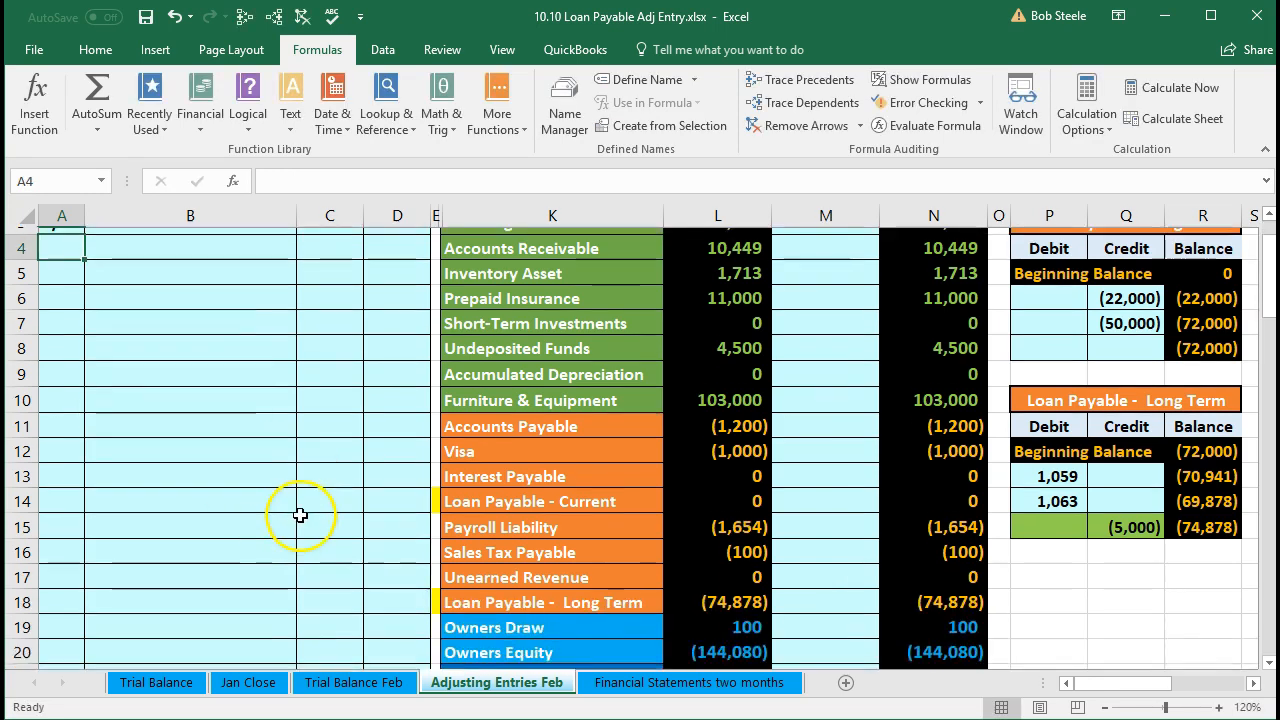
pyautogui.click(700, 596)
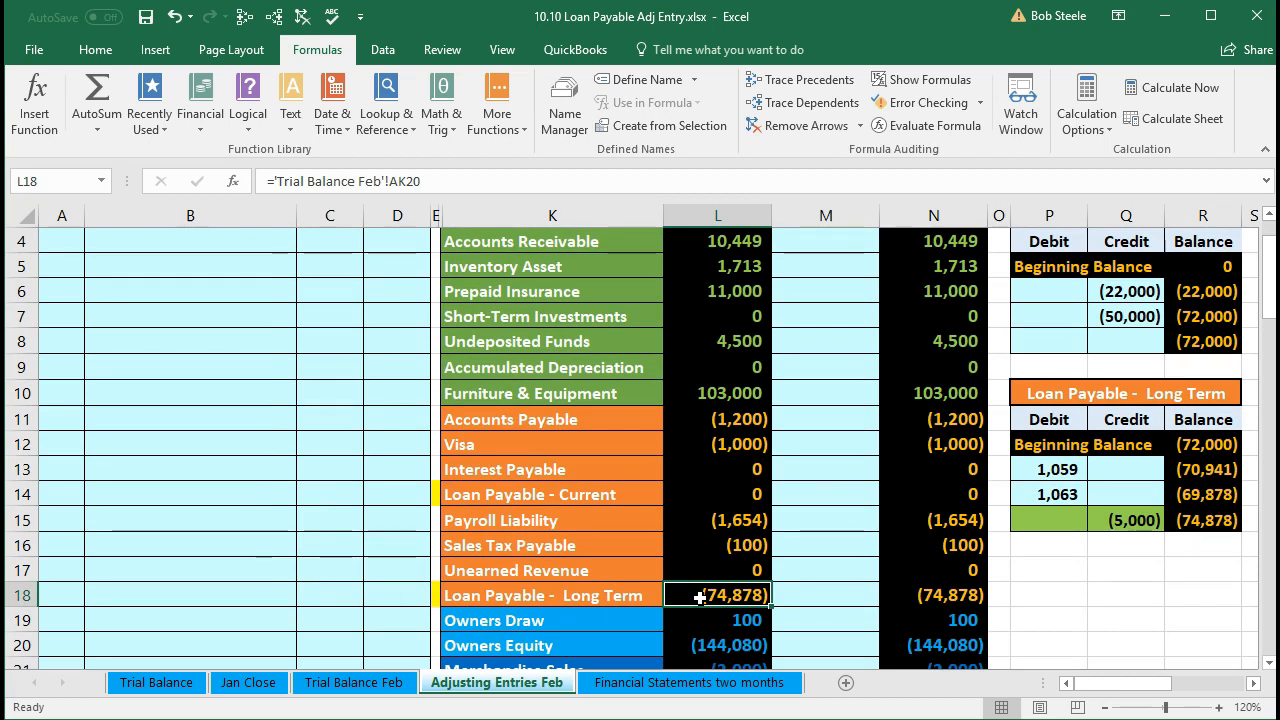
pyautogui.rightClick(547, 592)
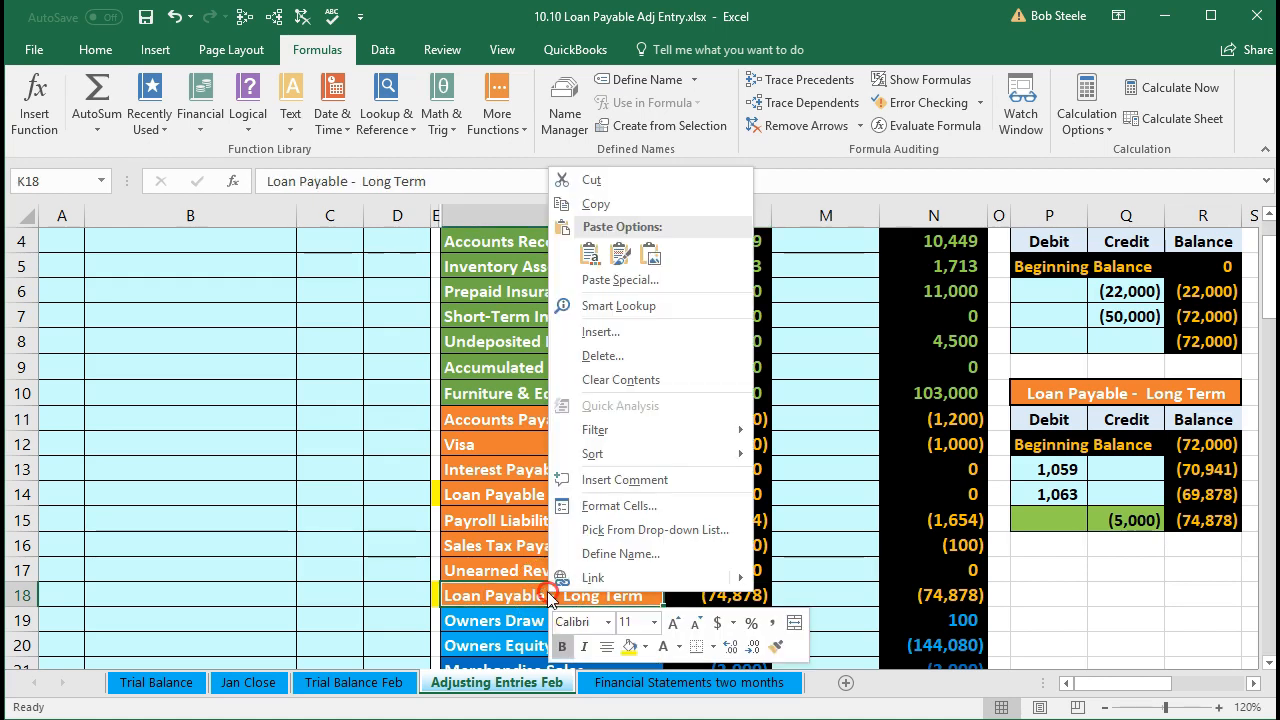
pyautogui.click(565, 206)
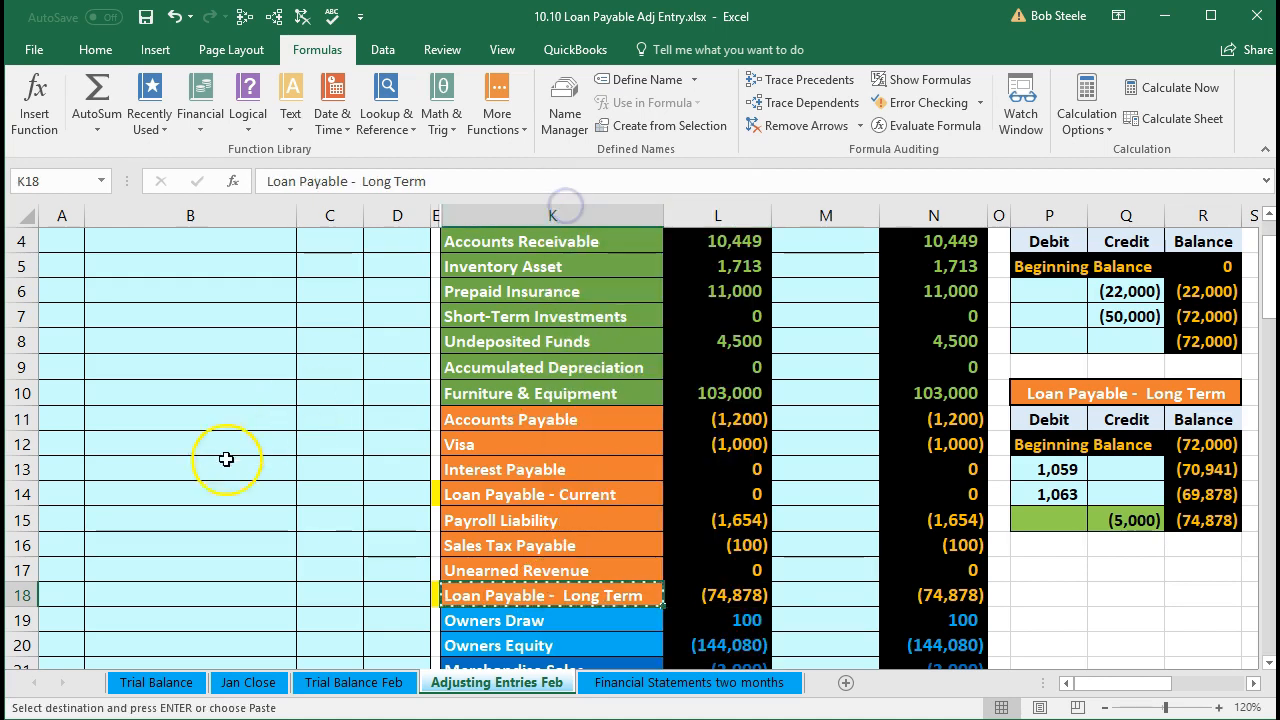
pyautogui.scroll(1, 171, 329)
pyautogui.click(139, 287)
pyautogui.rightClick(139, 287)
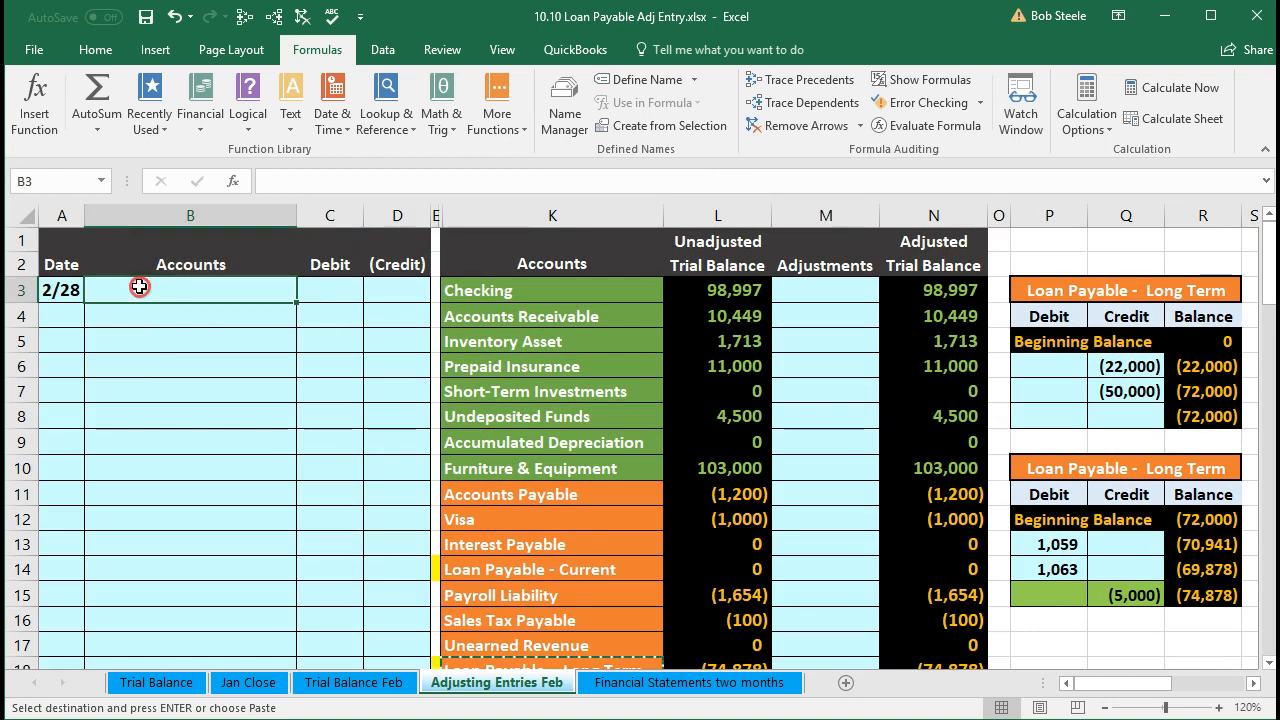
pyautogui.click(208, 374)
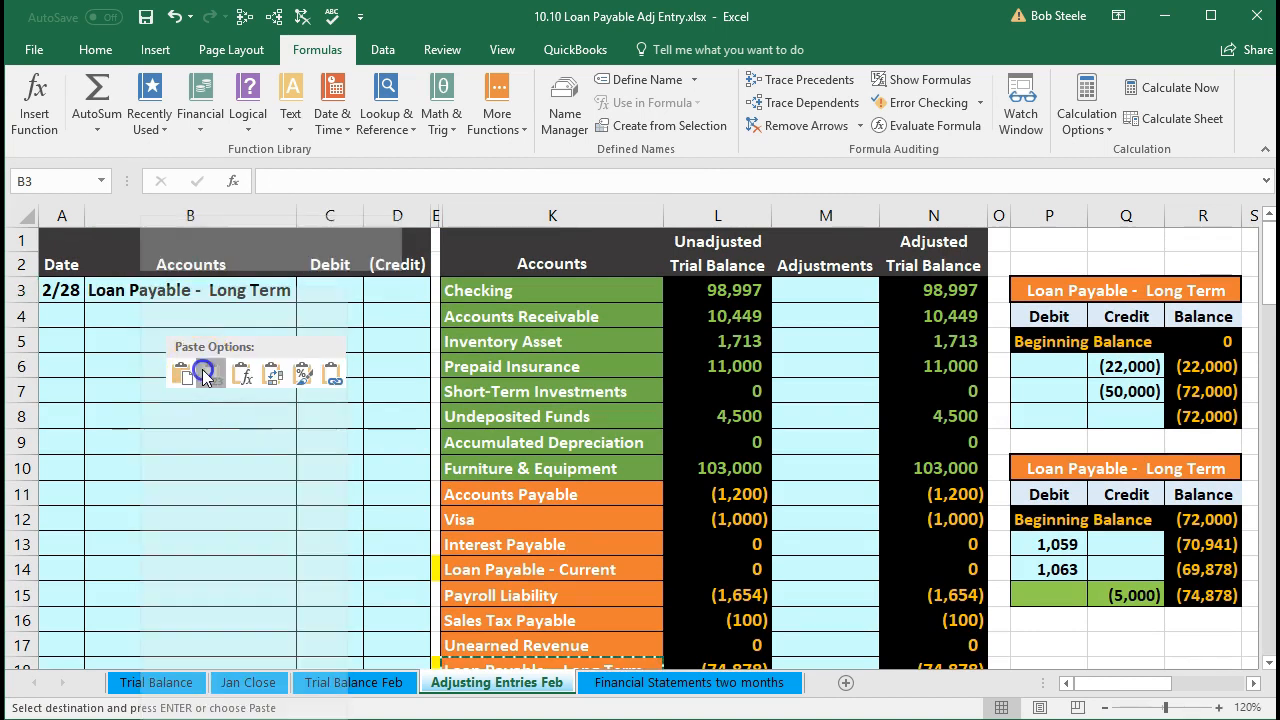
# Enter a 5000 debit in C3 and a matching credit in D4 as the negative of C3
pyautogui.click(309, 296)
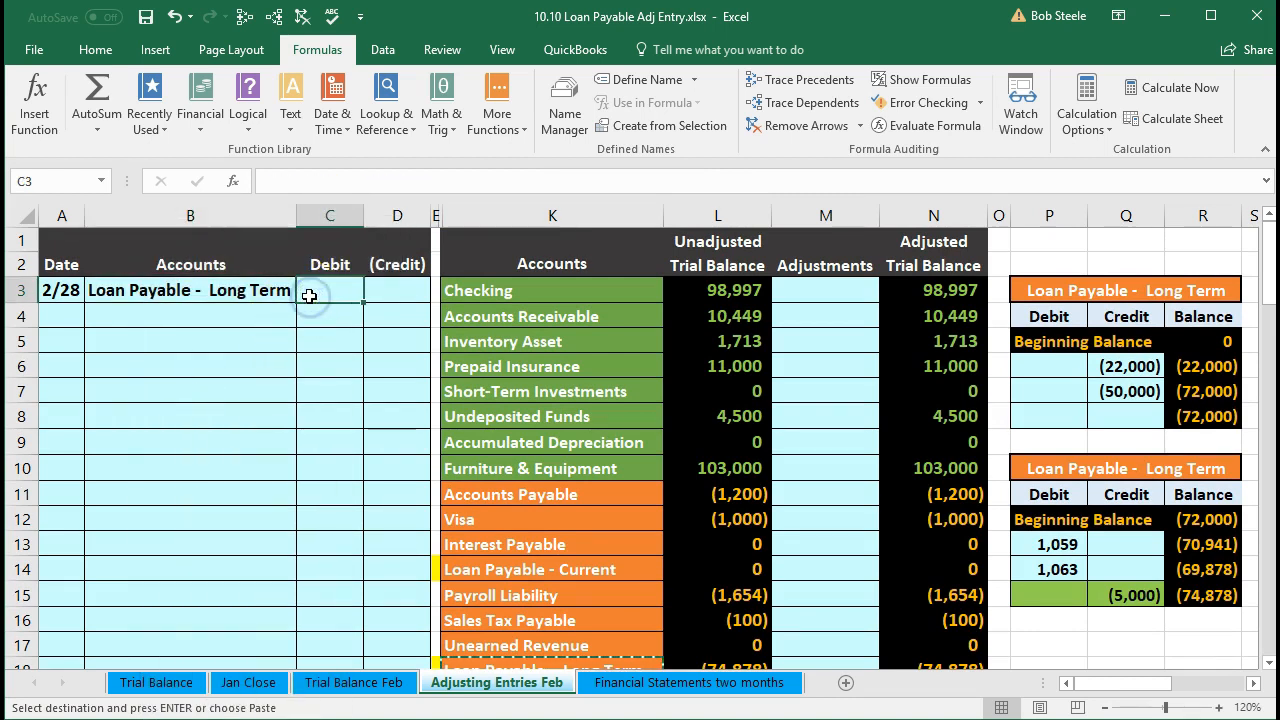
pyautogui.write('5000')
pyautogui.press('Return')
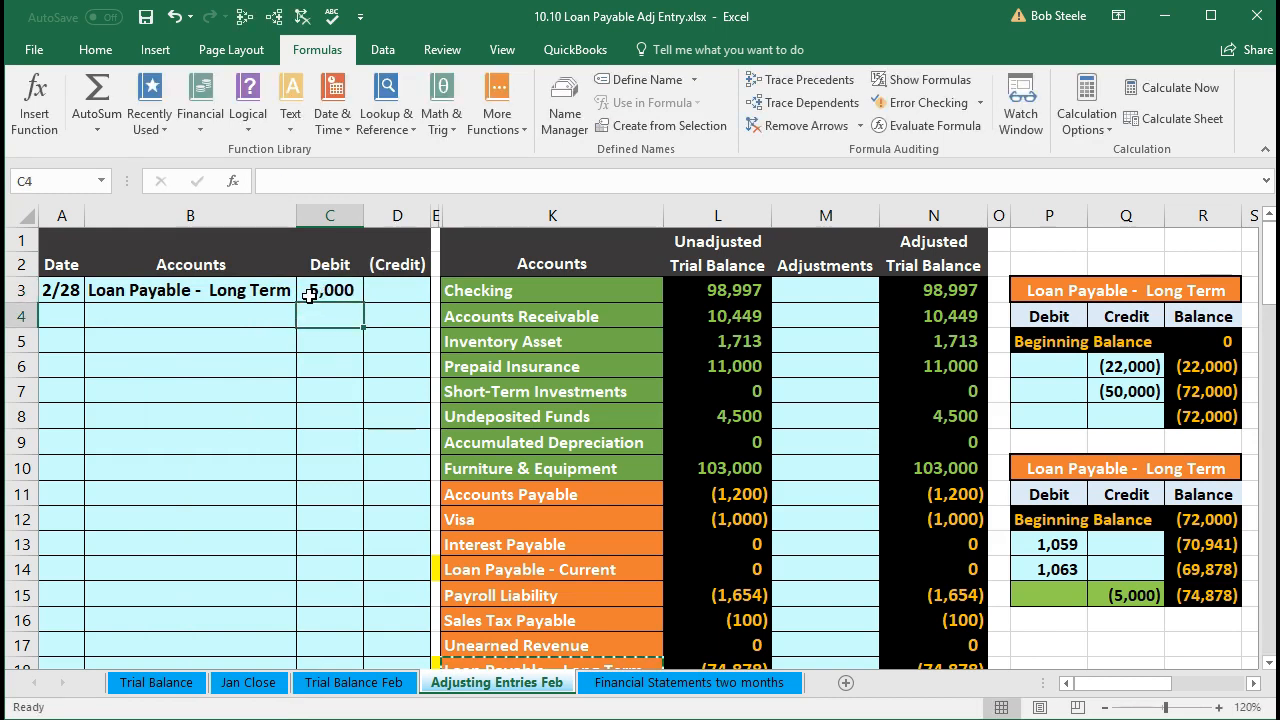
pyautogui.press('Right')
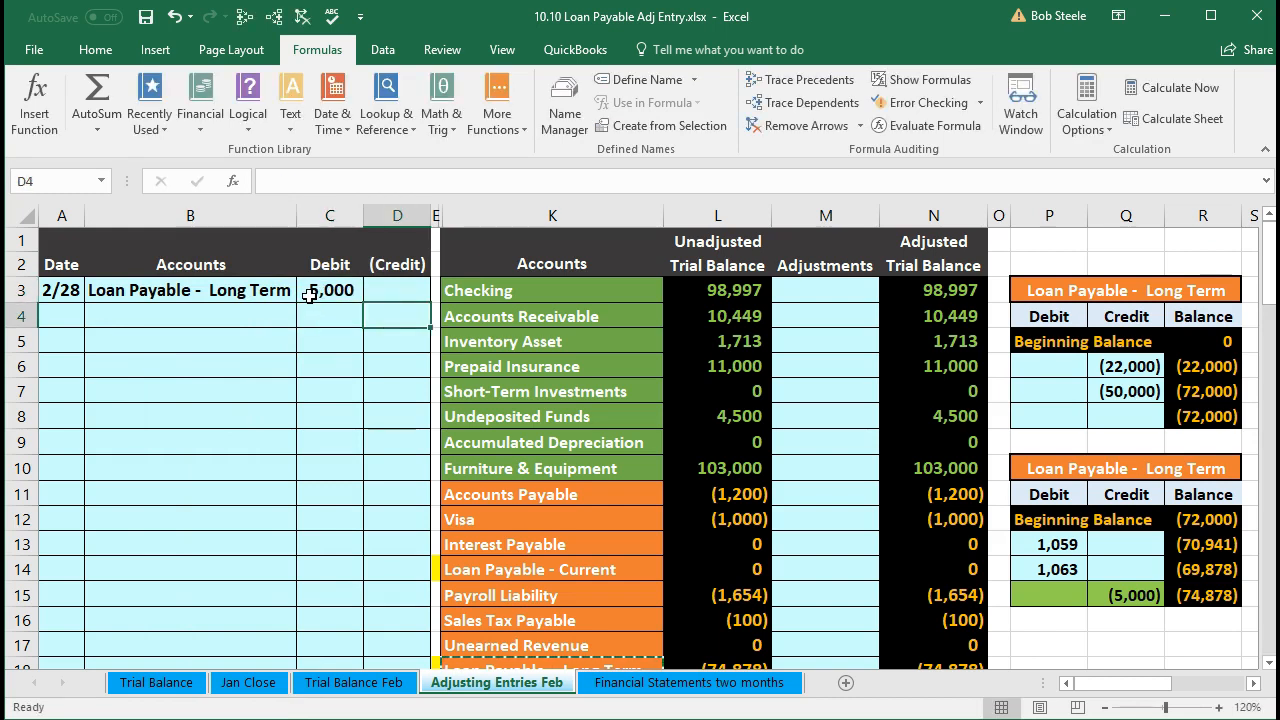
pyautogui.write('=-')
pyautogui.click(309, 296)
pyautogui.press('Return')
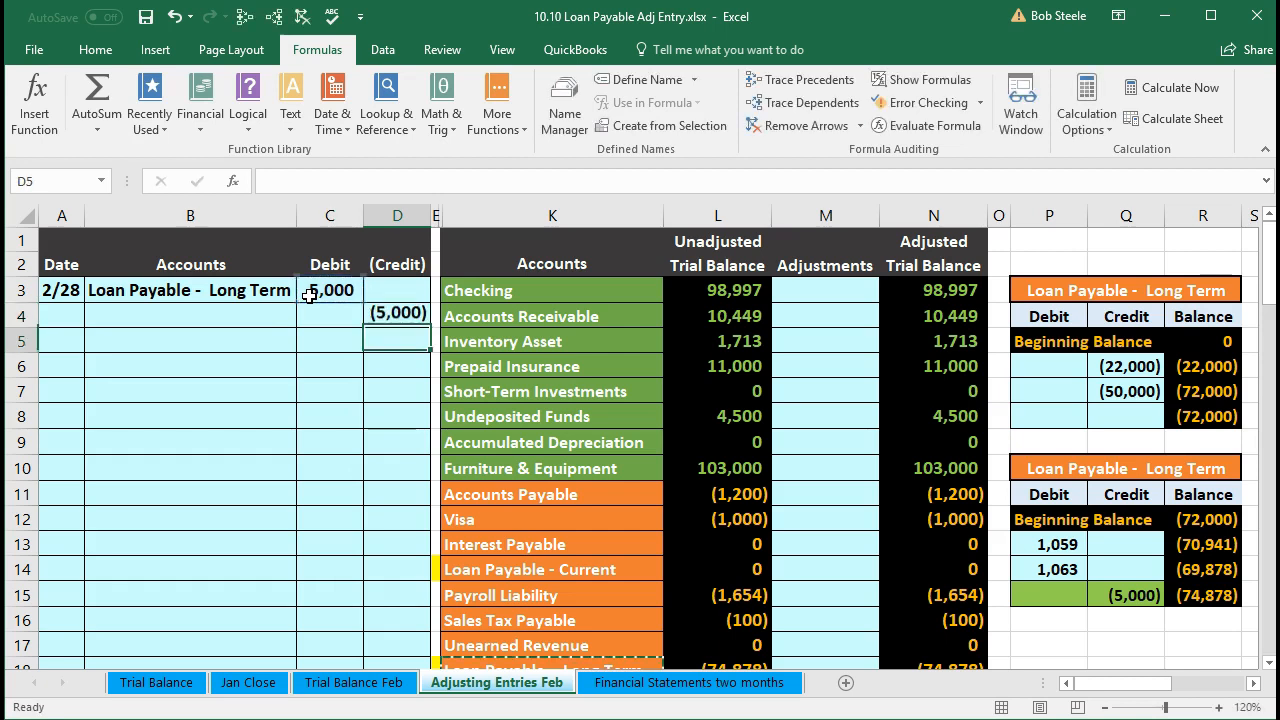
# Copy the Loan Payable - Current account name from K14 into B4 as values only and indent it
pyautogui.click(478, 569)
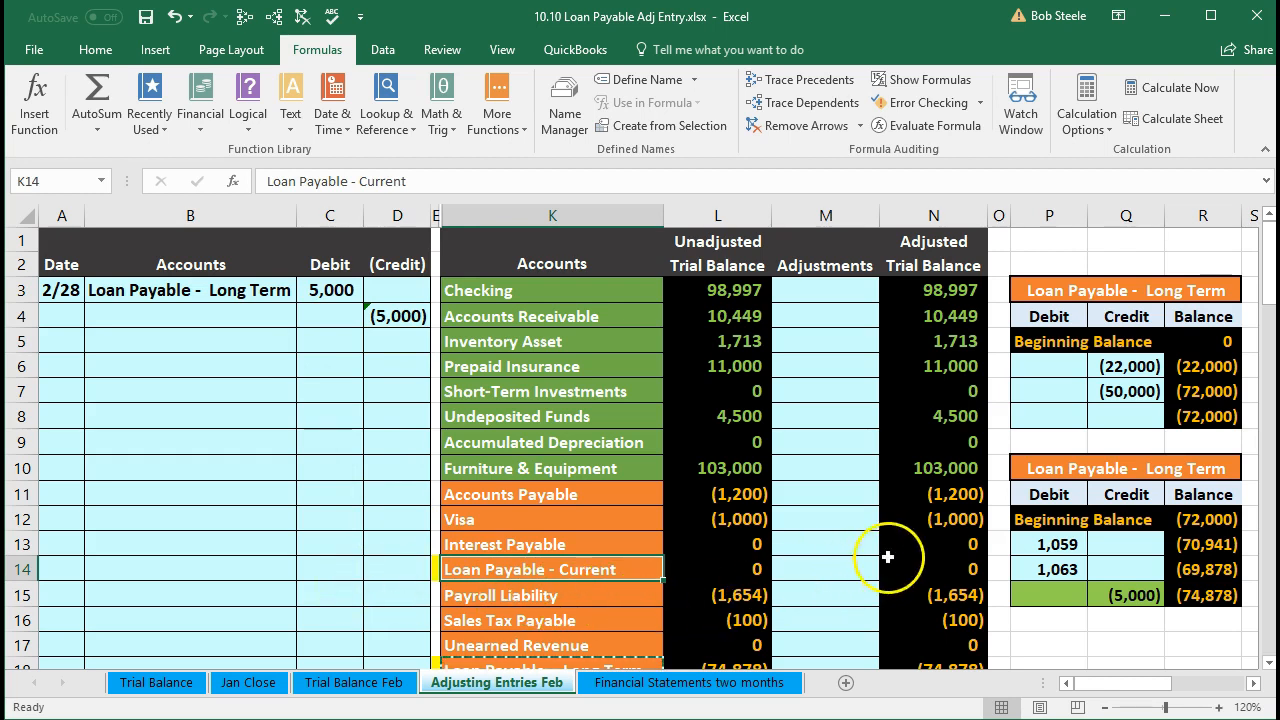
pyautogui.moveTo(886, 494); pyautogui.dragTo(952, 595)
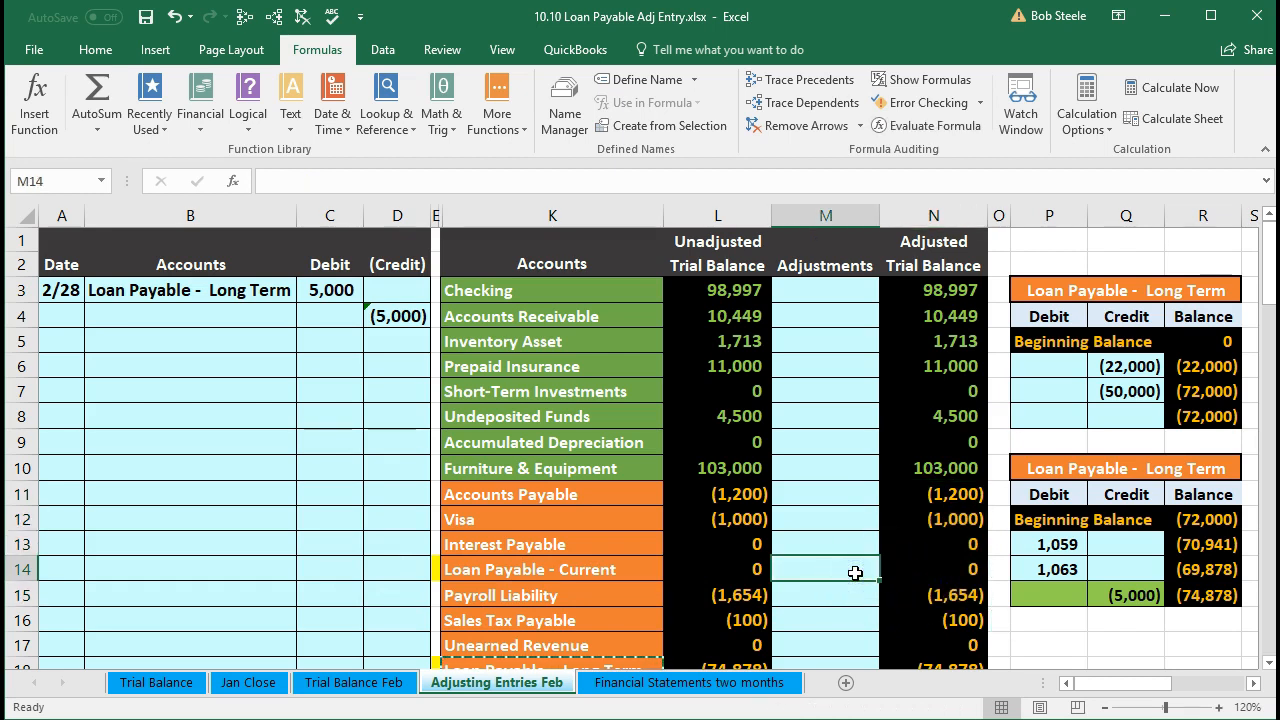
pyautogui.click(552, 567)
pyautogui.rightClick(552, 567)
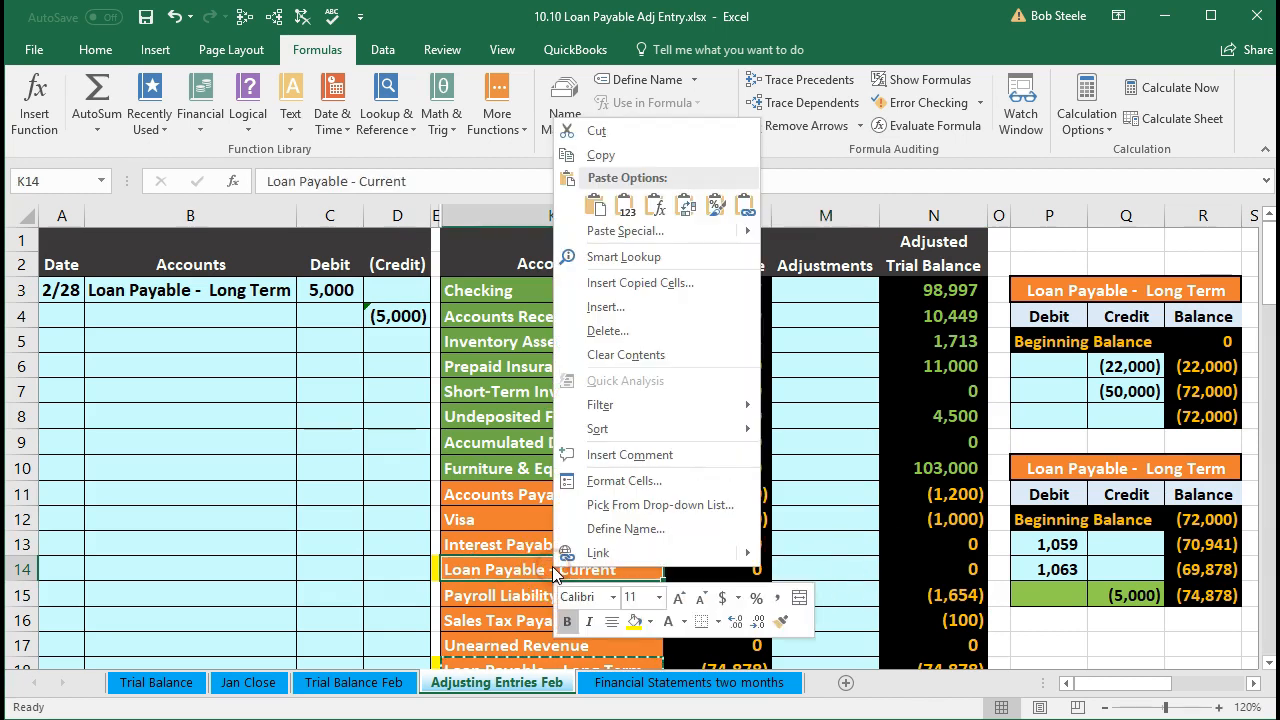
pyautogui.click(603, 155)
pyautogui.click(240, 318)
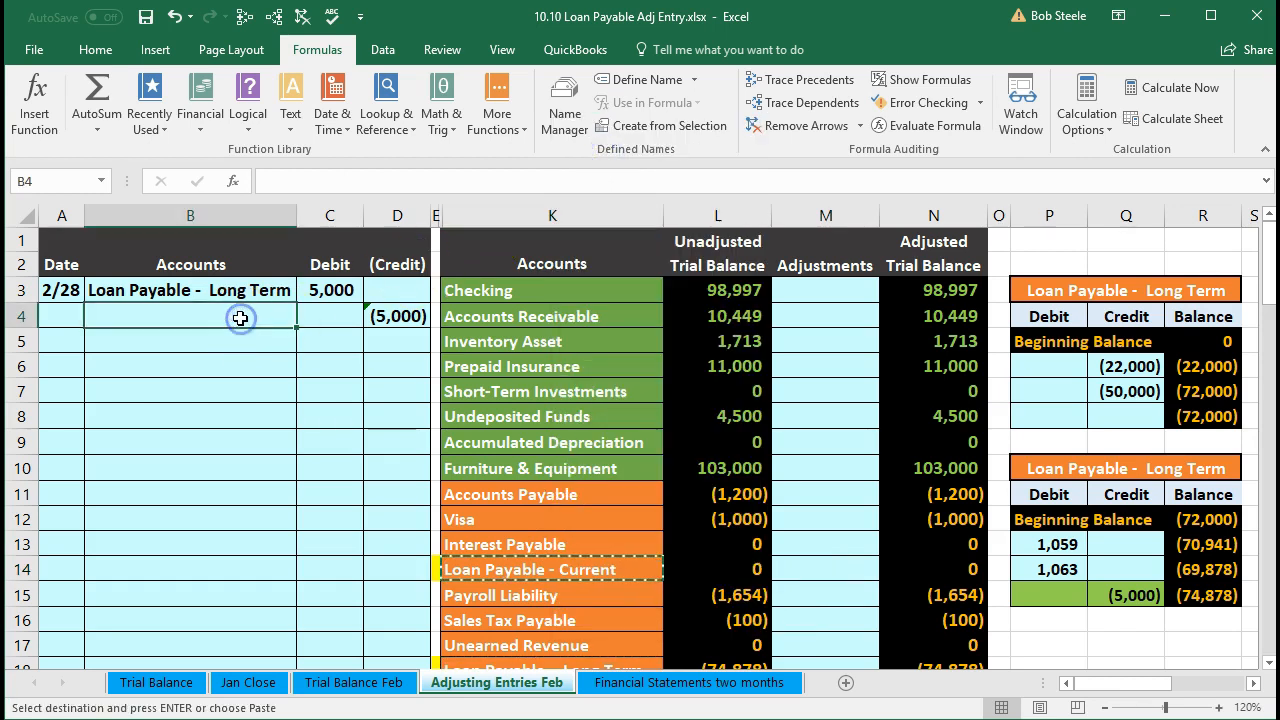
pyautogui.rightClick(240, 318)
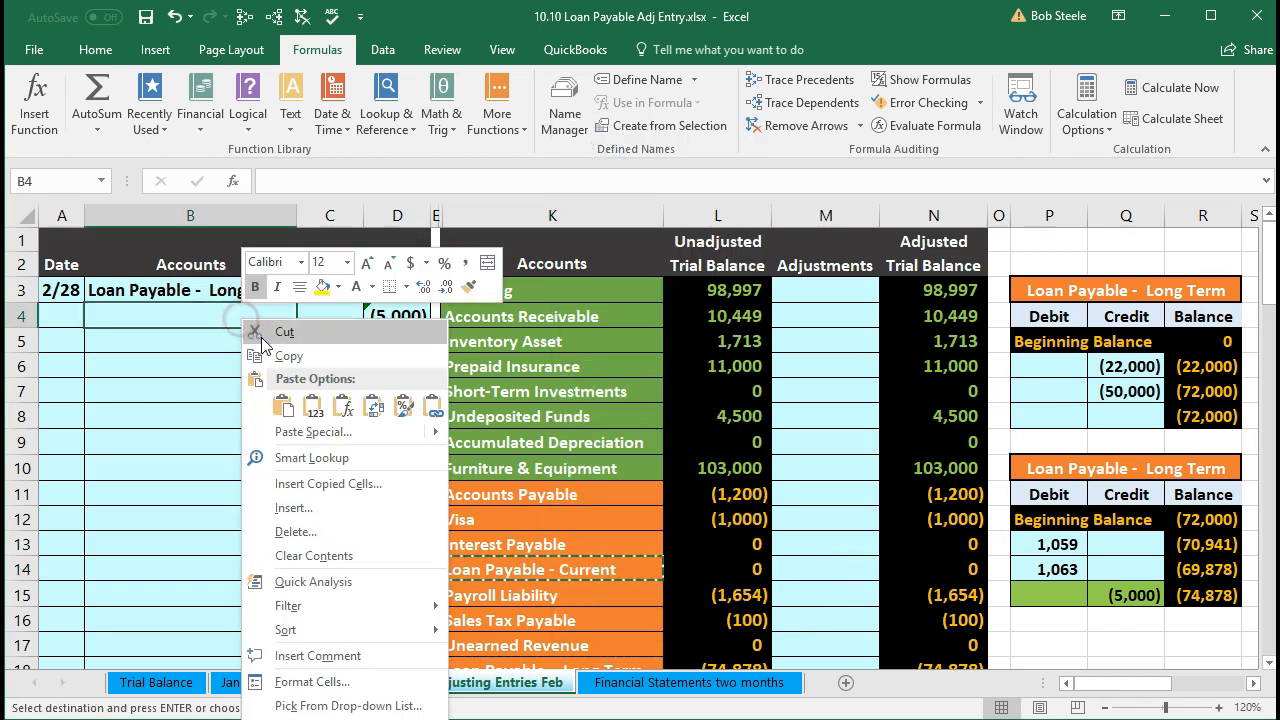
pyautogui.click(312, 406)
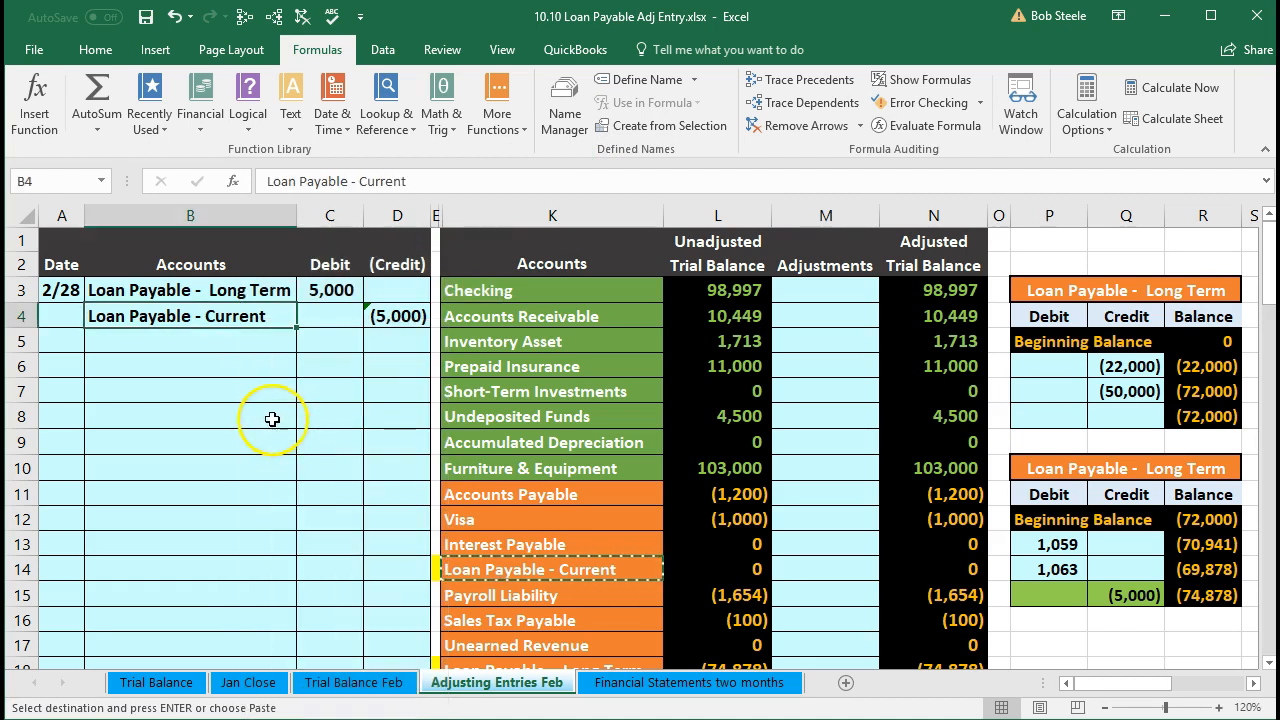
pyautogui.click(95, 49)
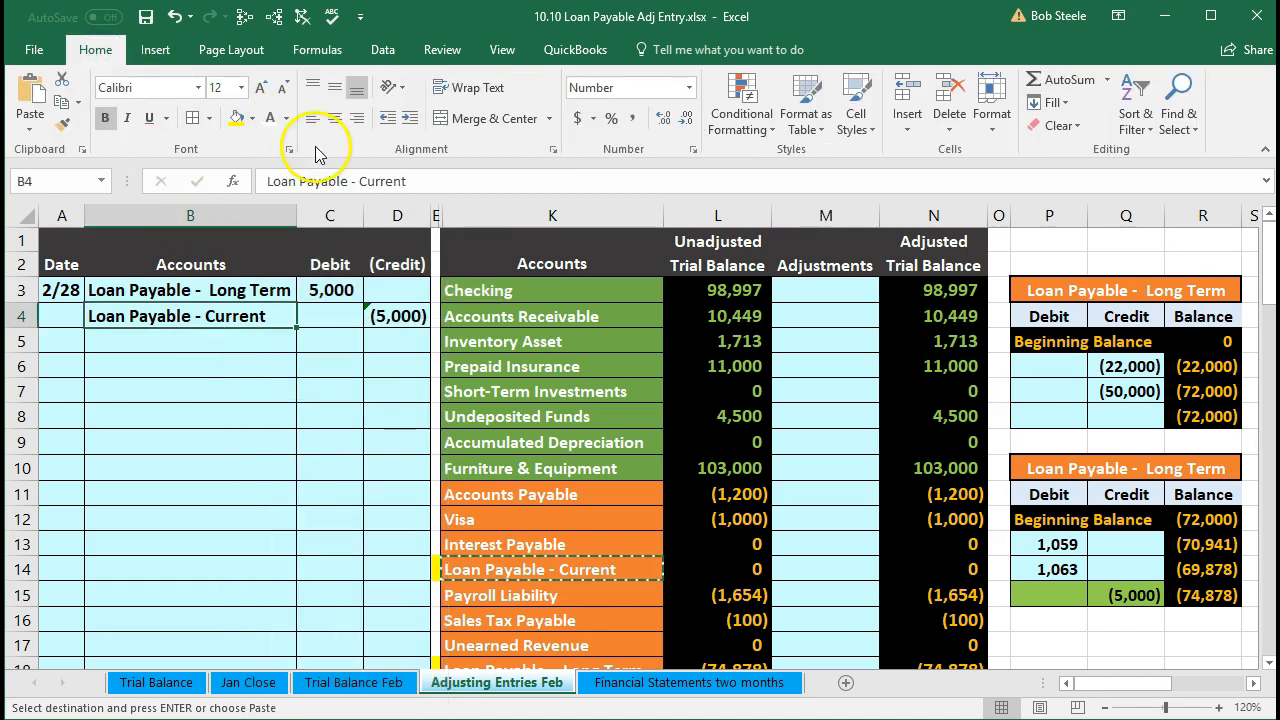
pyautogui.click(411, 118)
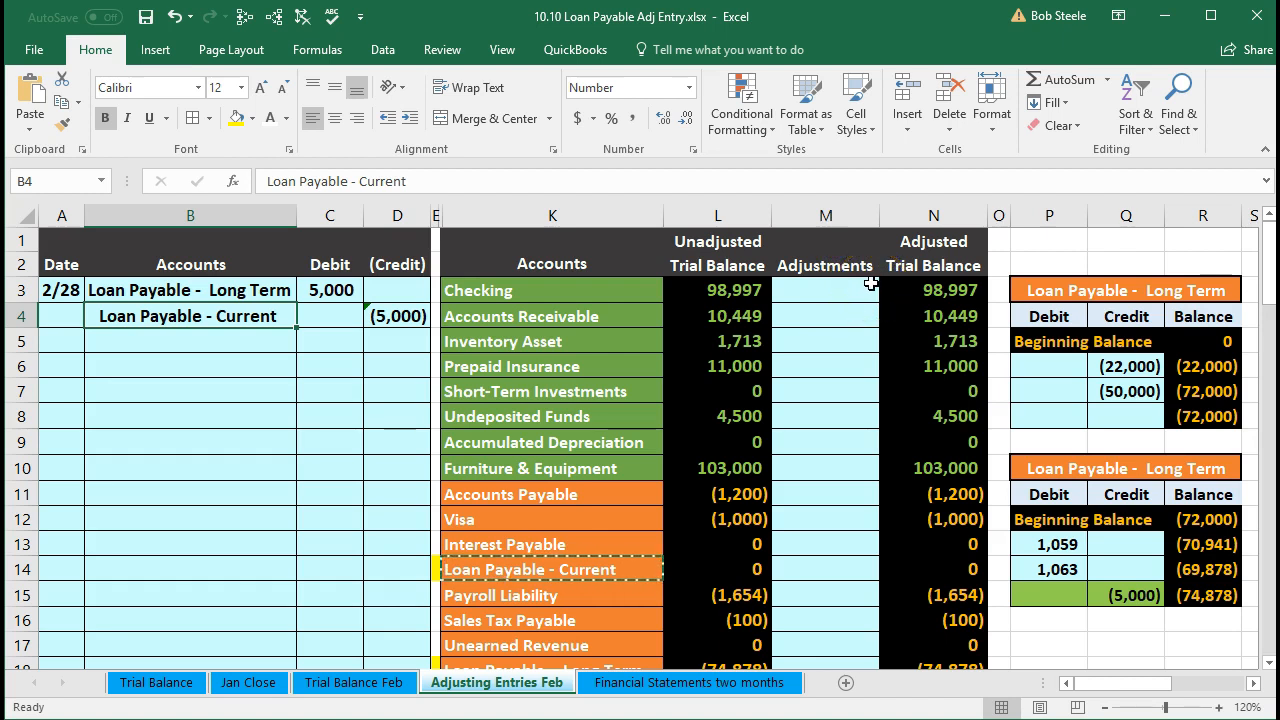
# Post the journal entry's debit to the Loan Payable - Long Term adjustment in M18 with the formula =C3
pyautogui.moveTo(232, 289); pyautogui.dragTo(312, 296)
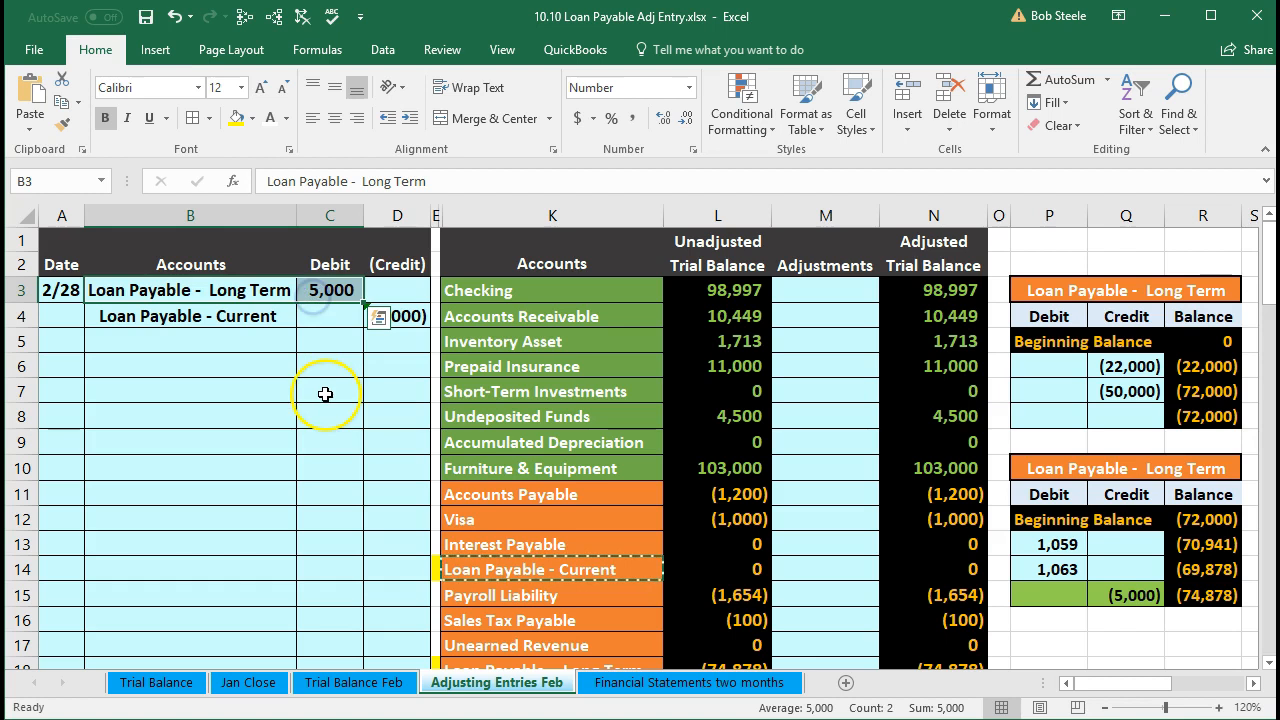
pyautogui.scroll(-1, 728, 640)
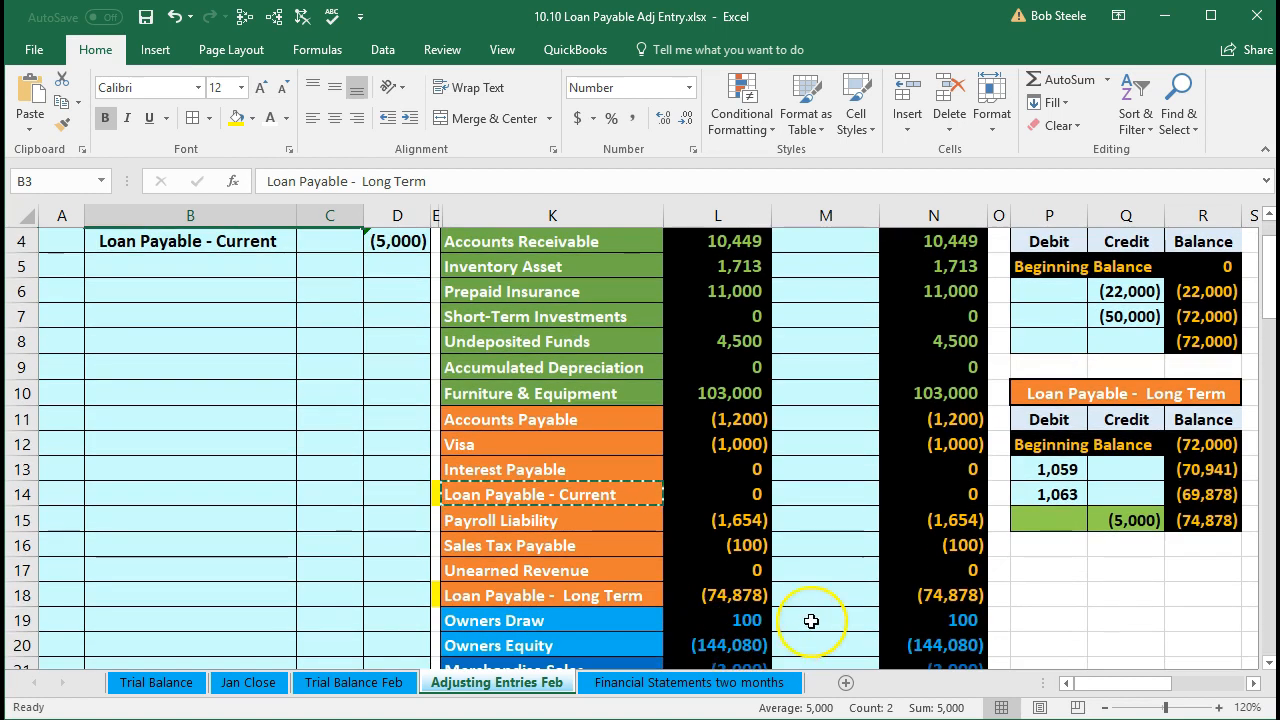
pyautogui.click(815, 570)
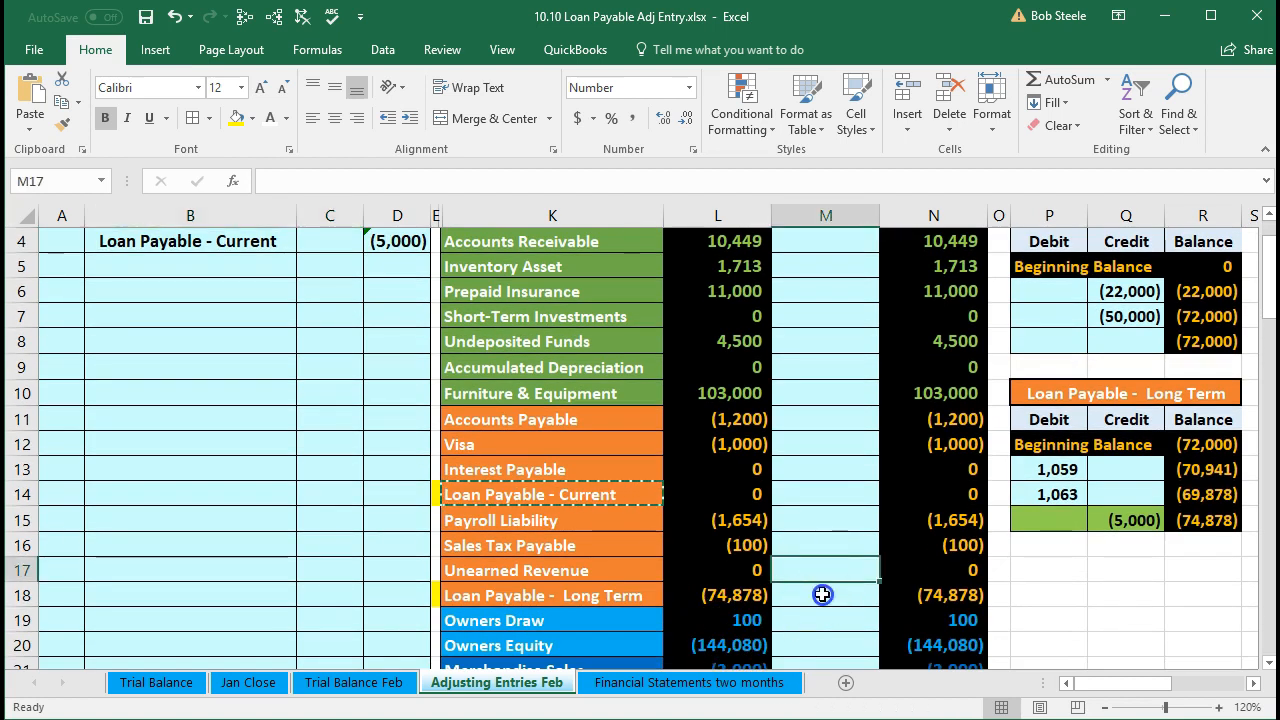
pyautogui.click(822, 594)
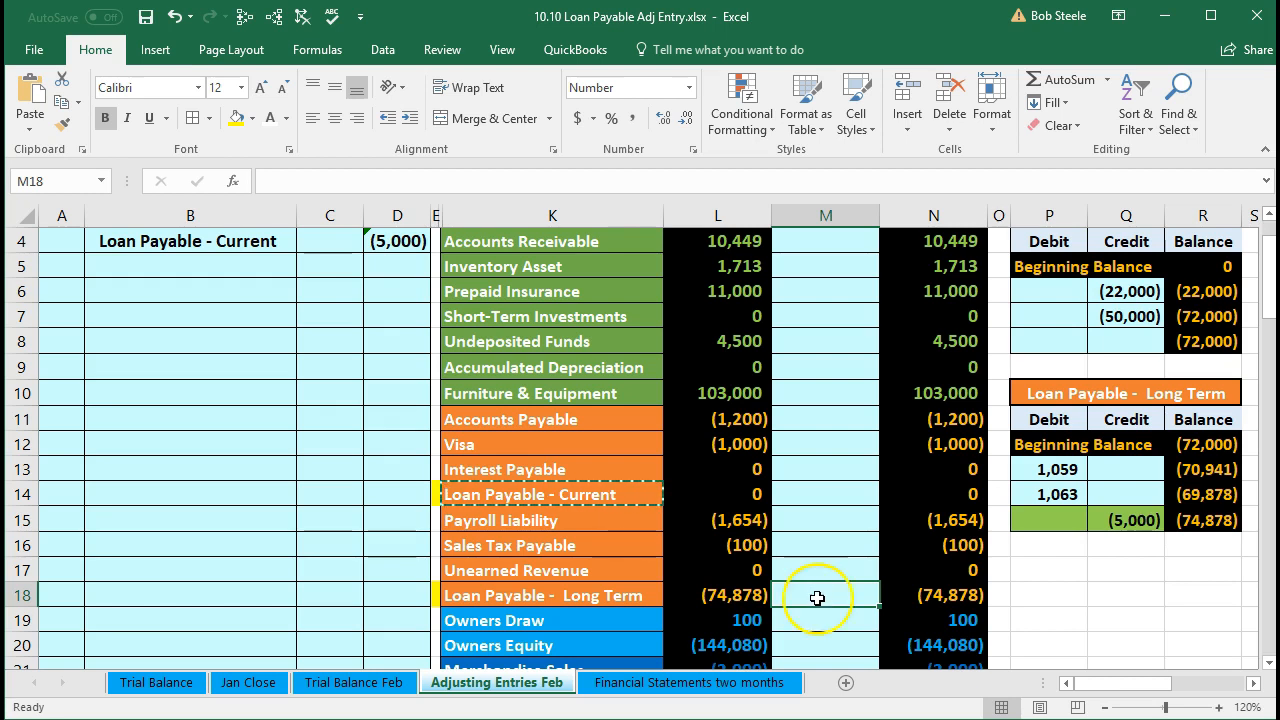
pyautogui.scroll(1, 460, 545)
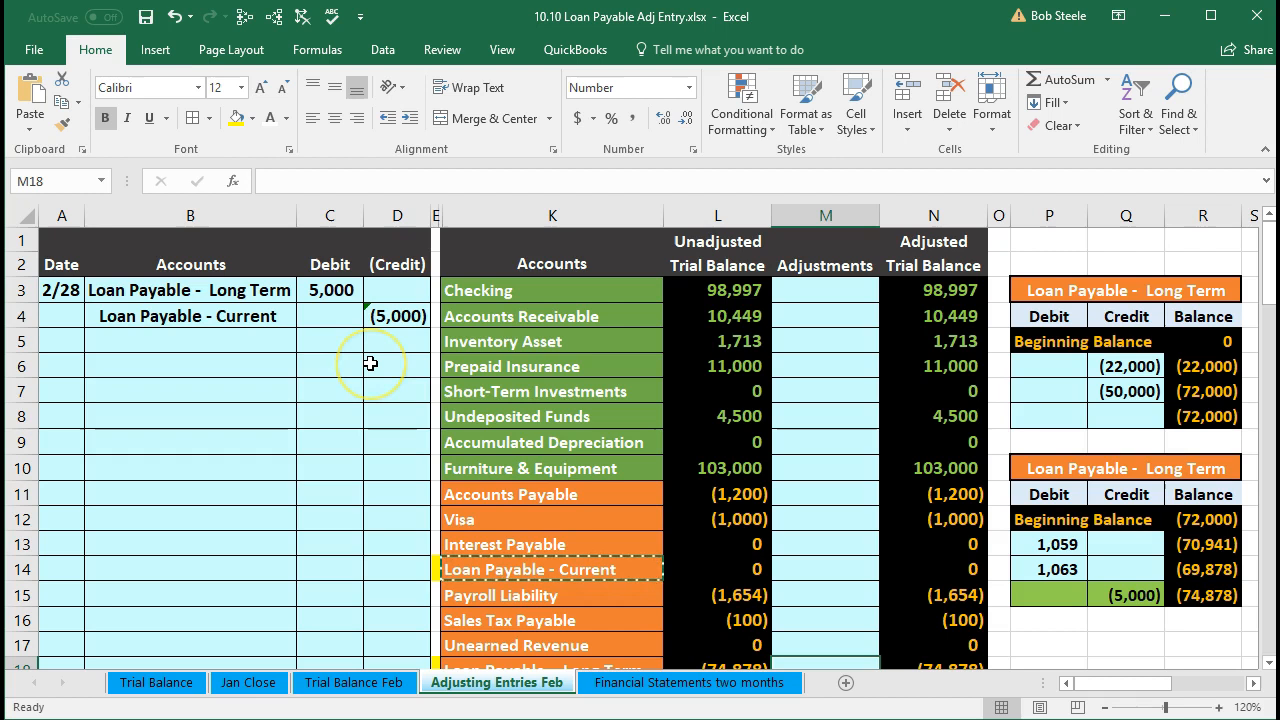
pyautogui.scroll(-1, 370, 363)
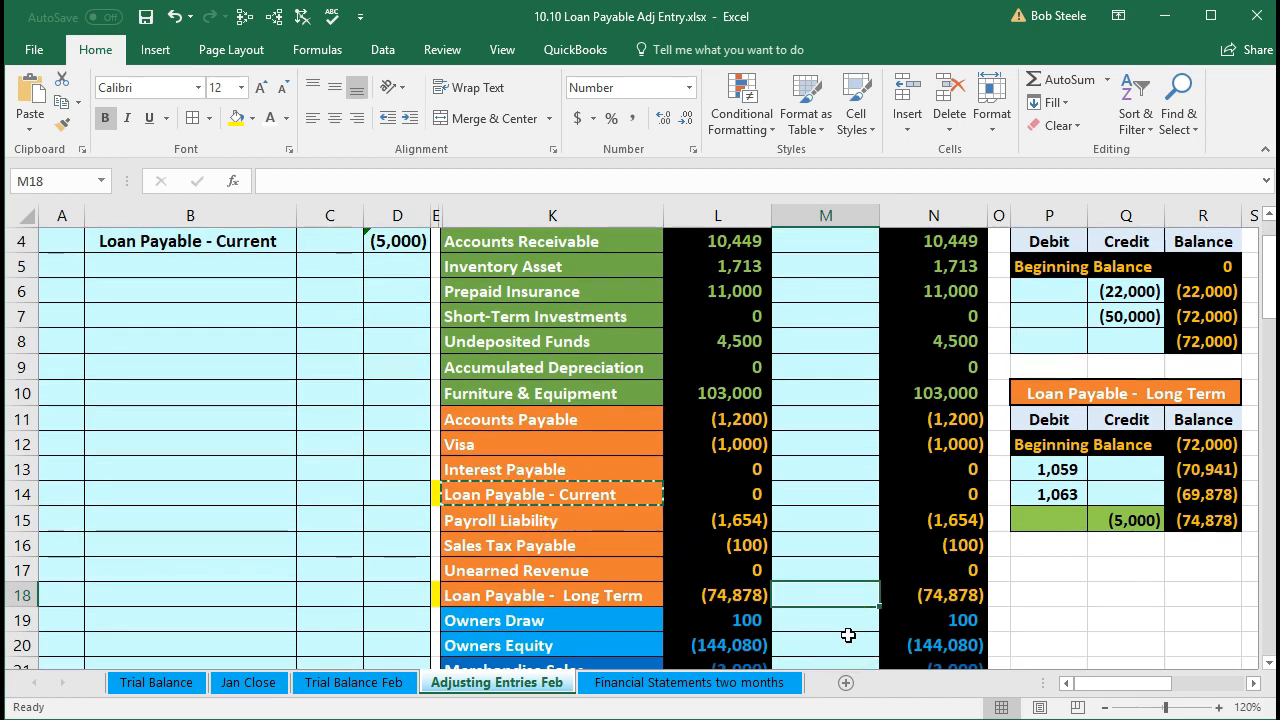
pyautogui.write('=')
pyautogui.scroll(1, 362, 505)
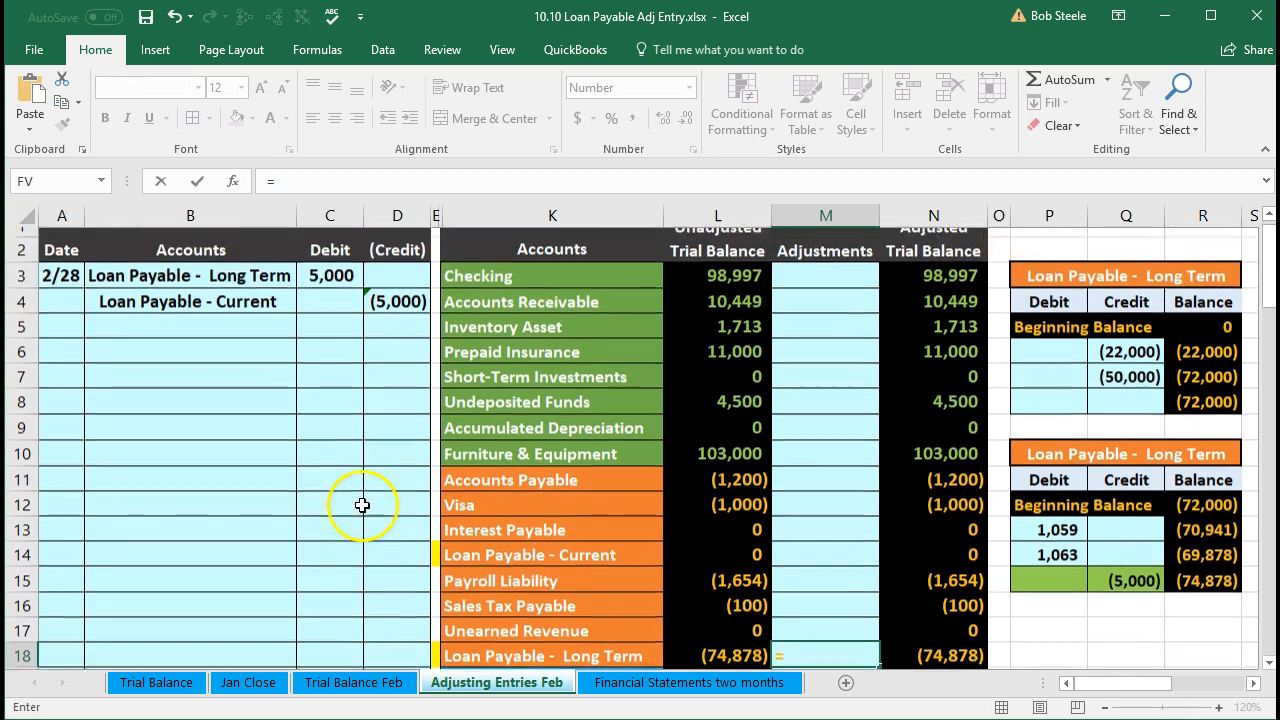
pyautogui.click(330, 290)
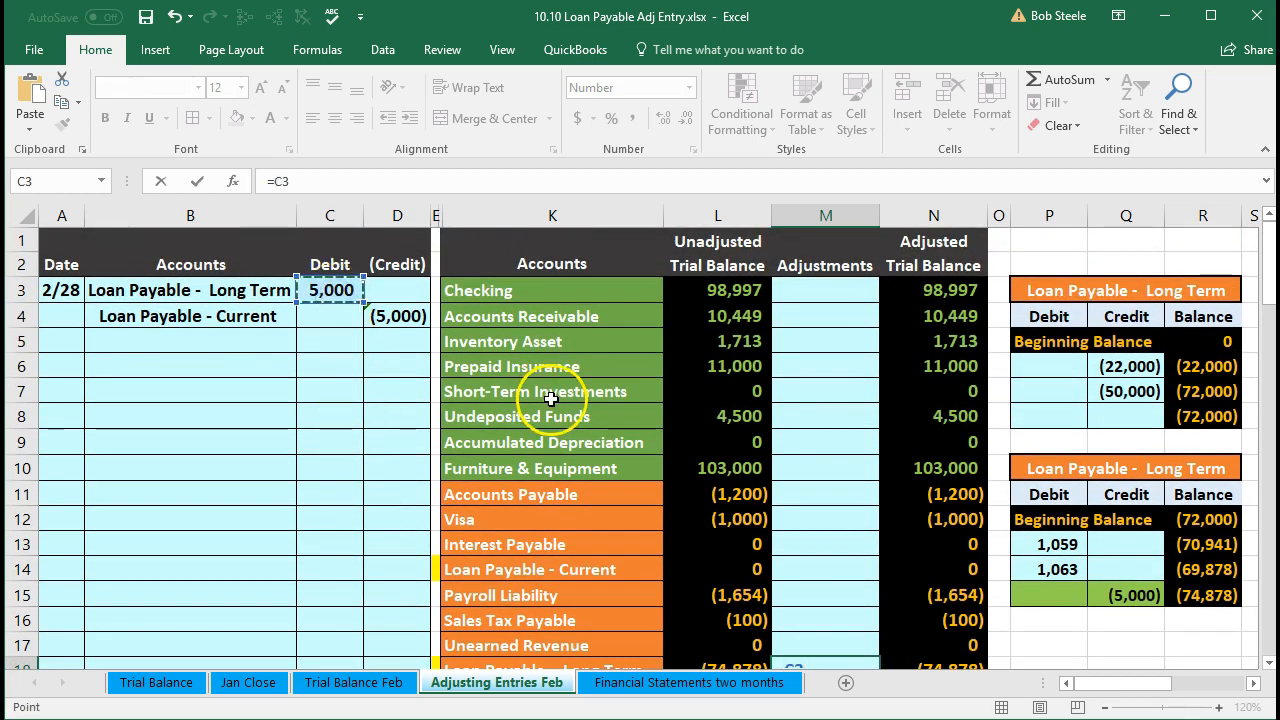
pyautogui.scroll(-1, 551, 399)
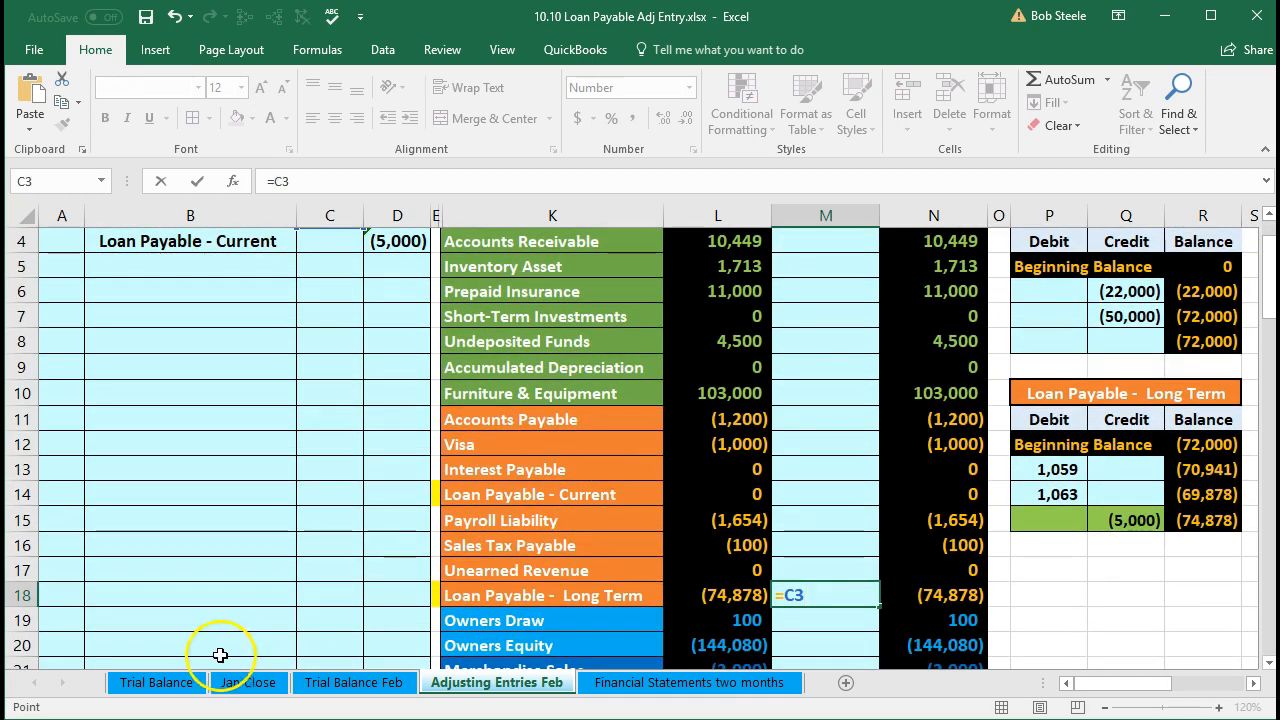
pyautogui.press('BackSpace')
pyautogui.press('BackSpace')
pyautogui.scroll(1, 400, 520)
pyautogui.click(330, 290)
pyautogui.scroll(-1, 560, 420)
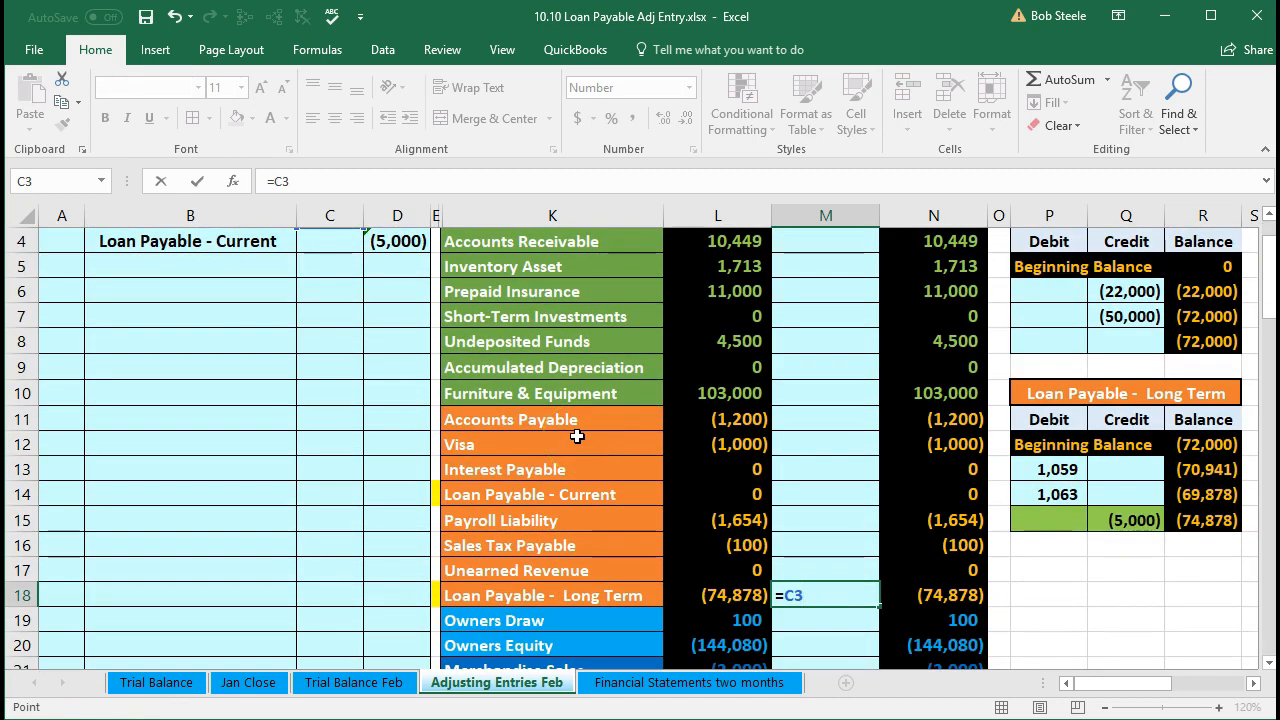
pyautogui.press('Return')
# Check how the unadjusted balance in L18 and the adjustment in M18 produce the adjusted long-term loan balance in N18
pyautogui.click(740, 596)
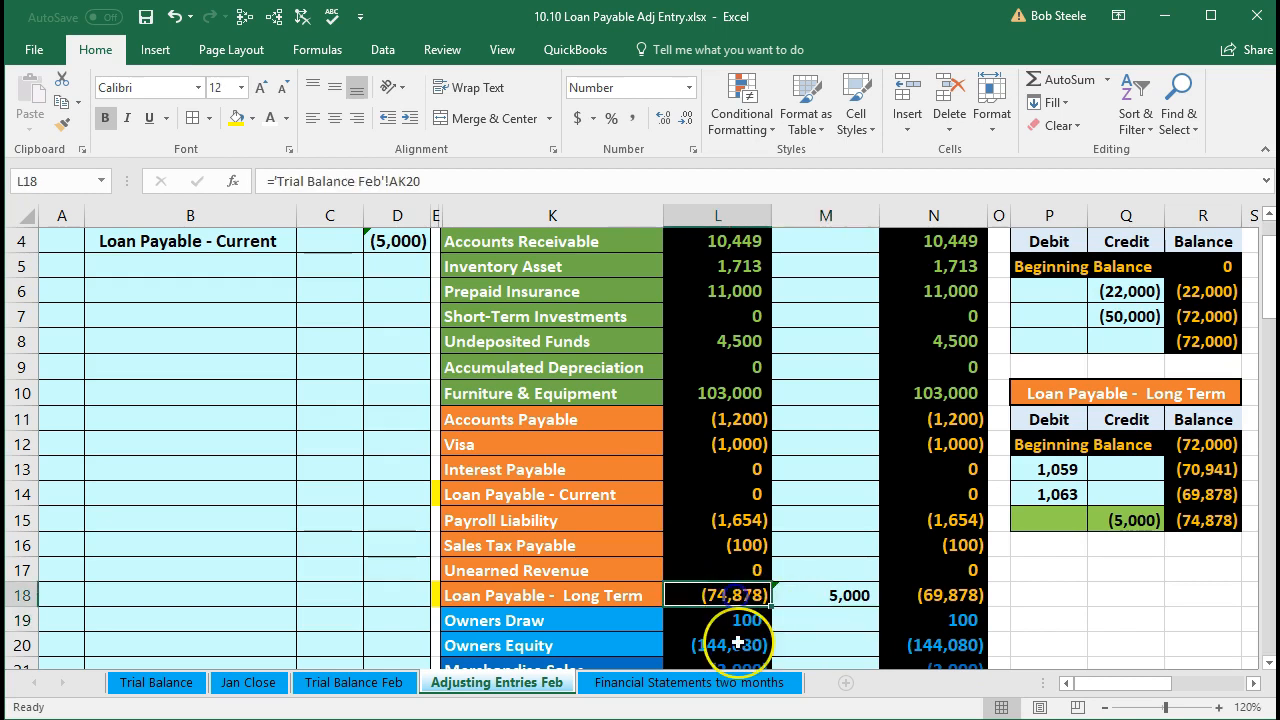
pyautogui.scroll(-1, 737, 643)
pyautogui.click(849, 519)
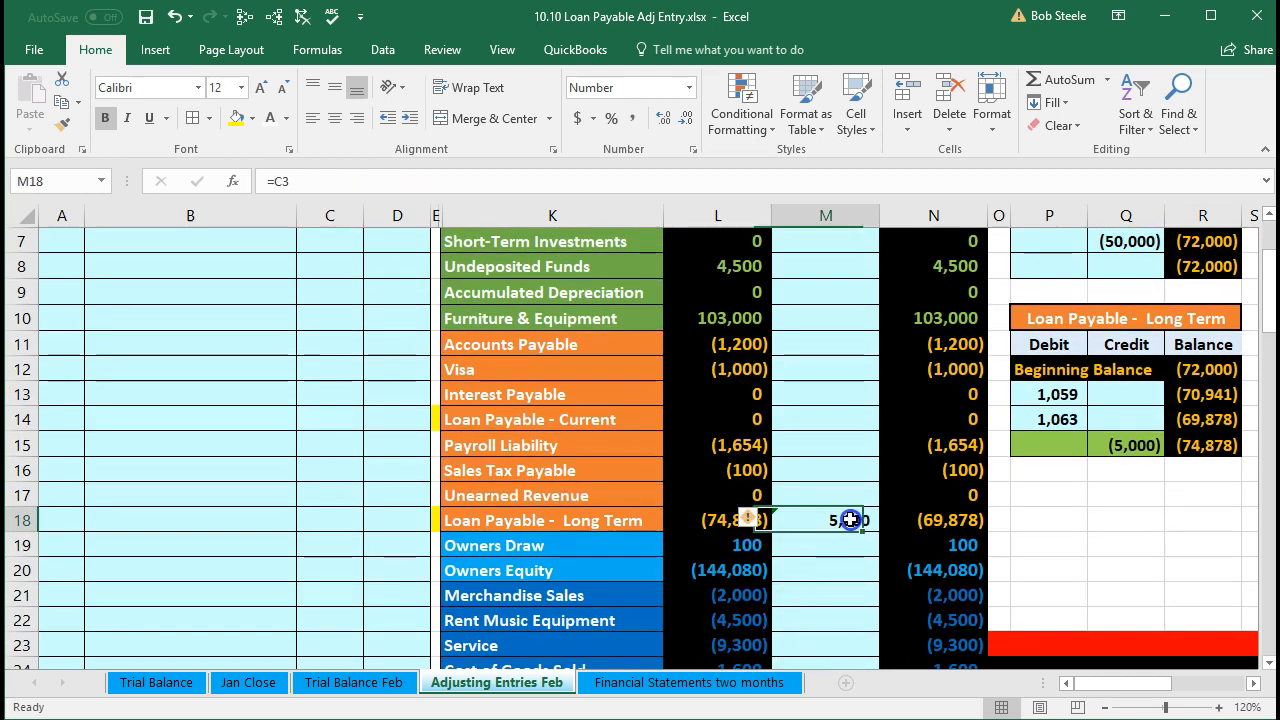
pyautogui.click(920, 516)
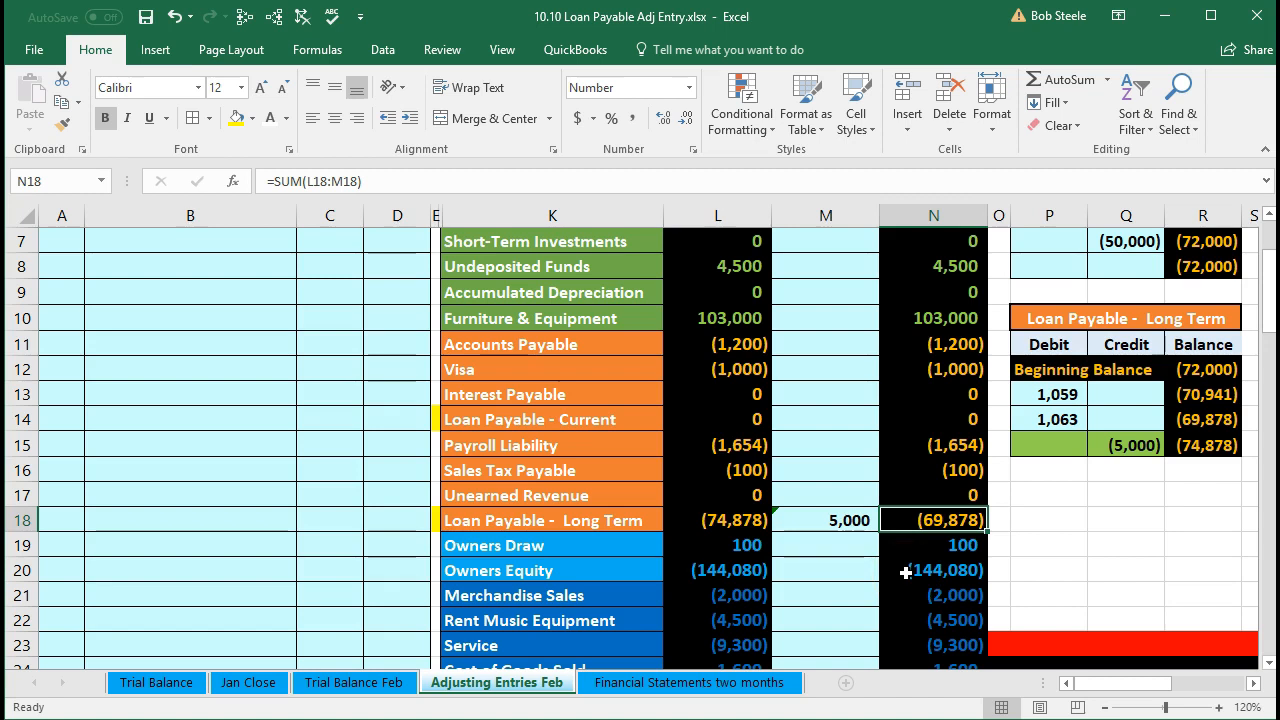
# Check the adjustments column's debit-credit total in M36, its net income in M37 and the income statement adjustments in M21:M35
pyautogui.scroll(-3, 870, 588)
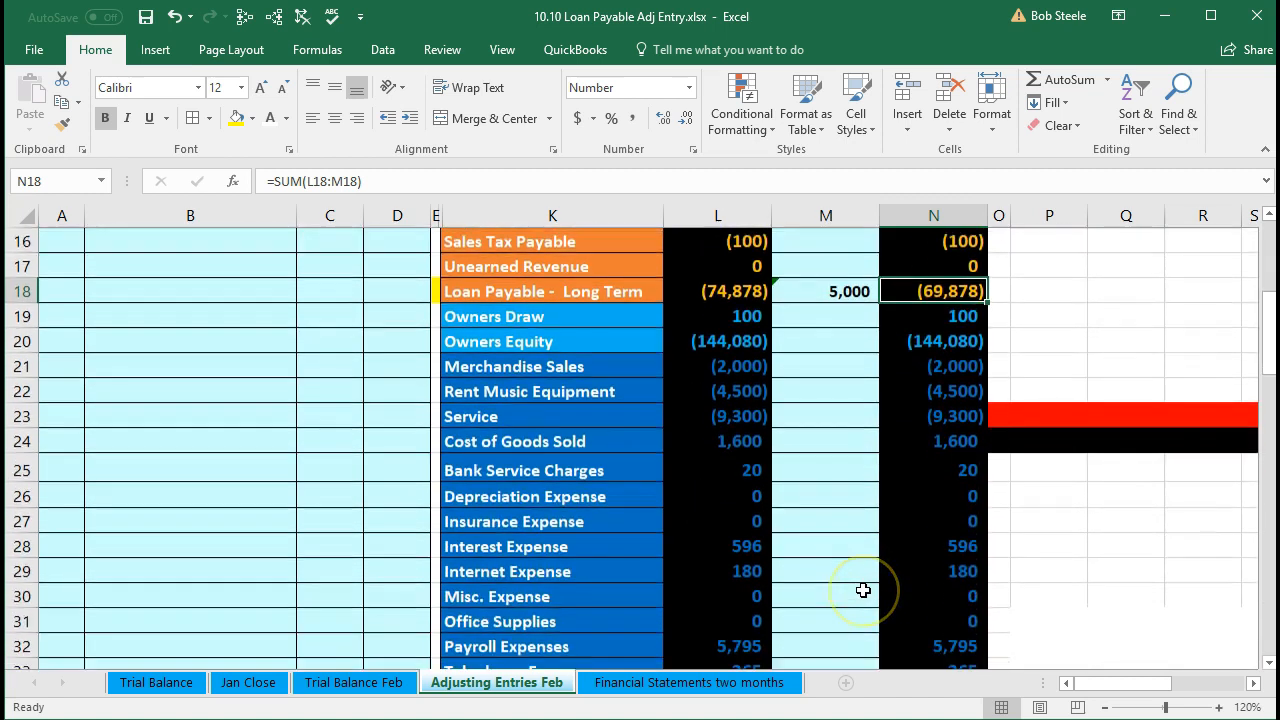
pyautogui.scroll(-2, 863, 590)
pyautogui.click(863, 593)
pyautogui.click(856, 607)
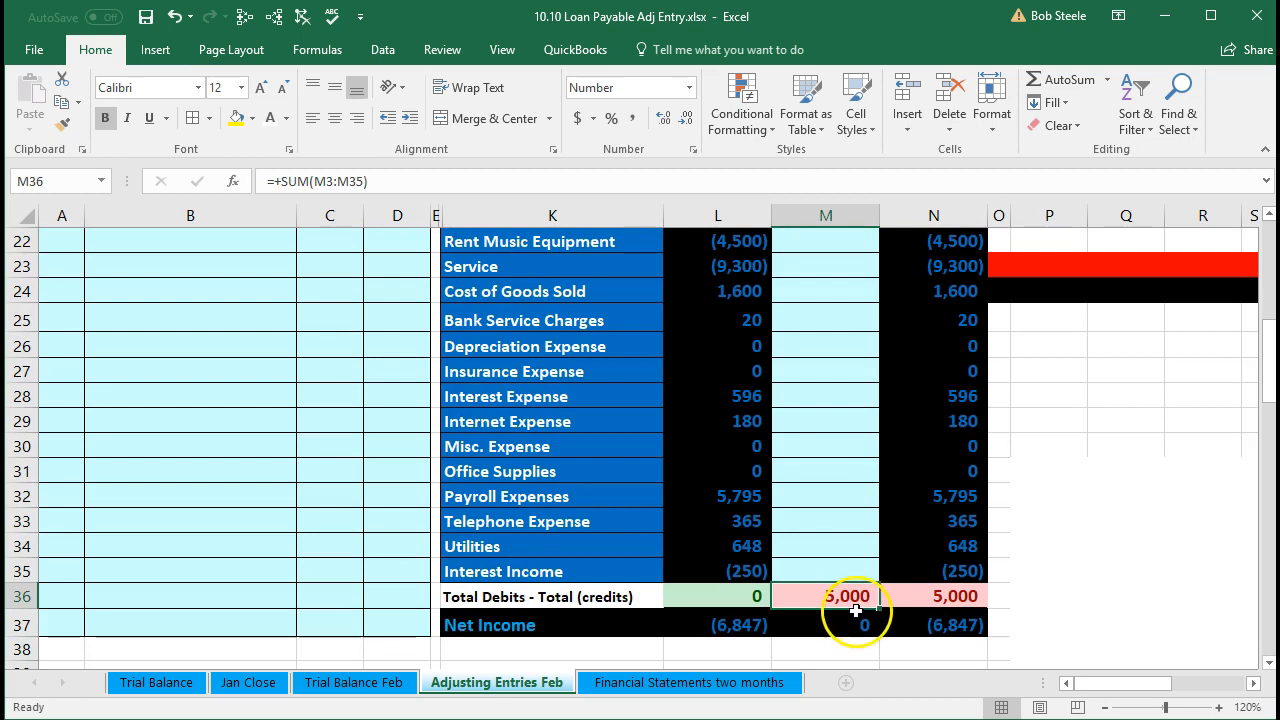
pyautogui.click(851, 621)
pyautogui.scroll(2, 851, 617)
pyautogui.moveTo(829, 366); pyautogui.dragTo(805, 583)
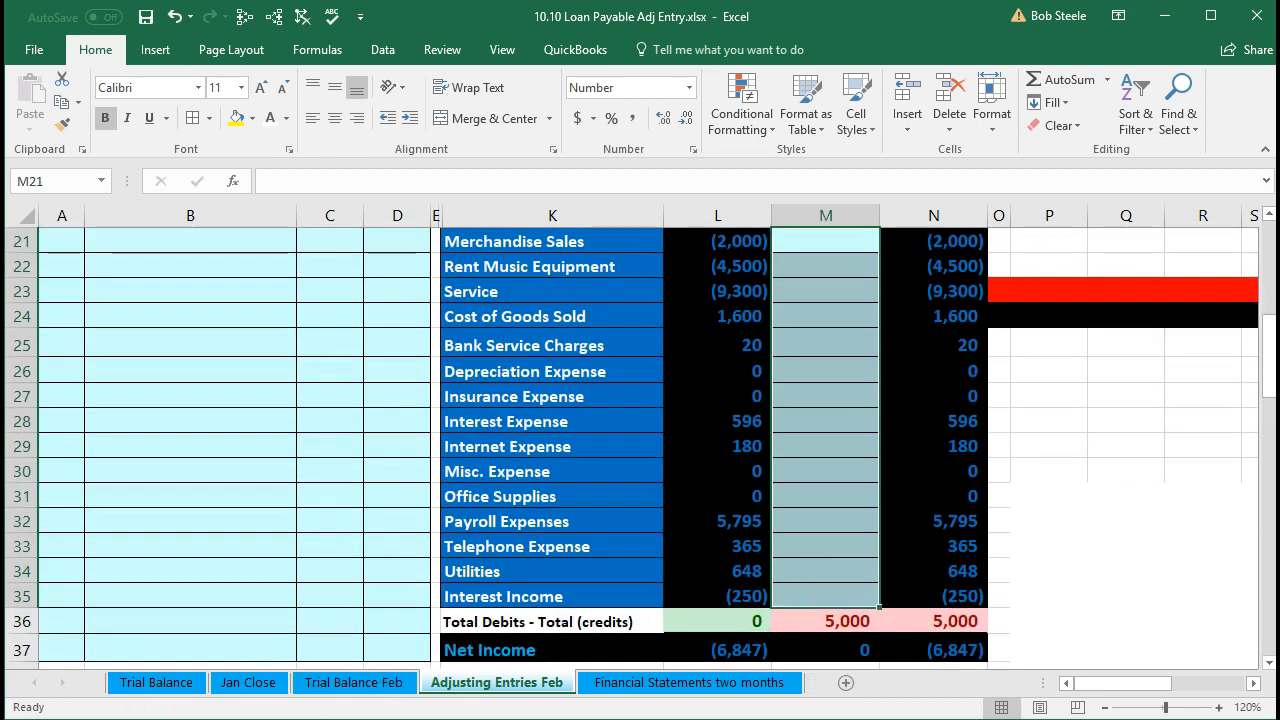
pyautogui.click(190, 446)
pyautogui.scroll(7, 457, 450)
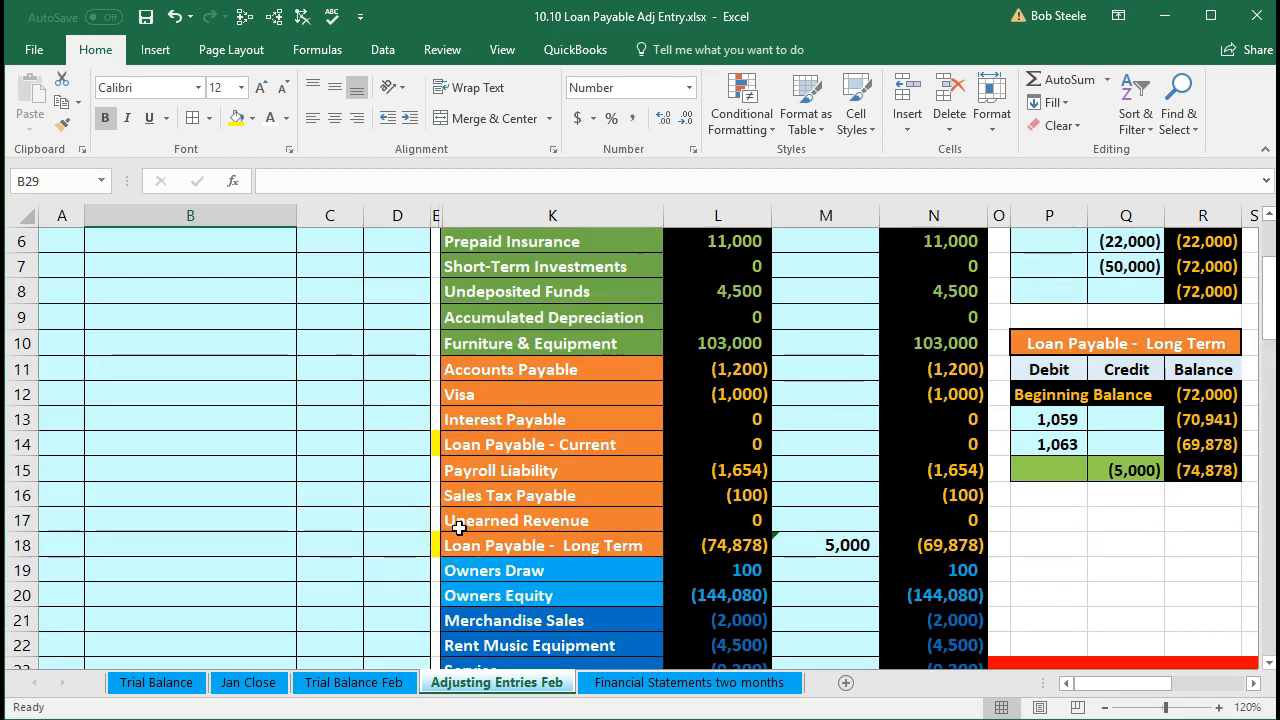
# Post the journal entry's credit to the Loan Payable - Current adjustment in M14 with the formula =D4
pyautogui.moveTo(199, 327); pyautogui.dragTo(369, 312)
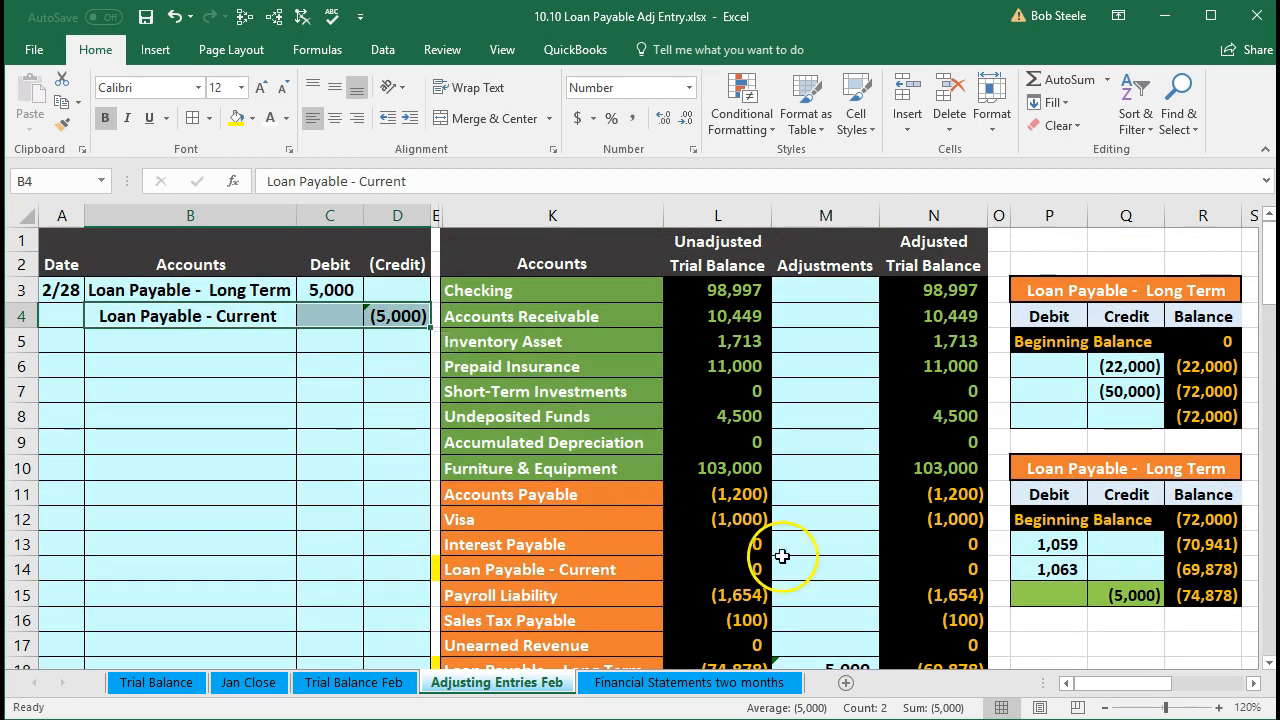
pyautogui.click(822, 567)
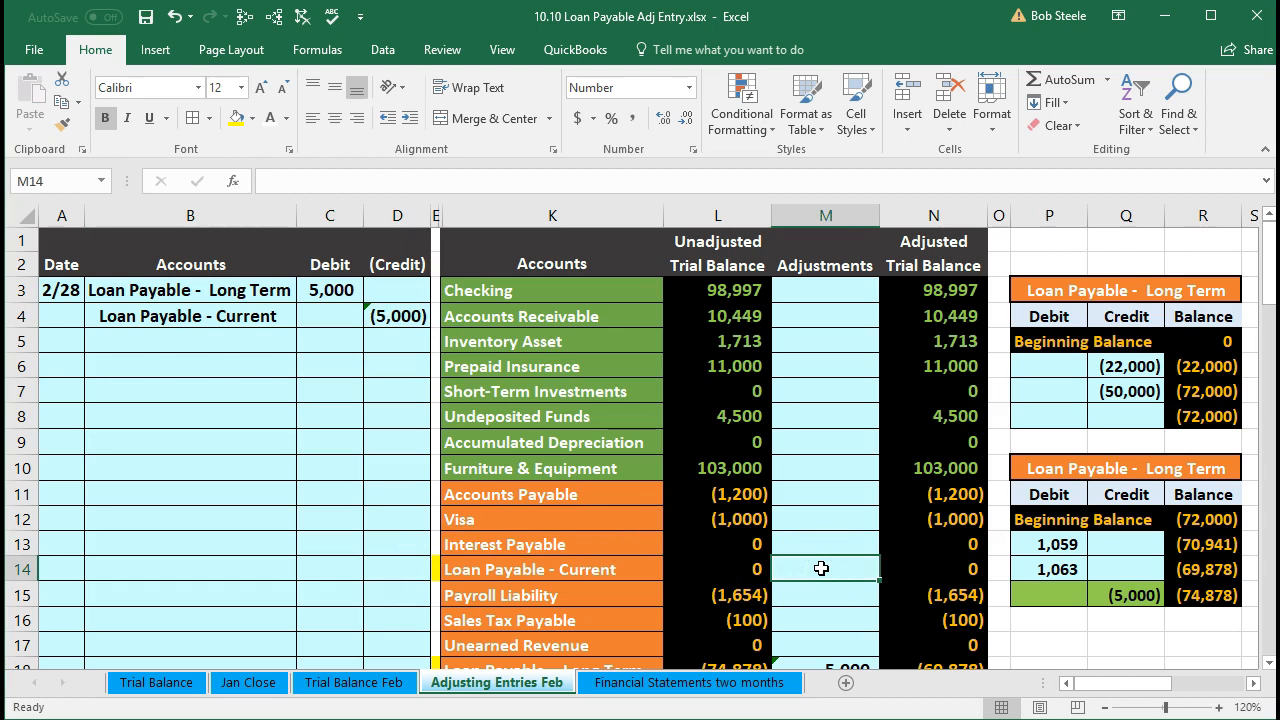
pyautogui.write('=')
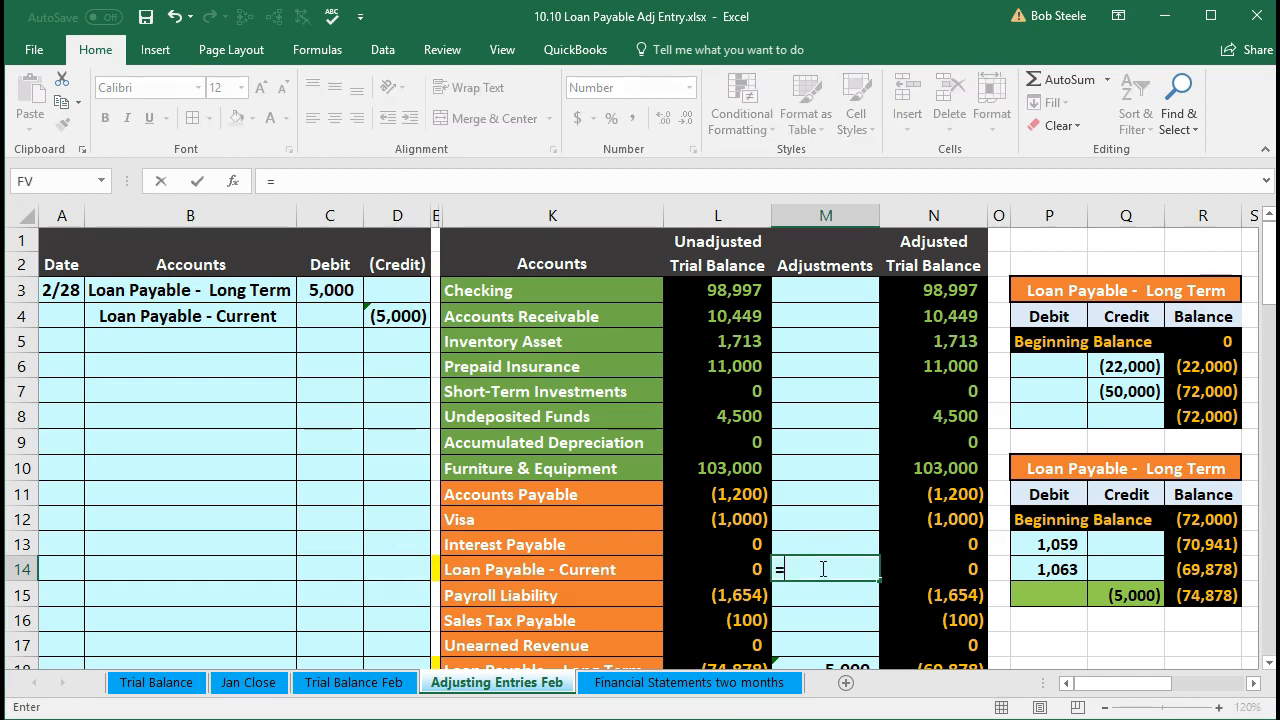
pyautogui.click(400, 313)
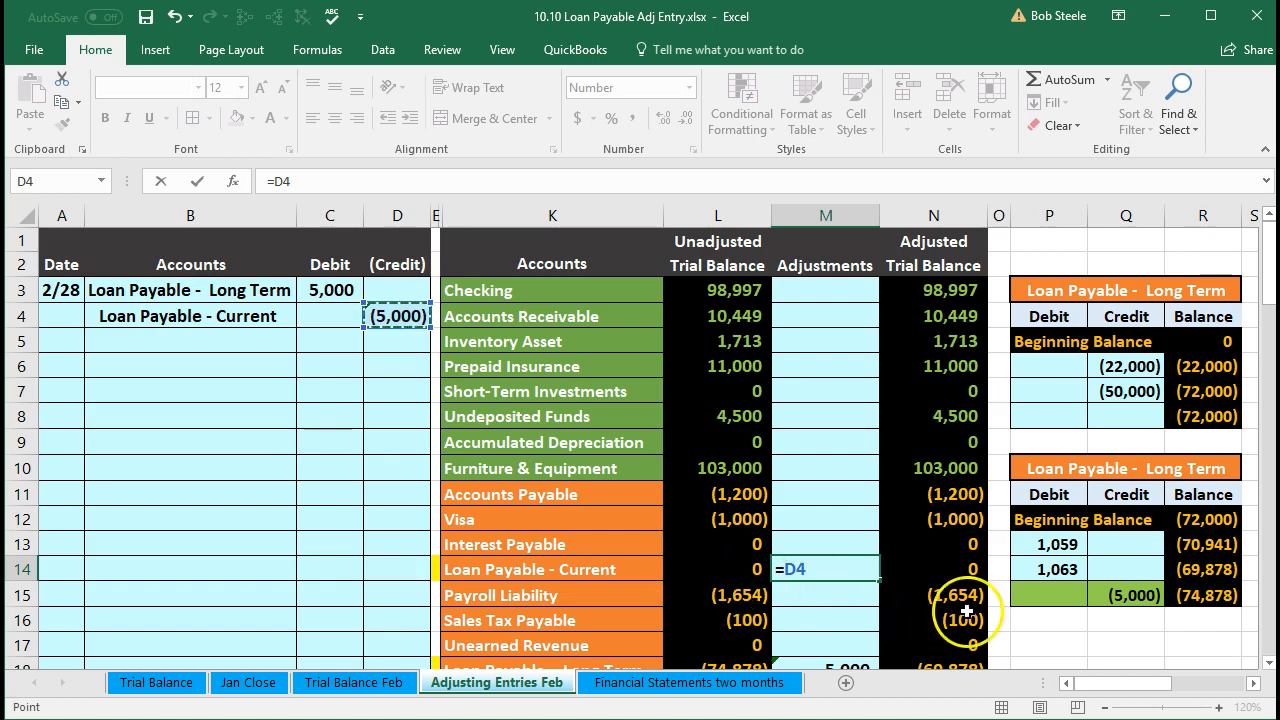
pyautogui.scroll(-1, 991, 592)
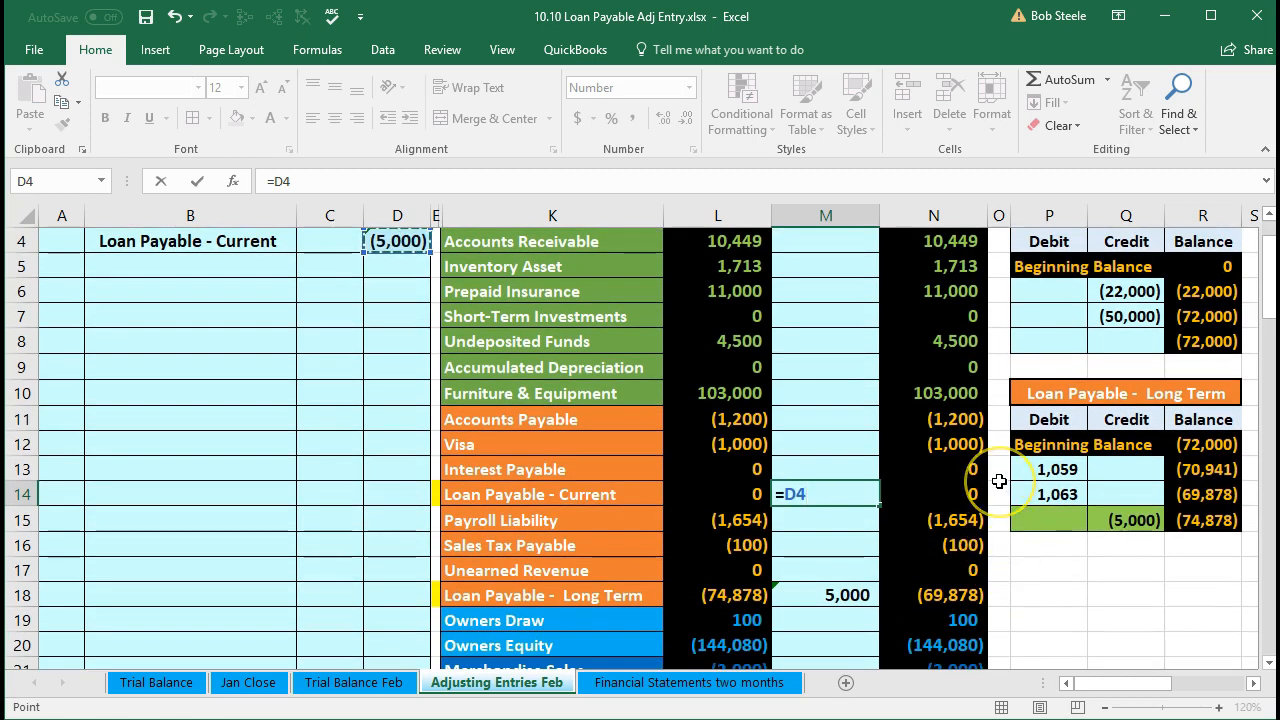
pyautogui.press('Return')
# Compare the unadjusted and adjusted balances of the current loan in L14 and N14 with the long-term loan in L18 and N18
pyautogui.click(947, 487)
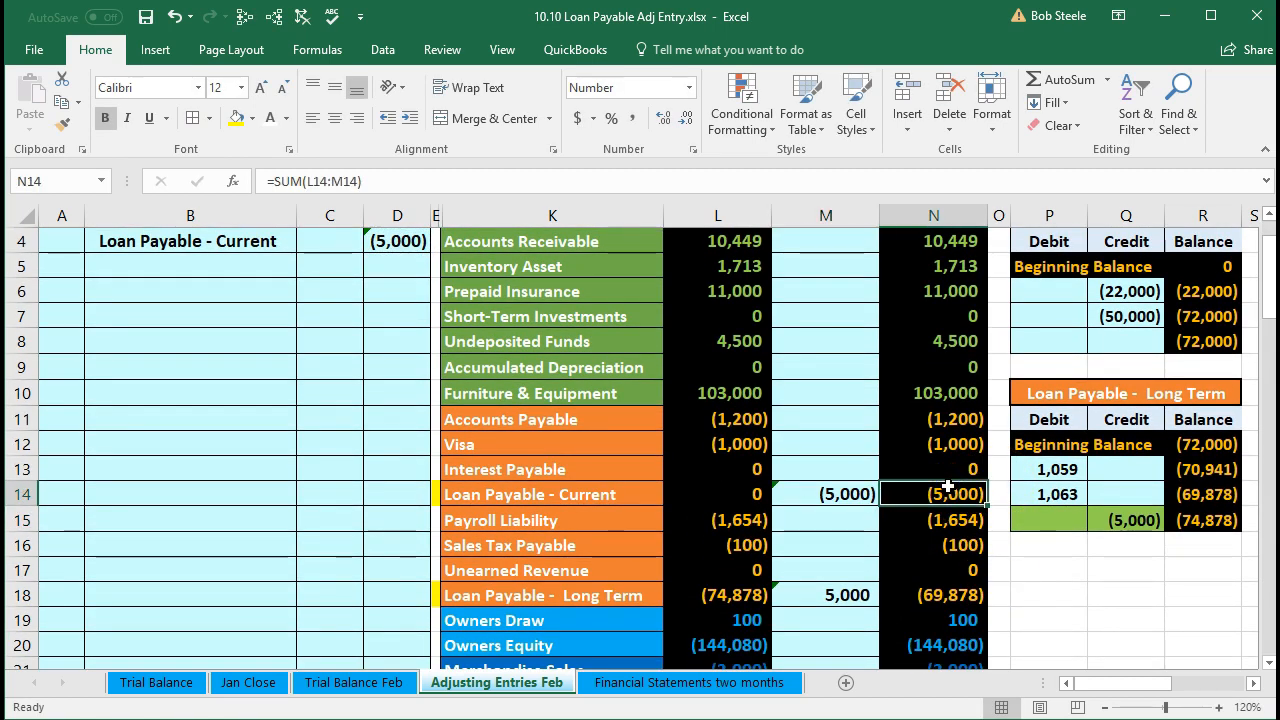
pyautogui.click(753, 598)
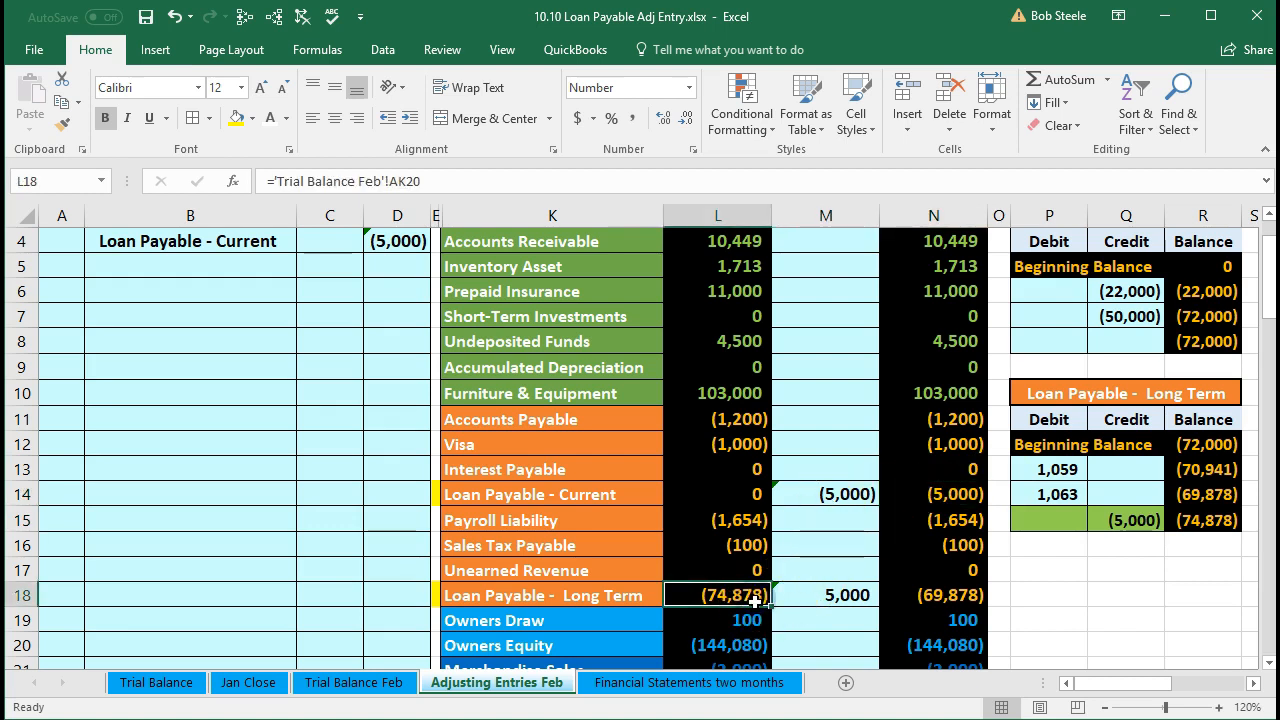
pyautogui.click(733, 495)
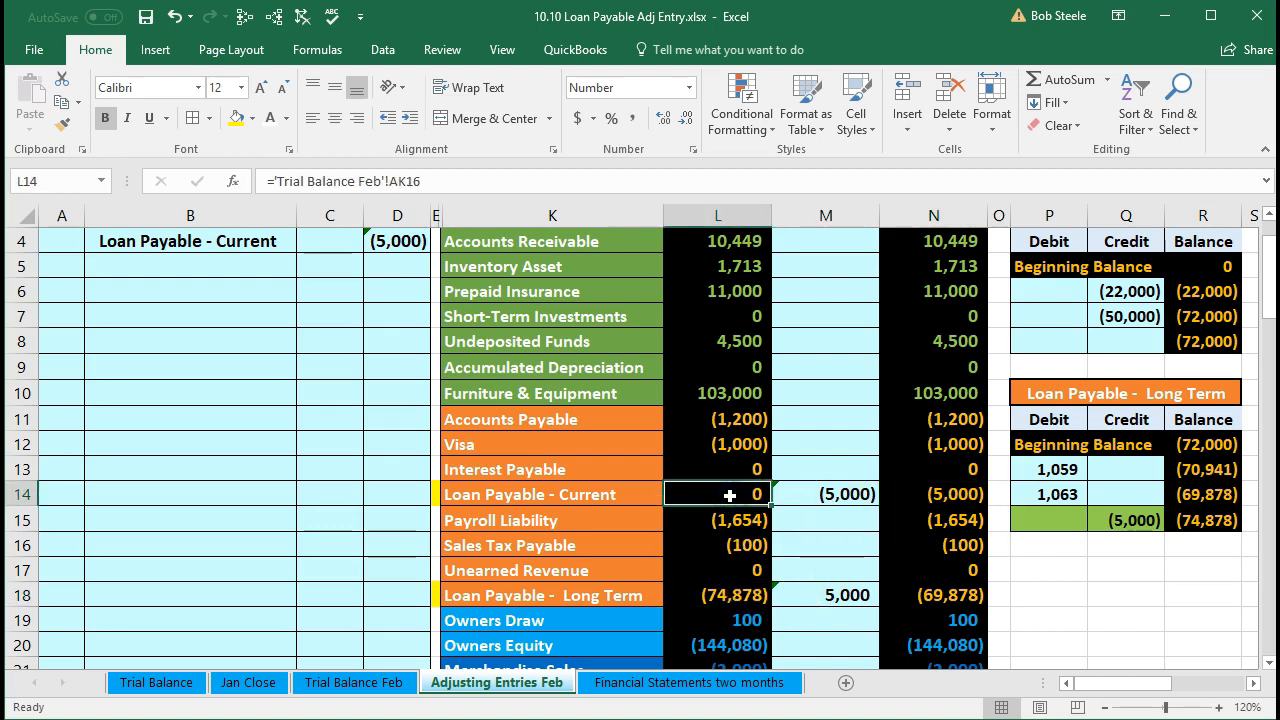
pyautogui.click(919, 600)
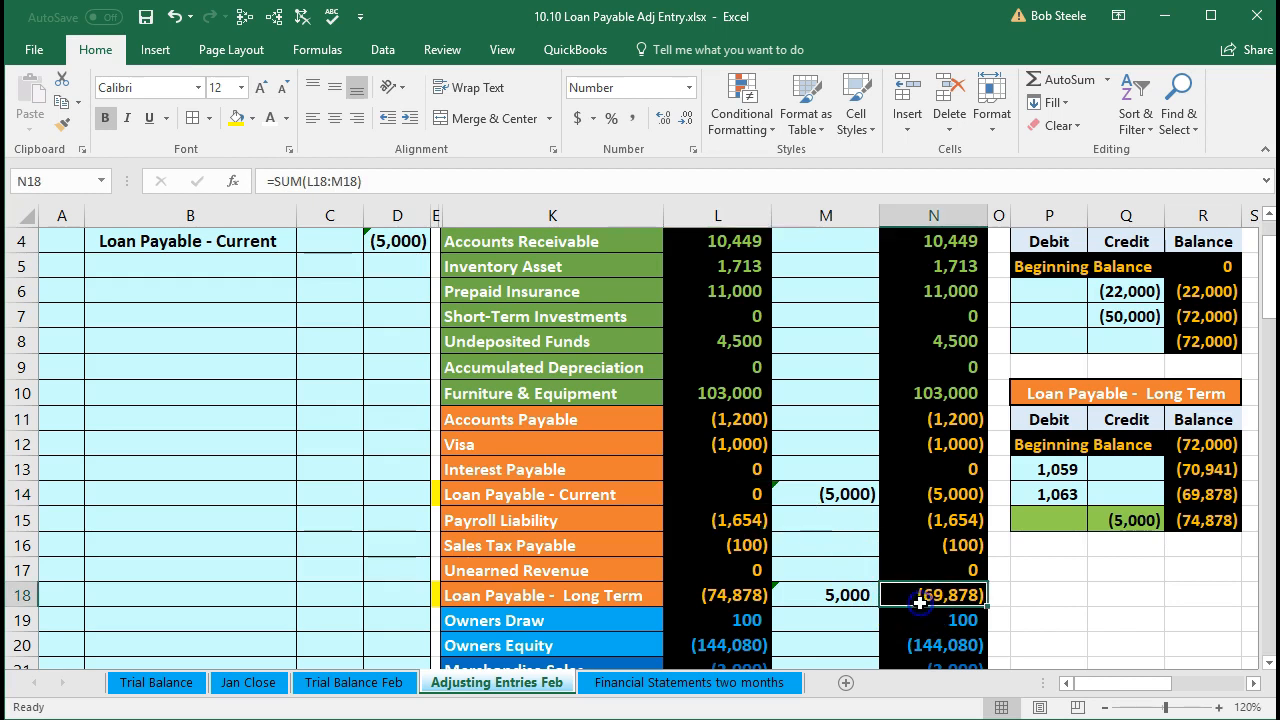
pyautogui.click(904, 500)
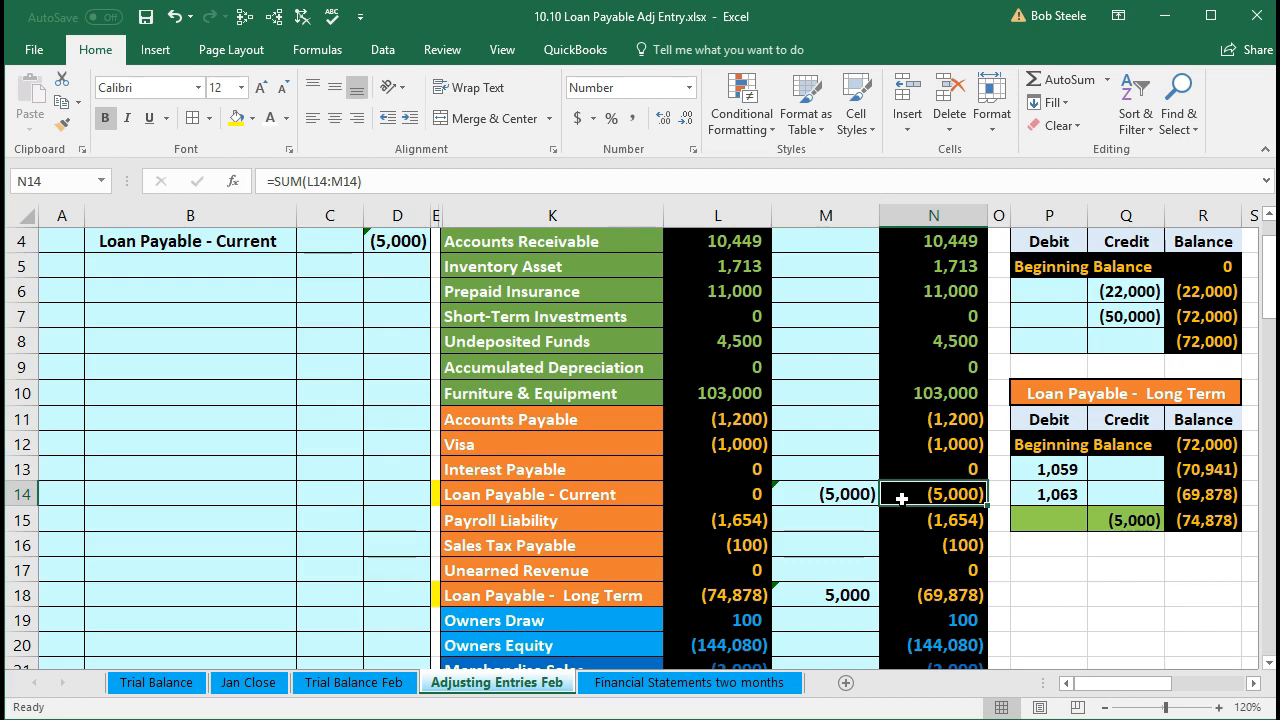
pyautogui.scroll(-1, 902, 498)
pyautogui.click(903, 516)
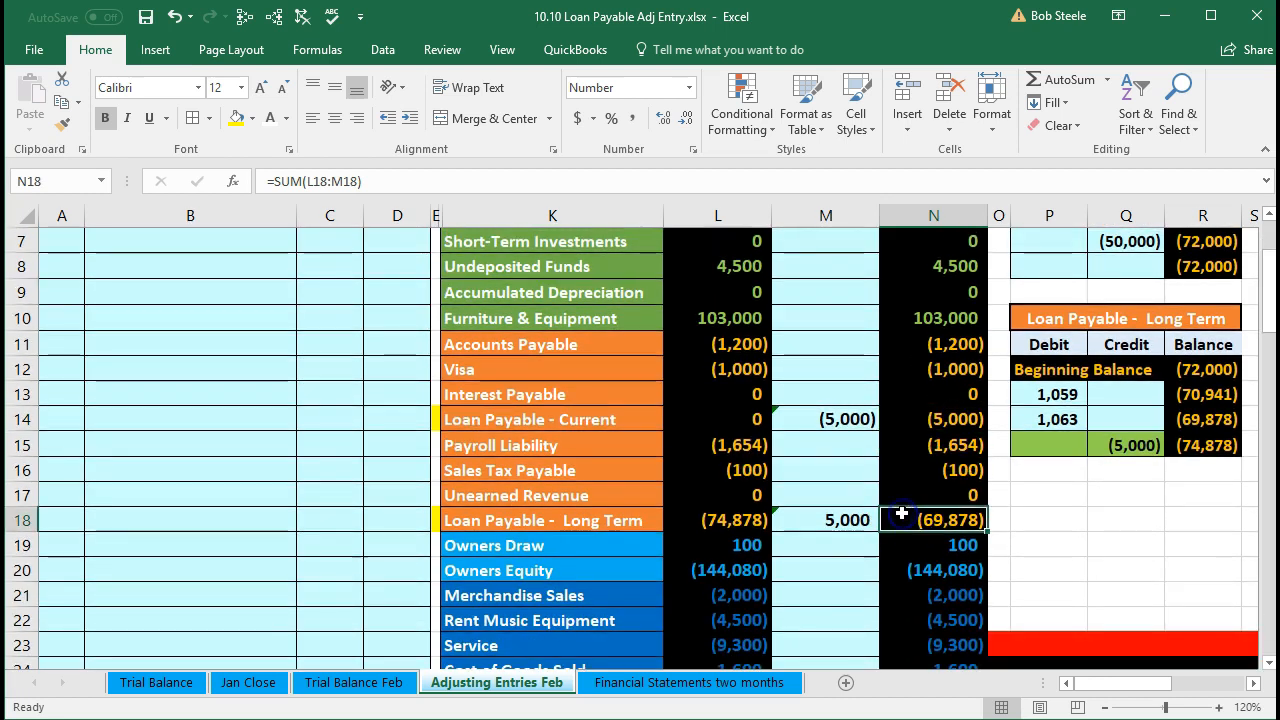
# Check the adjusted trial balance's debit-credit total in N36 and the range summed by its net income formula in N37
pyautogui.scroll(-1, 900, 512)
pyautogui.scroll(-5, 900, 510)
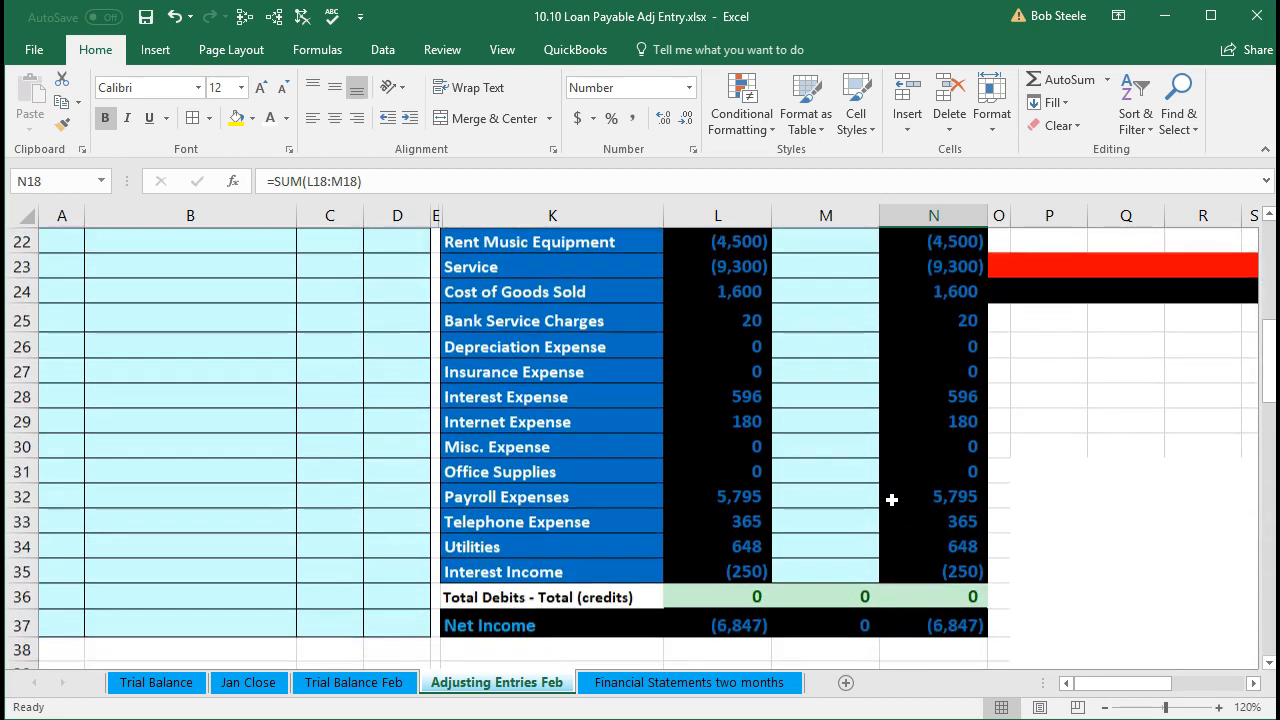
pyautogui.click(912, 524)
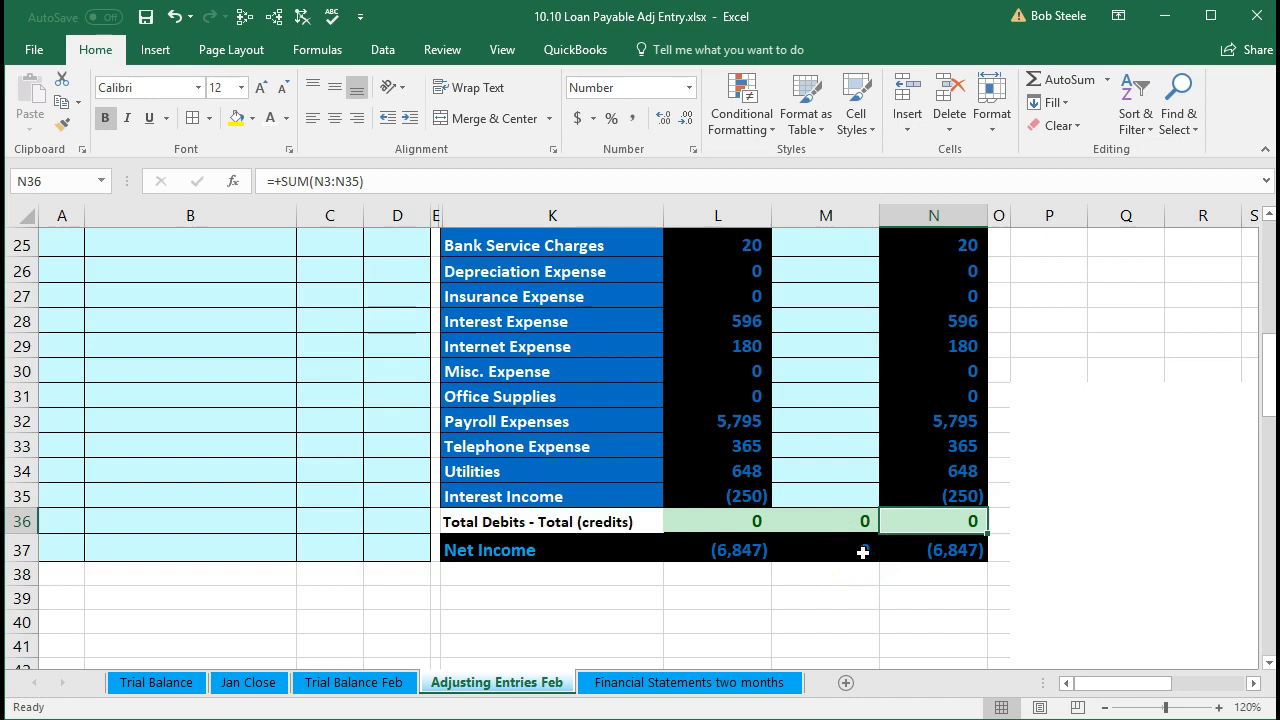
pyautogui.doubleClick(922, 553)
pyautogui.scroll(3, 897, 540)
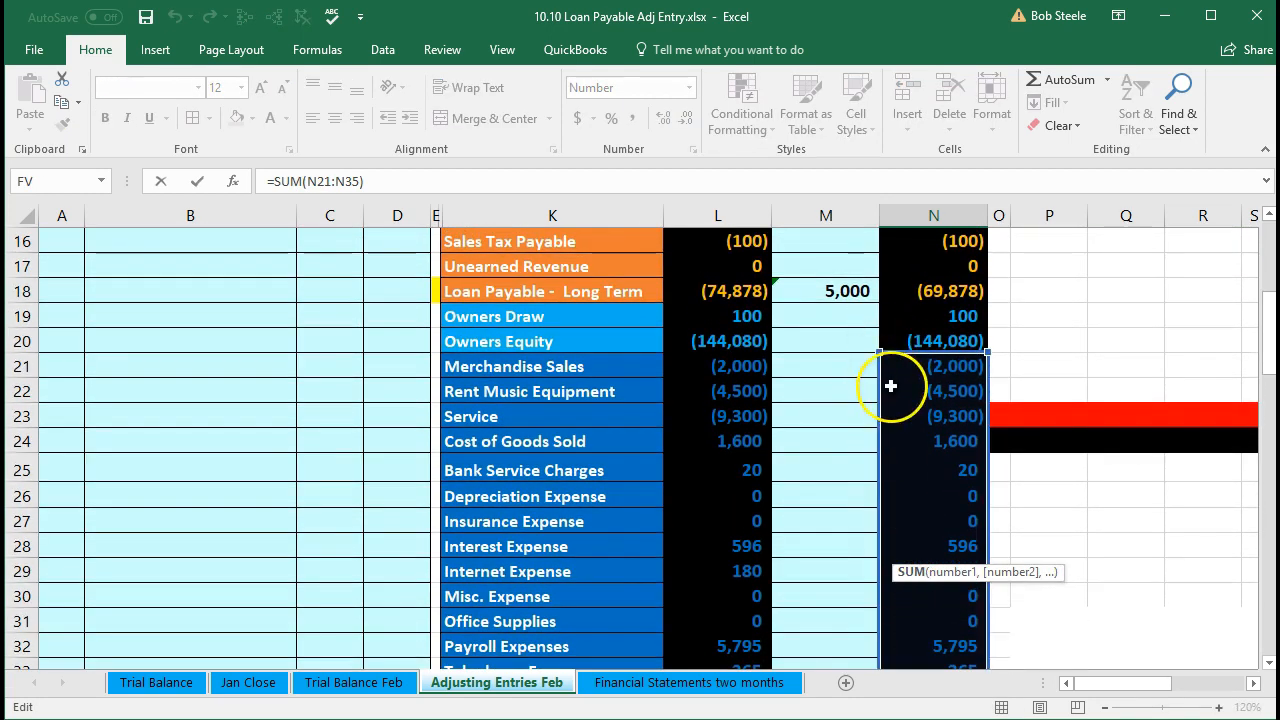
pyautogui.press('Return')
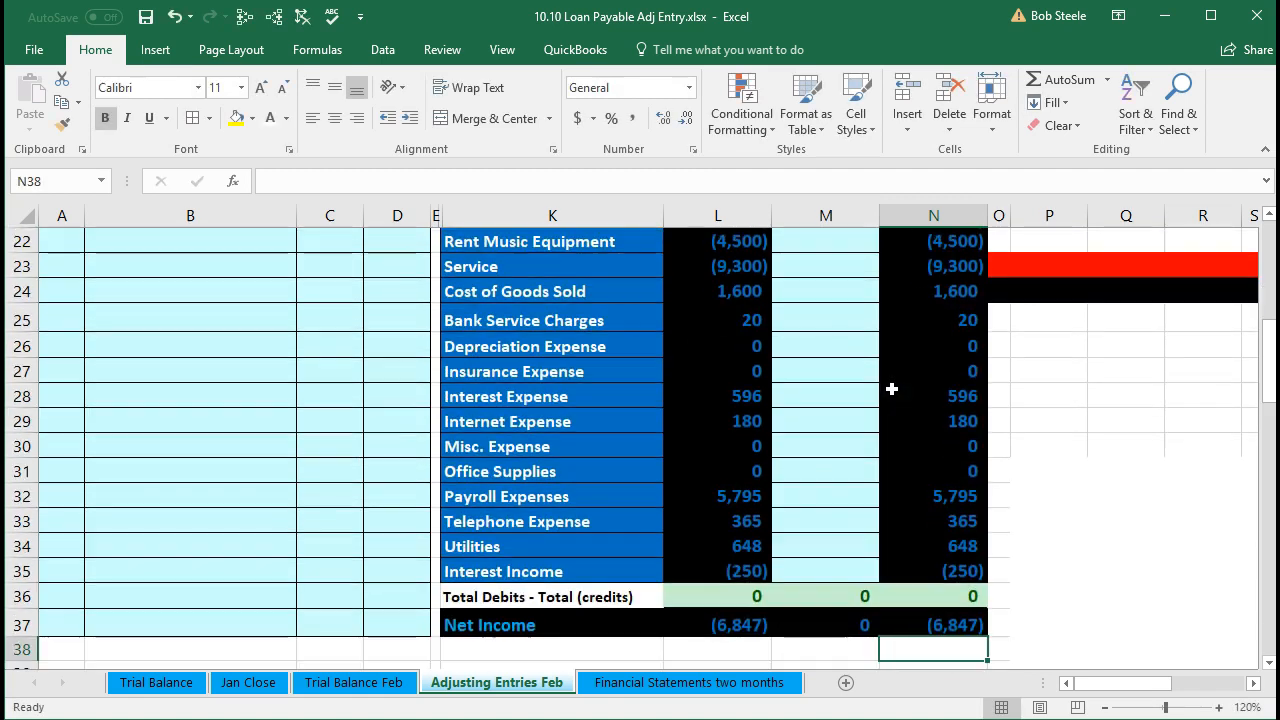